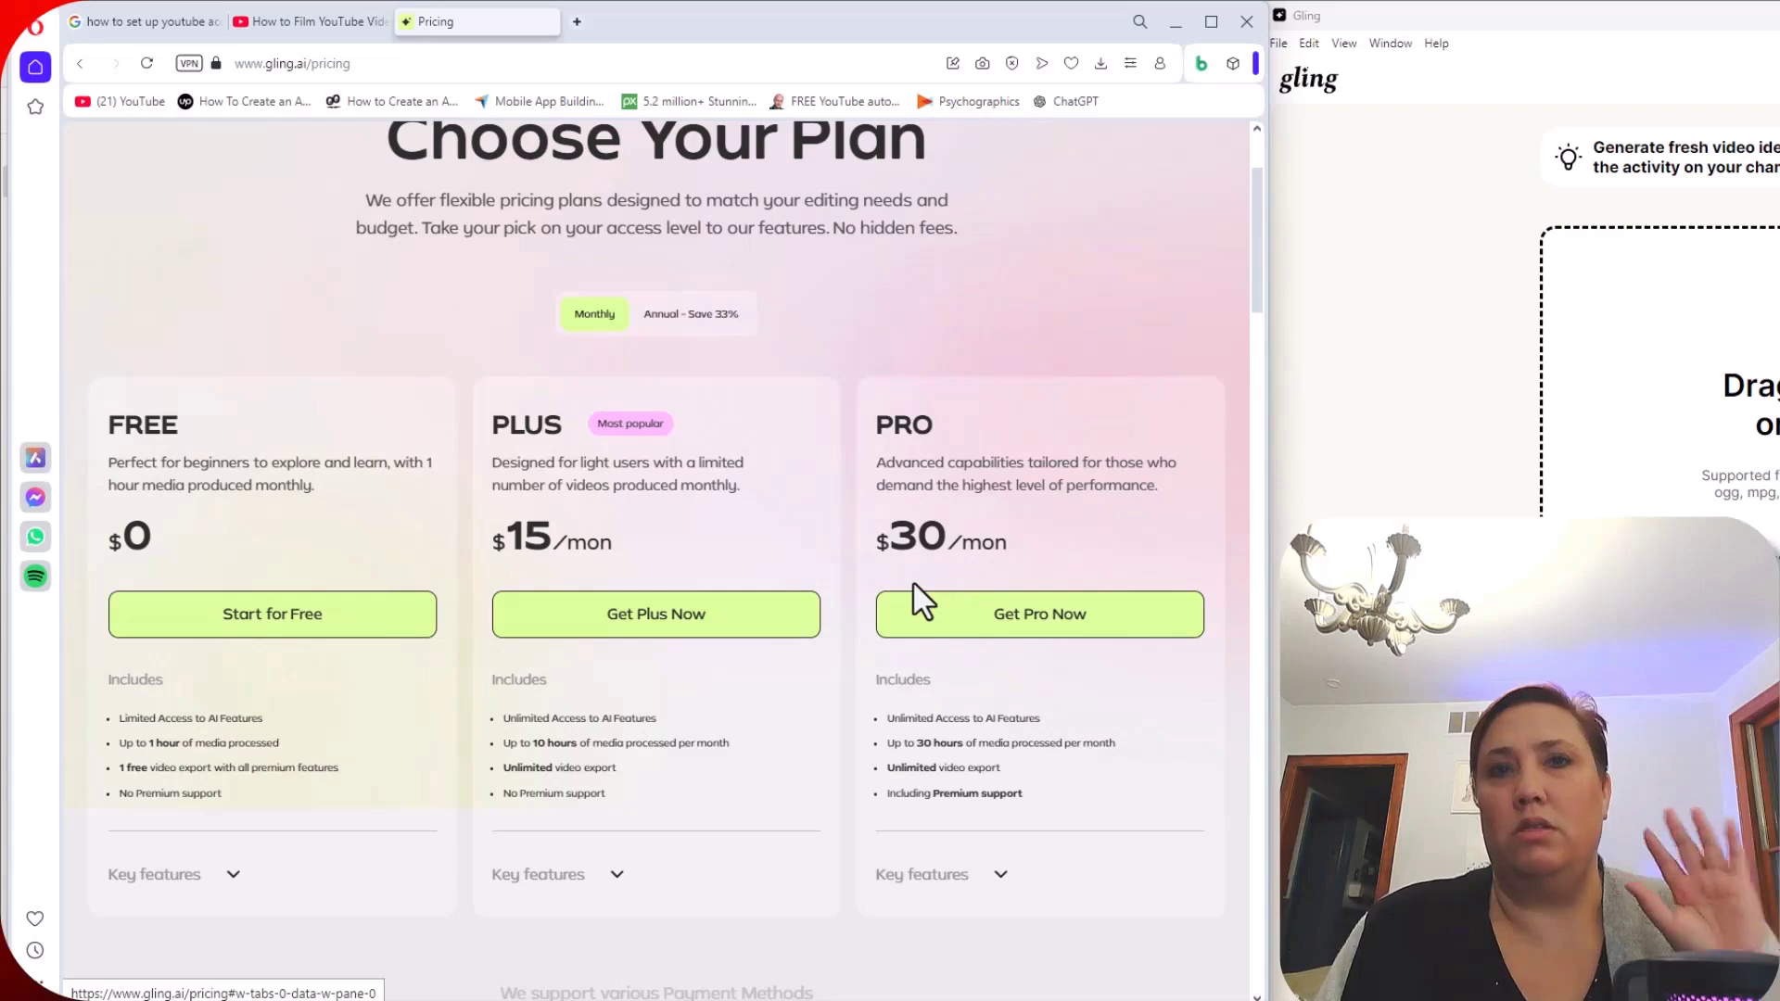
Drop clips 1 - The Hook, 2 - Throw Away Intro and 3 - Using Camtasia into a new Gling project
key(alt+Tab)
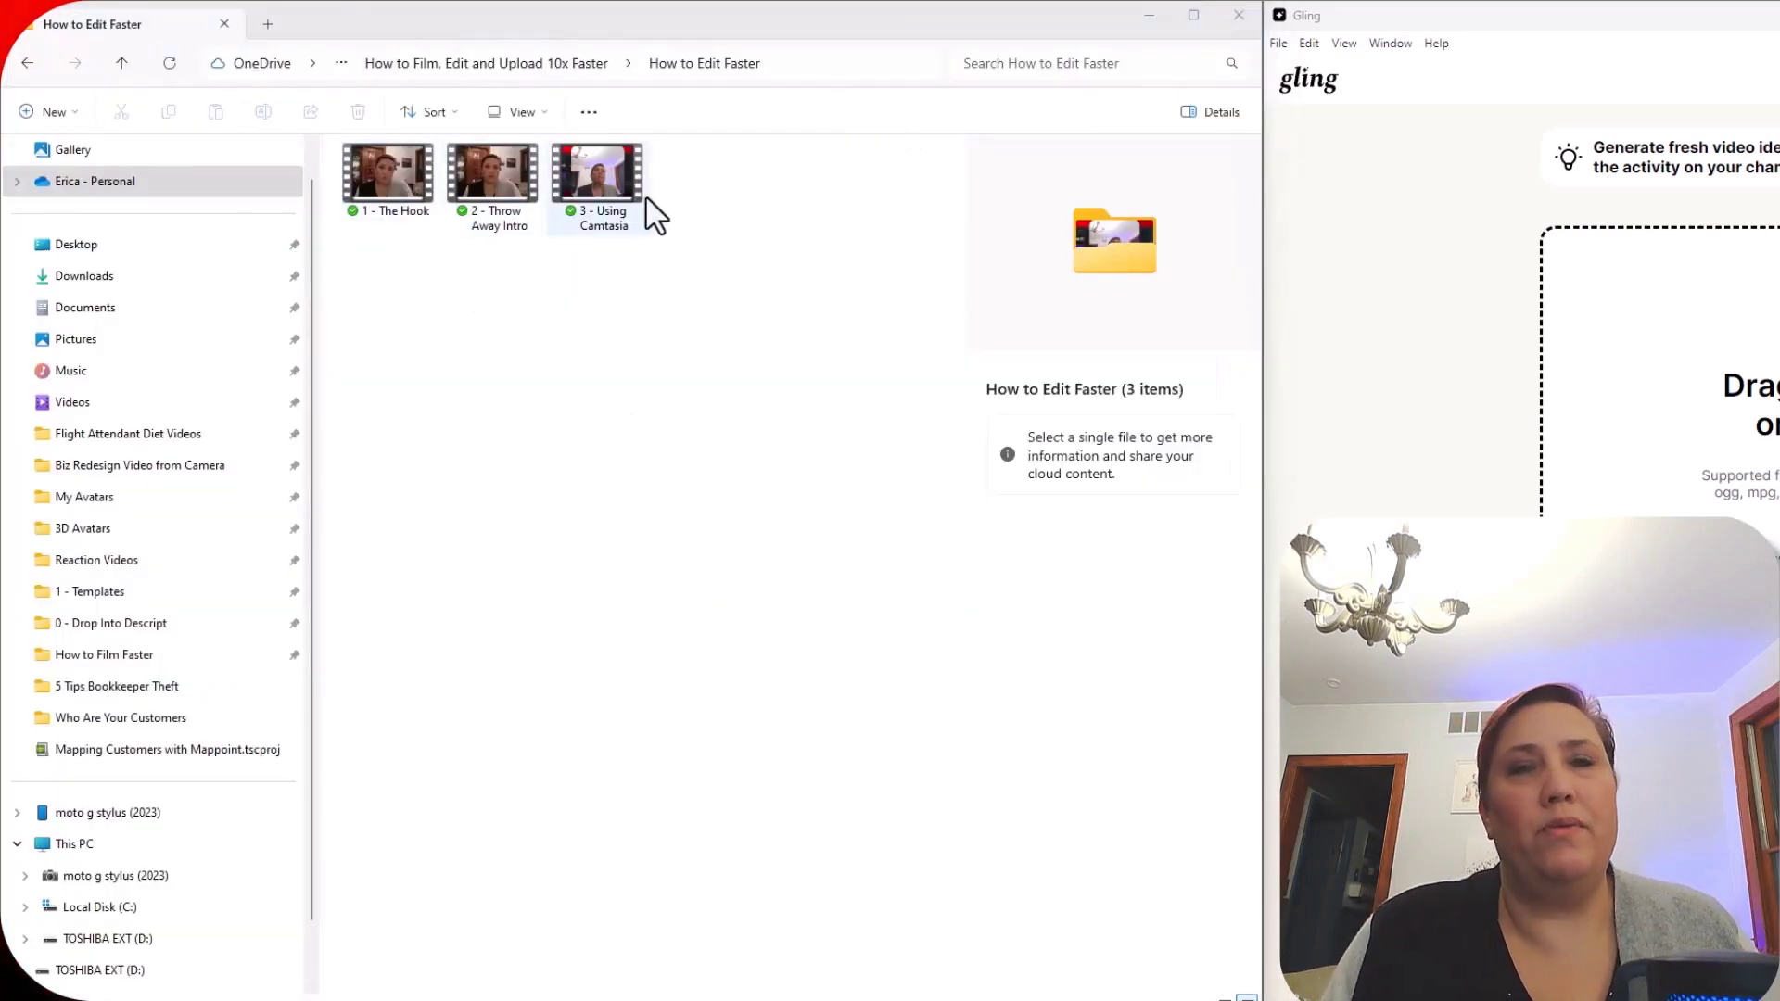
key(ctrl+a)
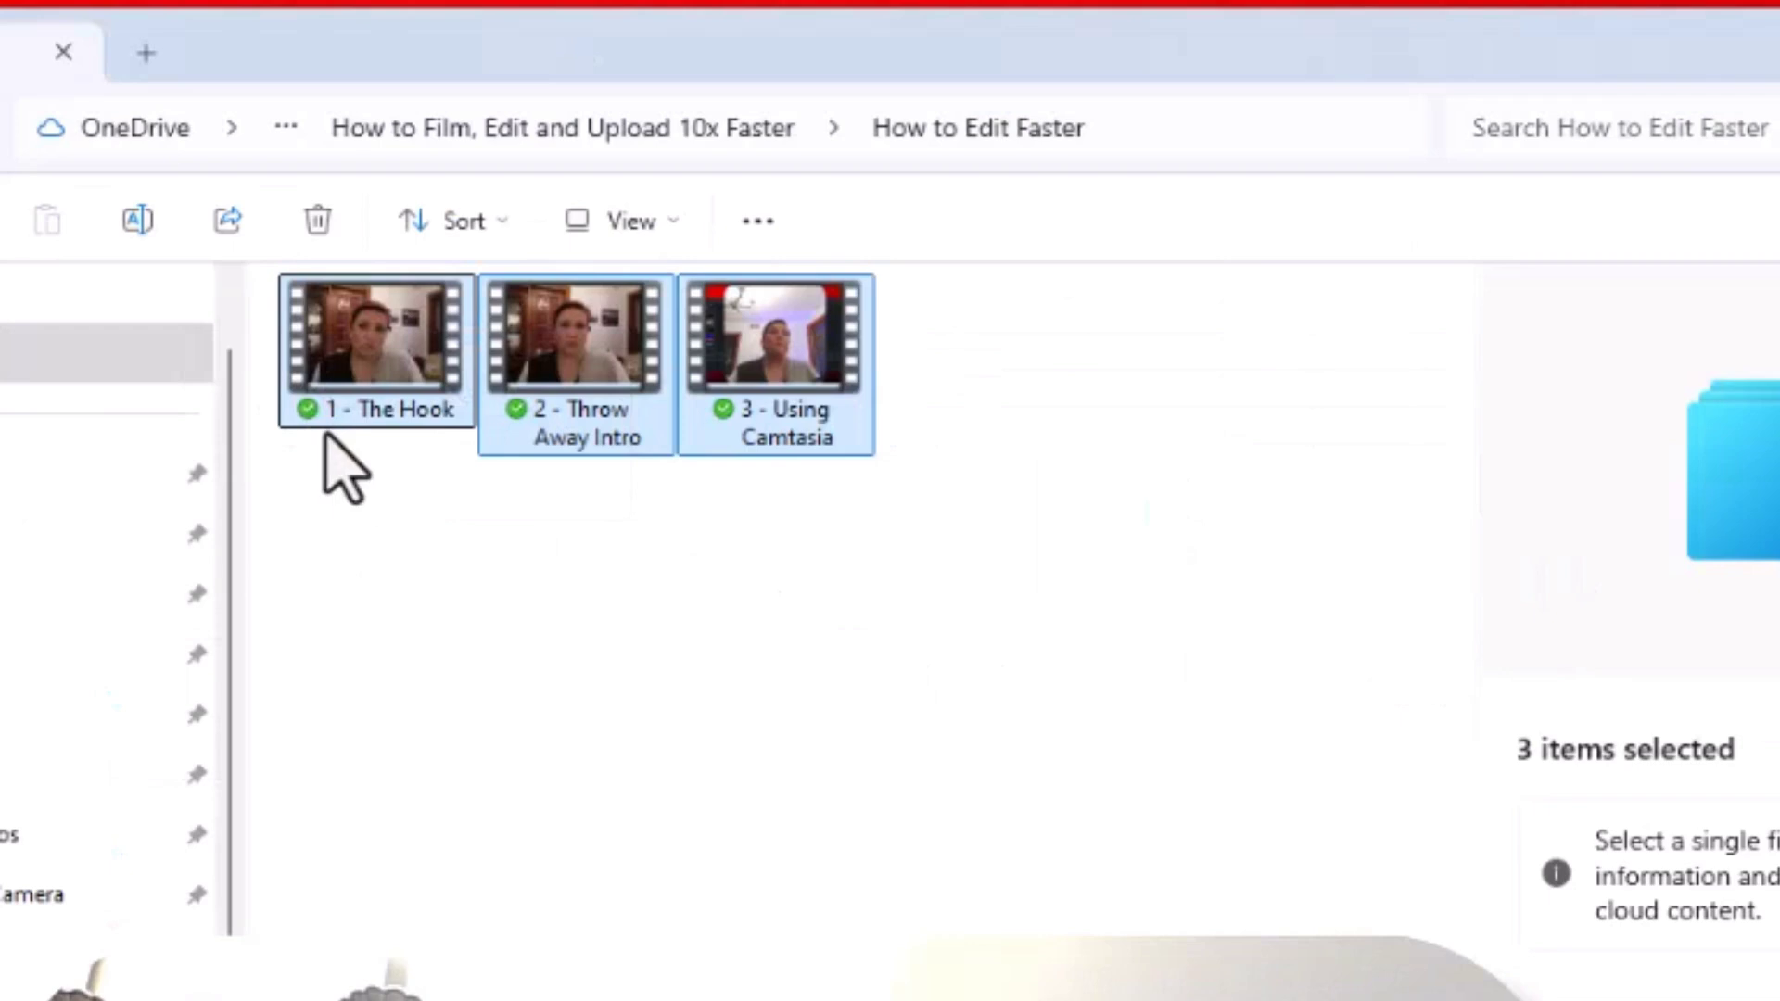
click(390, 426)
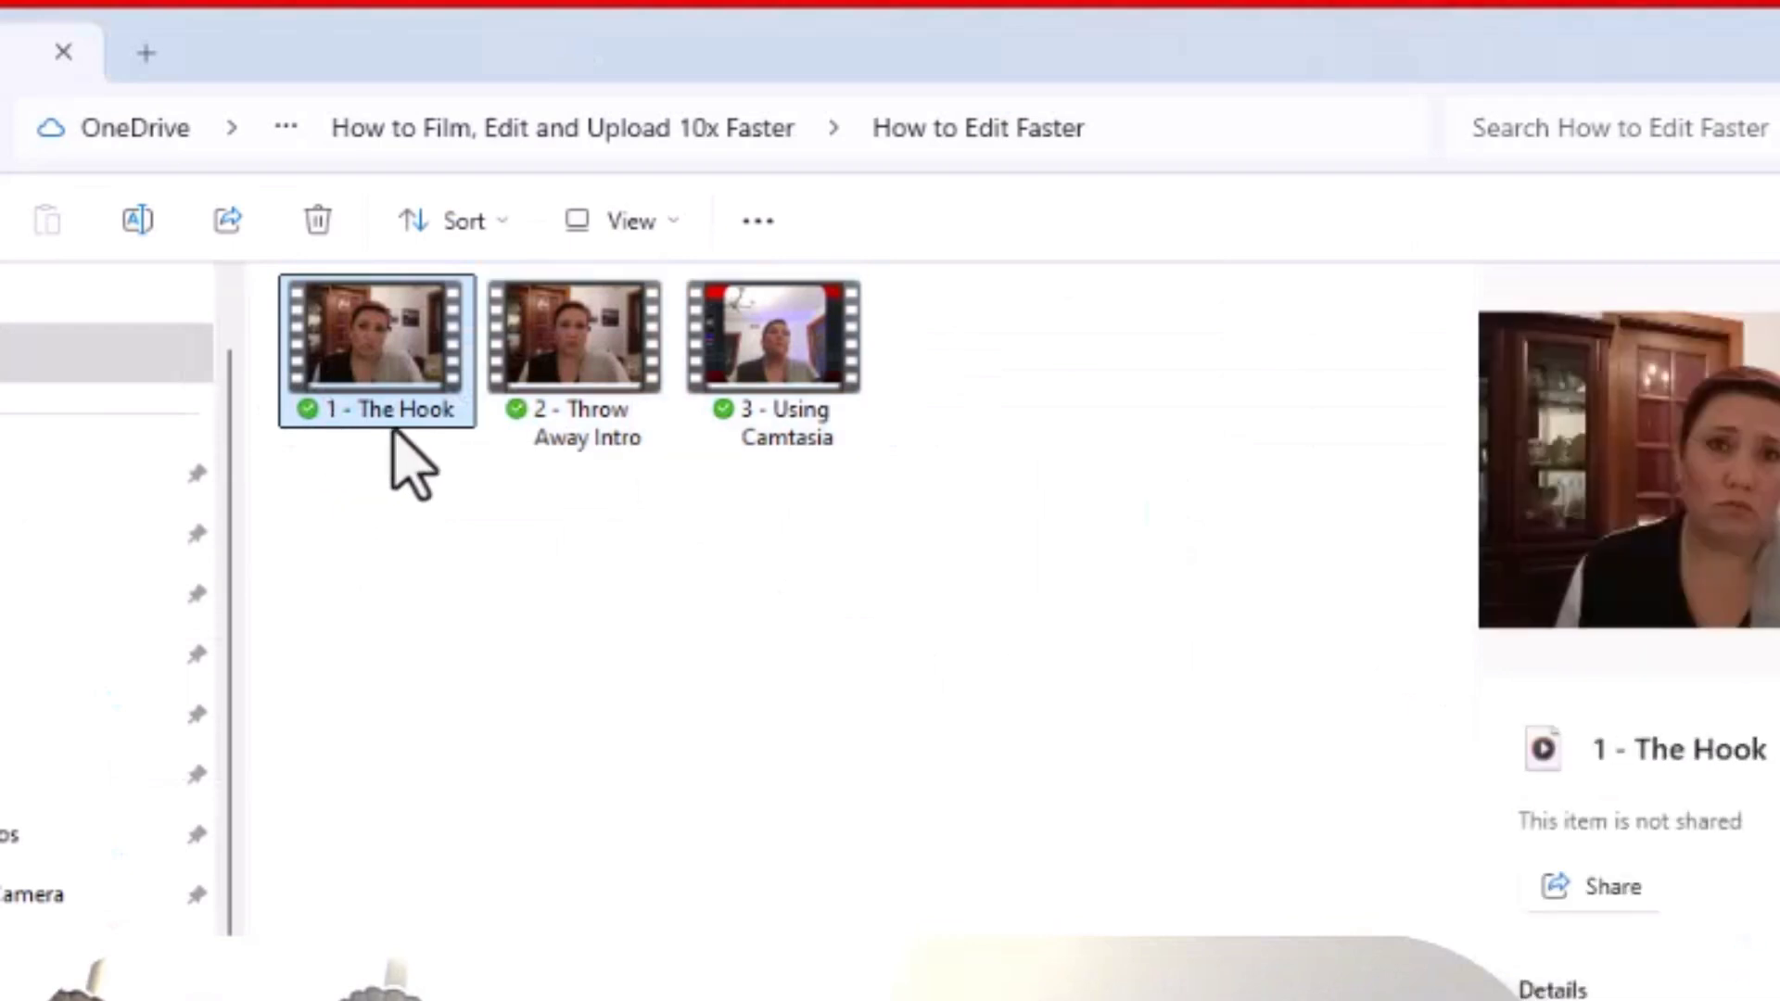
click(560, 411)
key(Right)
click(369, 401)
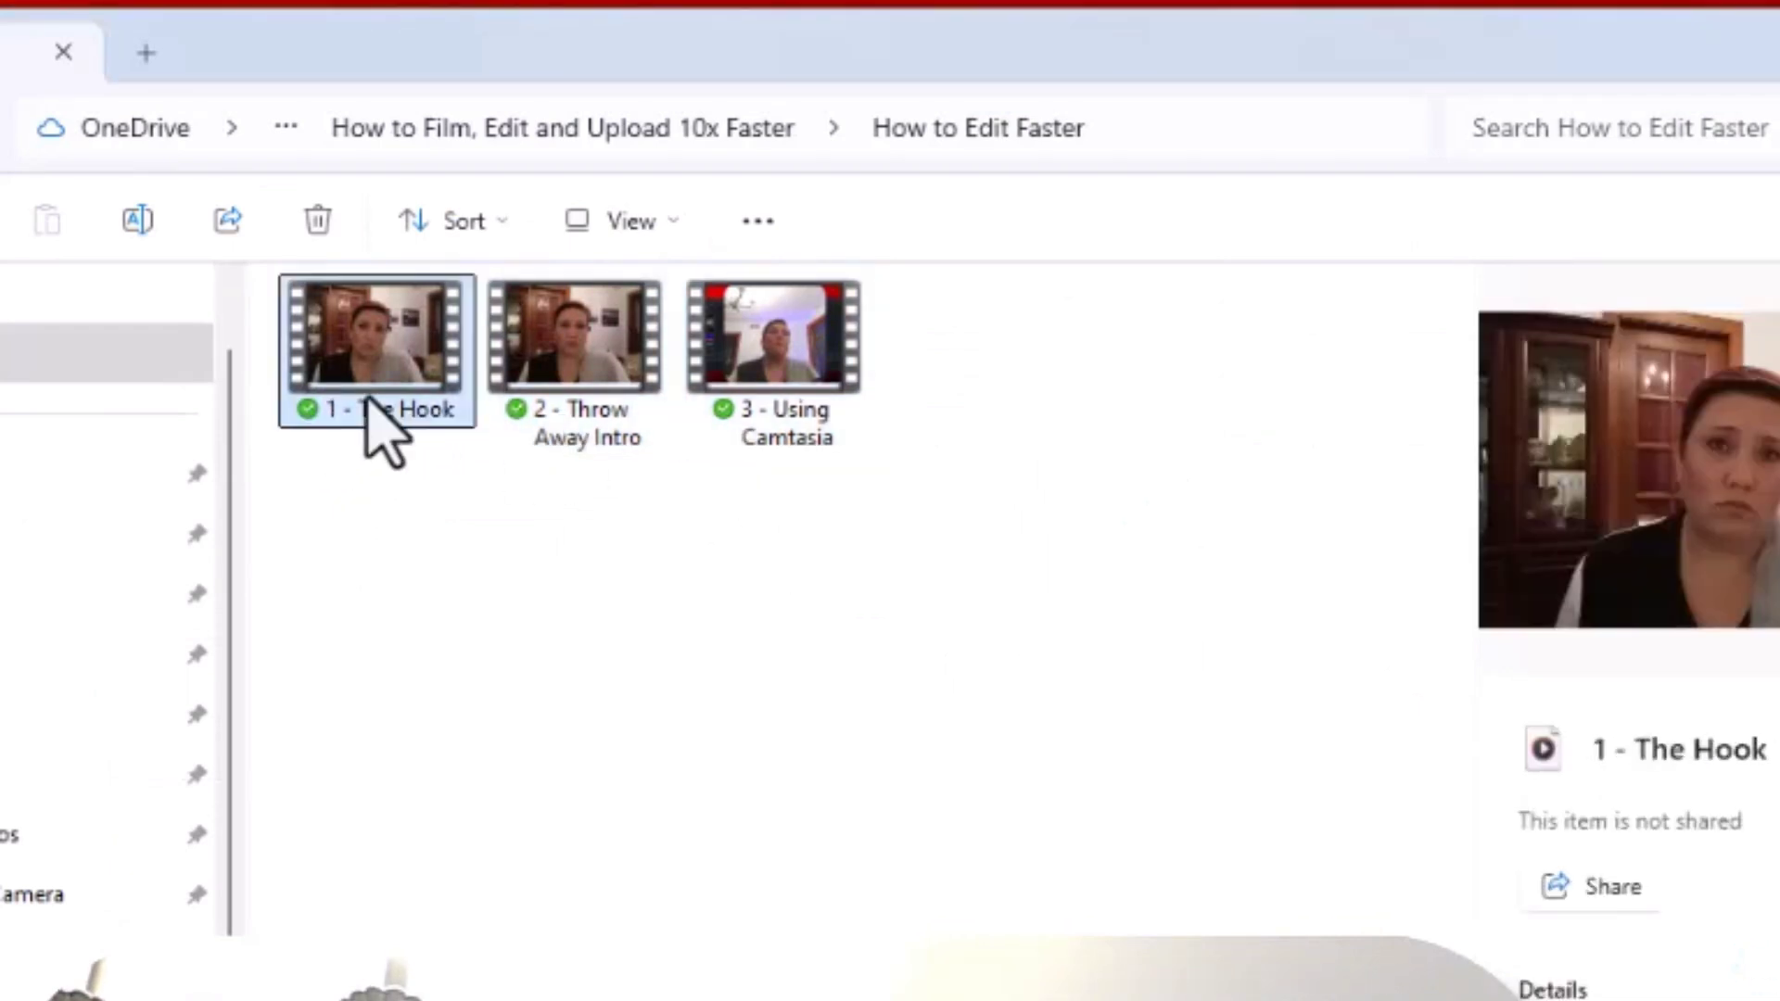
key(shift+Right)
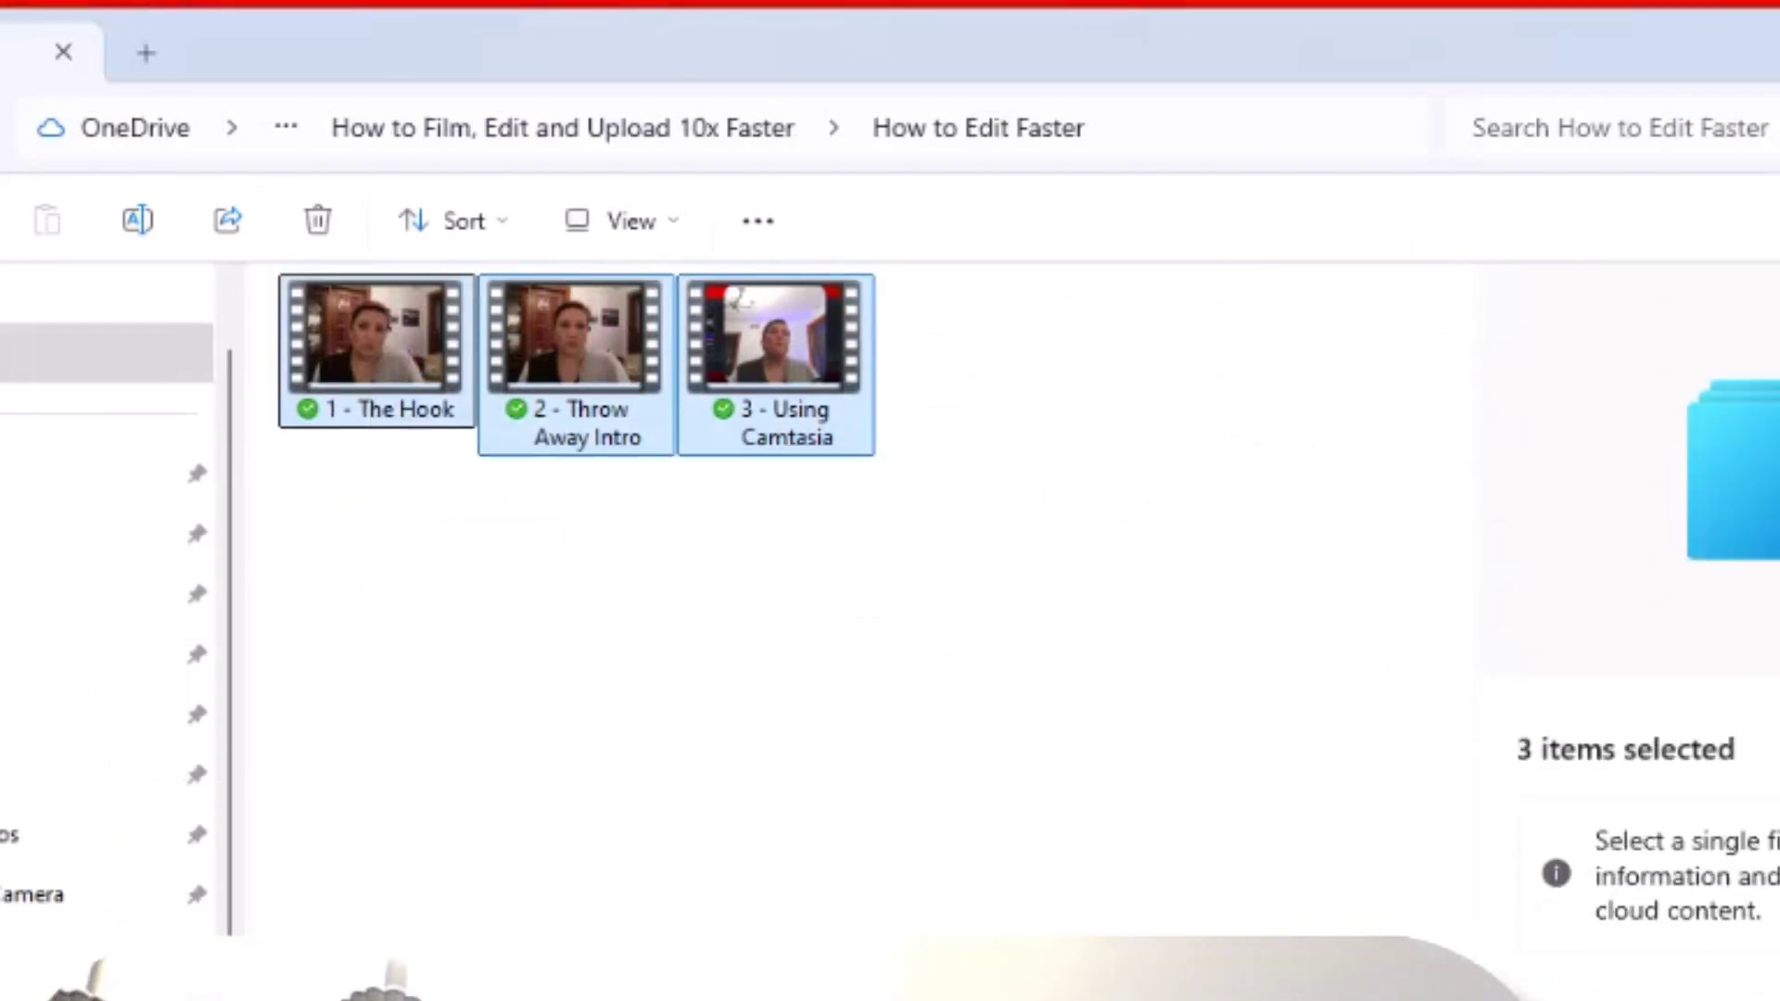
drag(384, 431, 1271, 326)
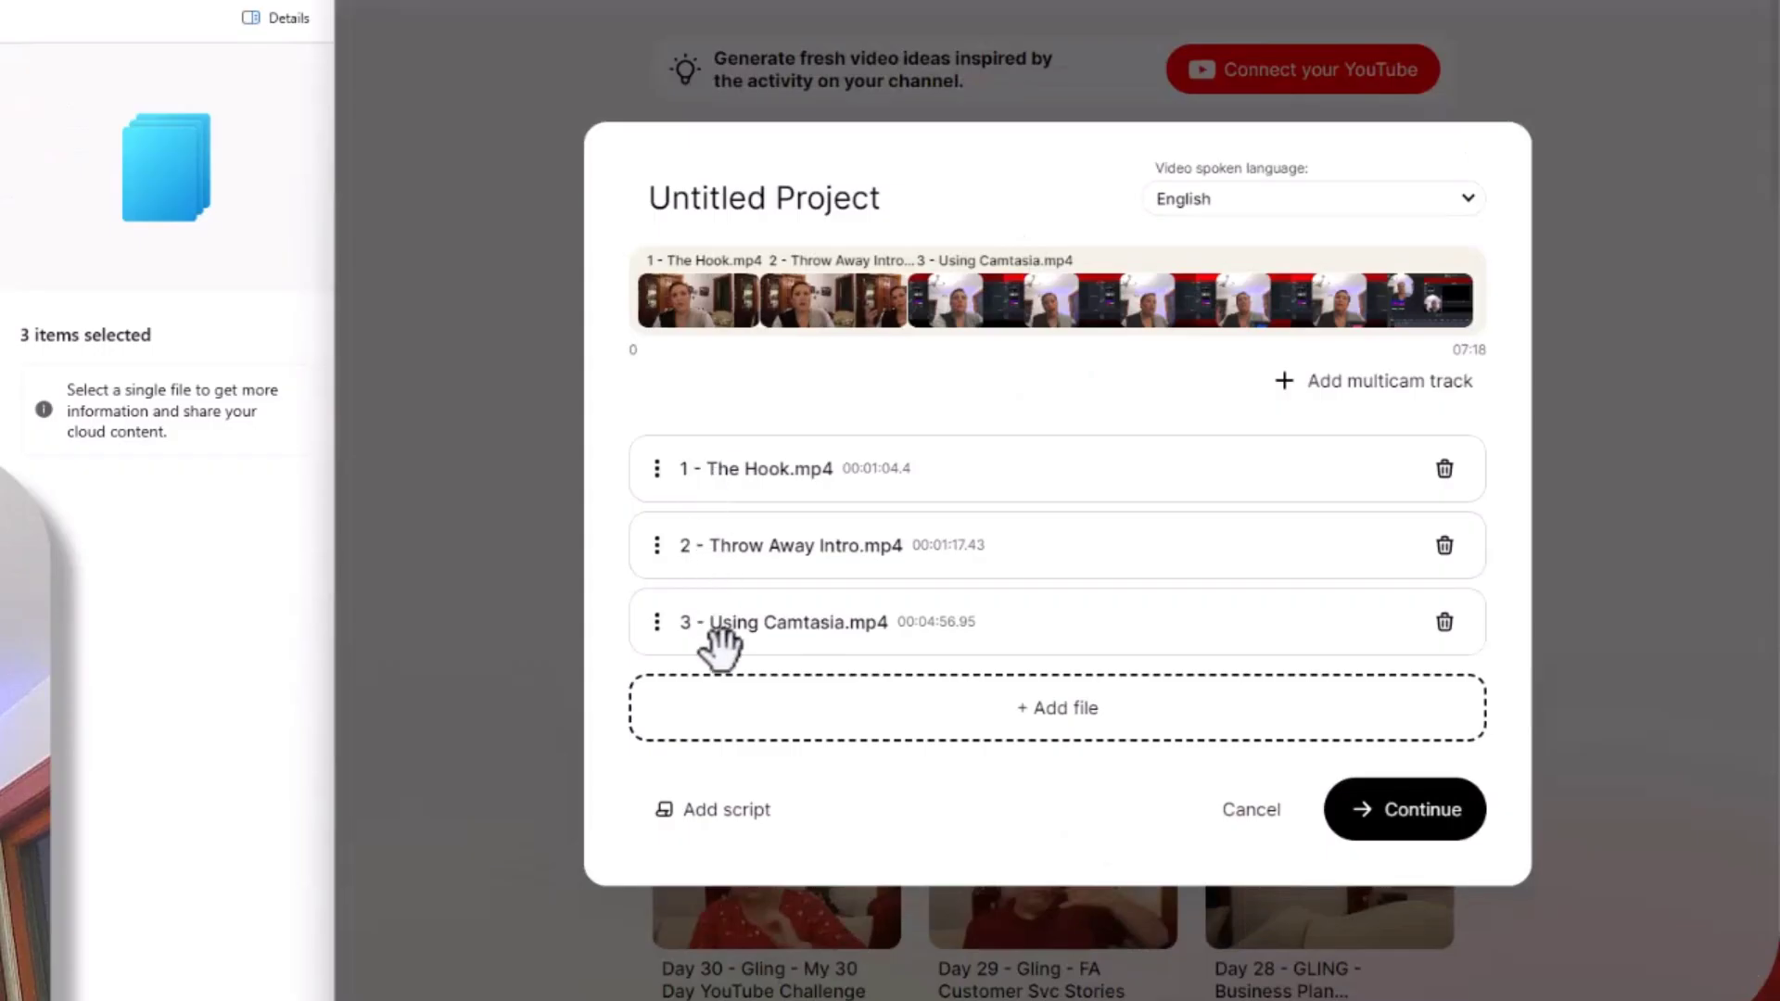
Continue with the three loaded clips and switch on speech enhancement
triple_click(1483, 349)
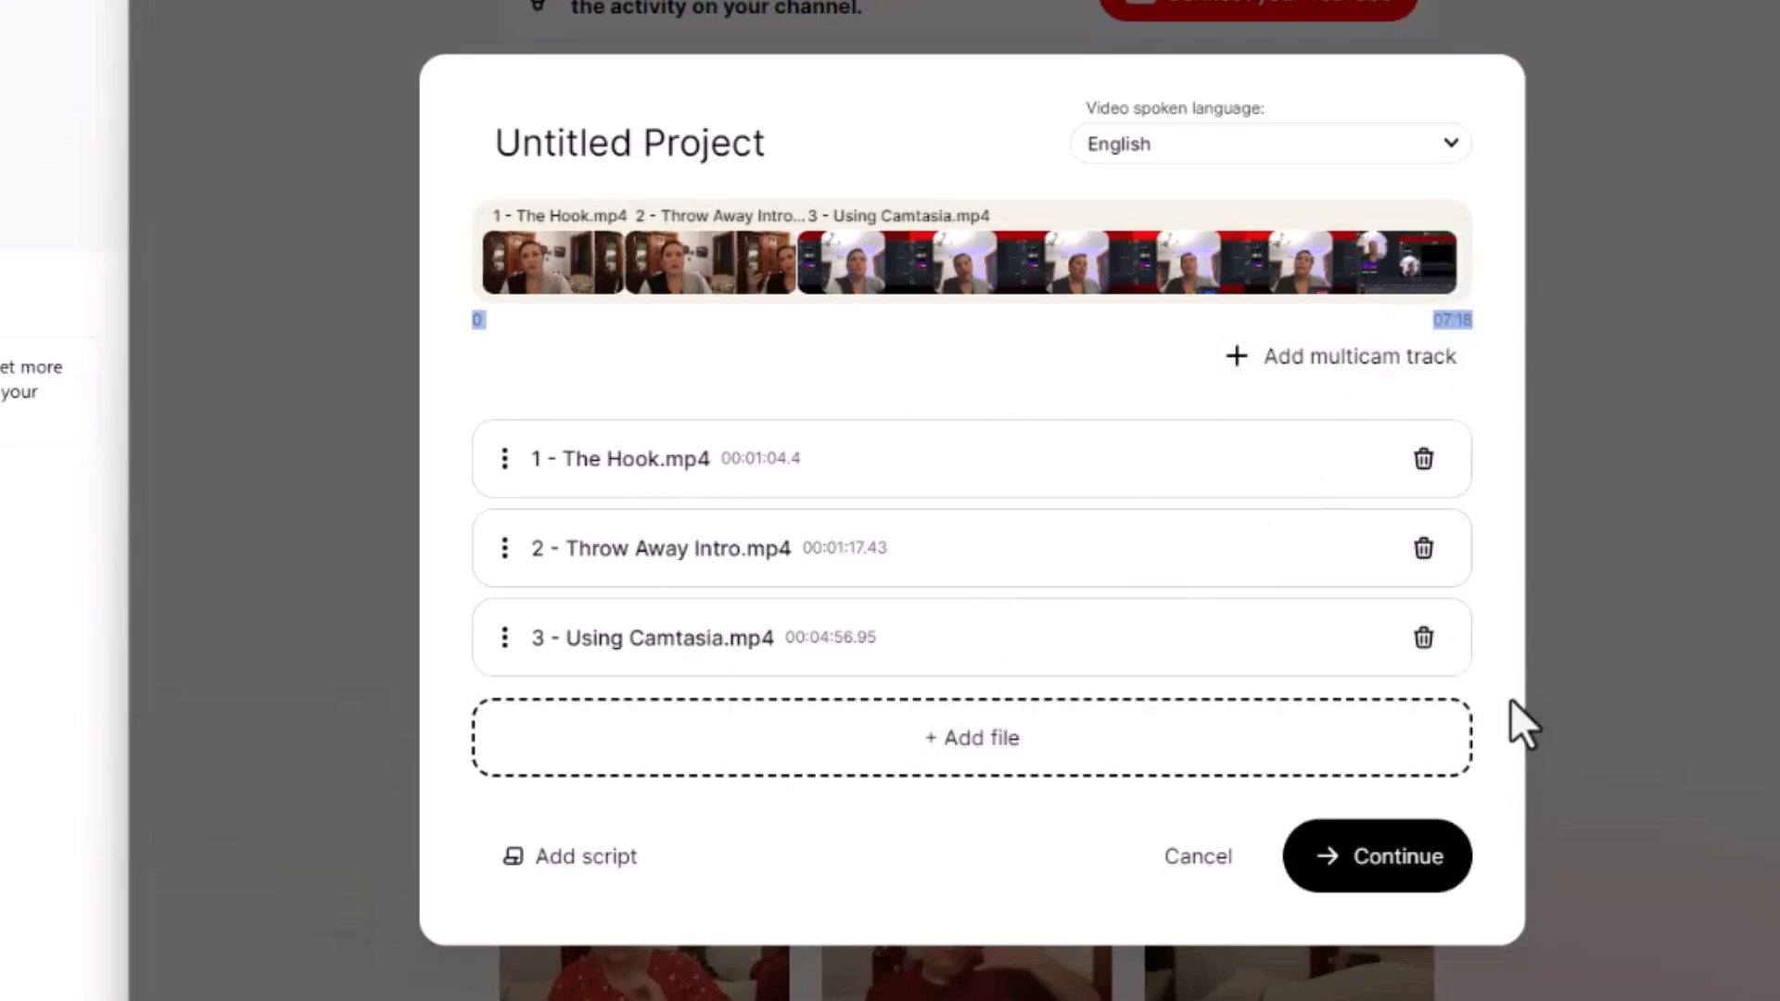
click(1378, 873)
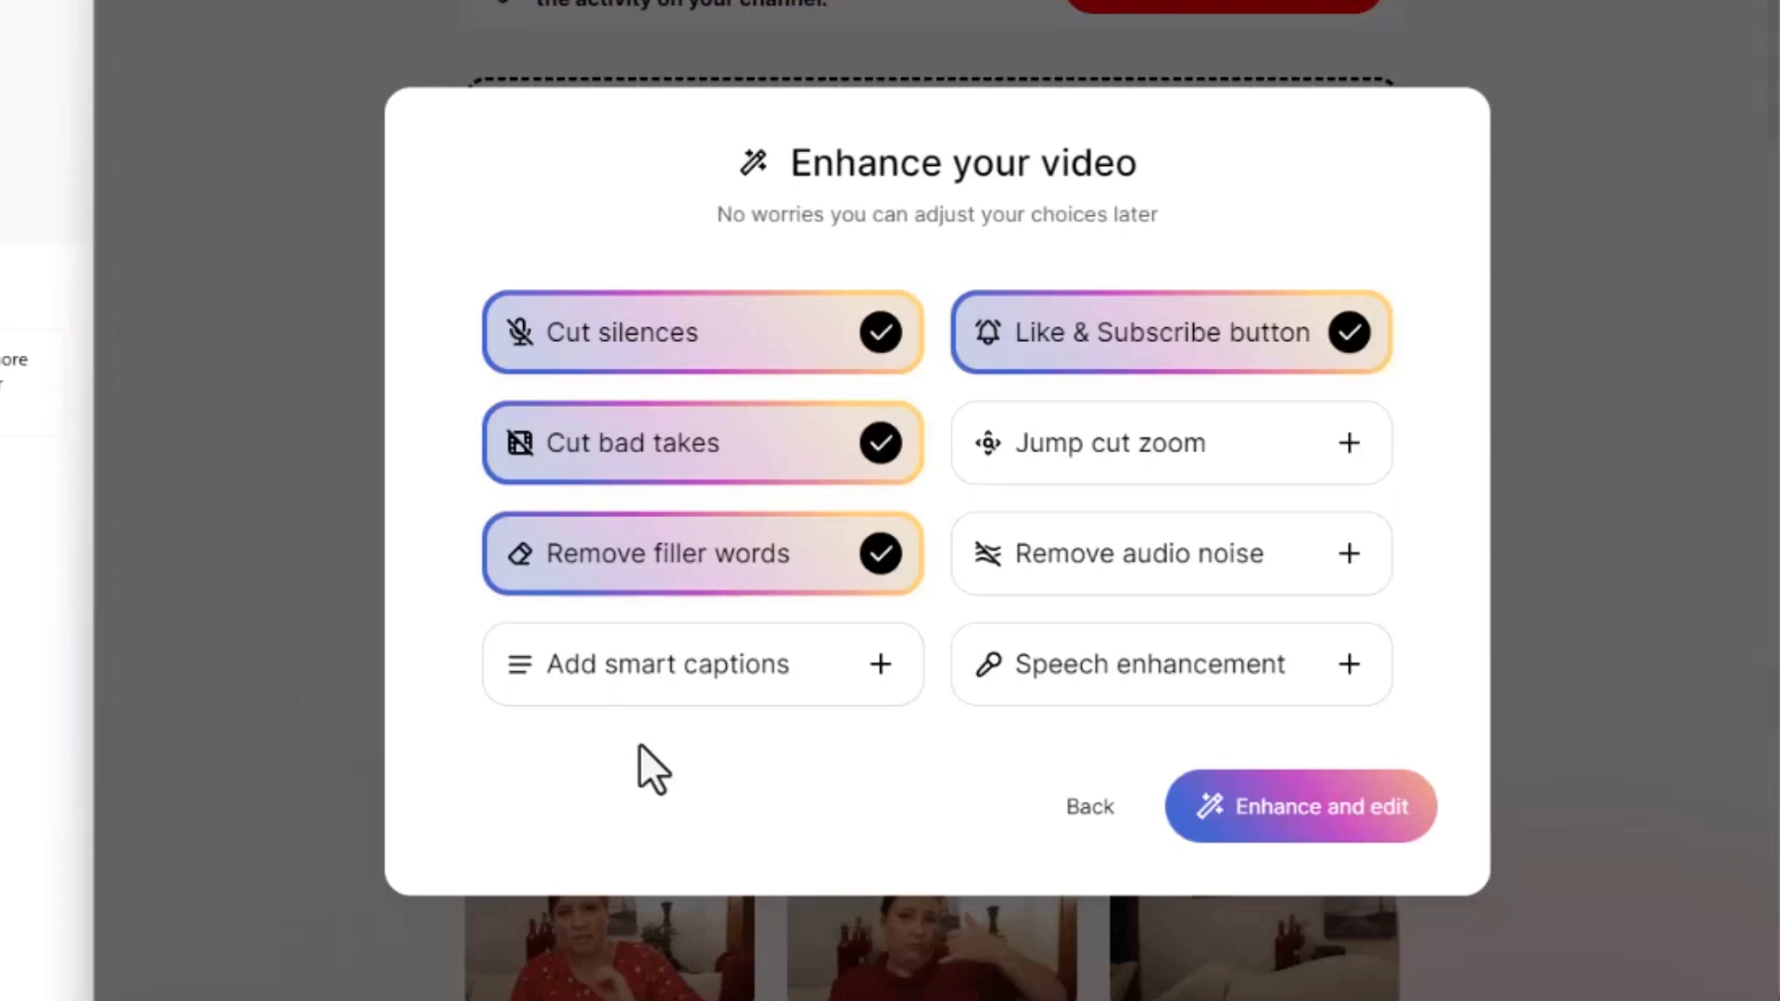
click(1279, 664)
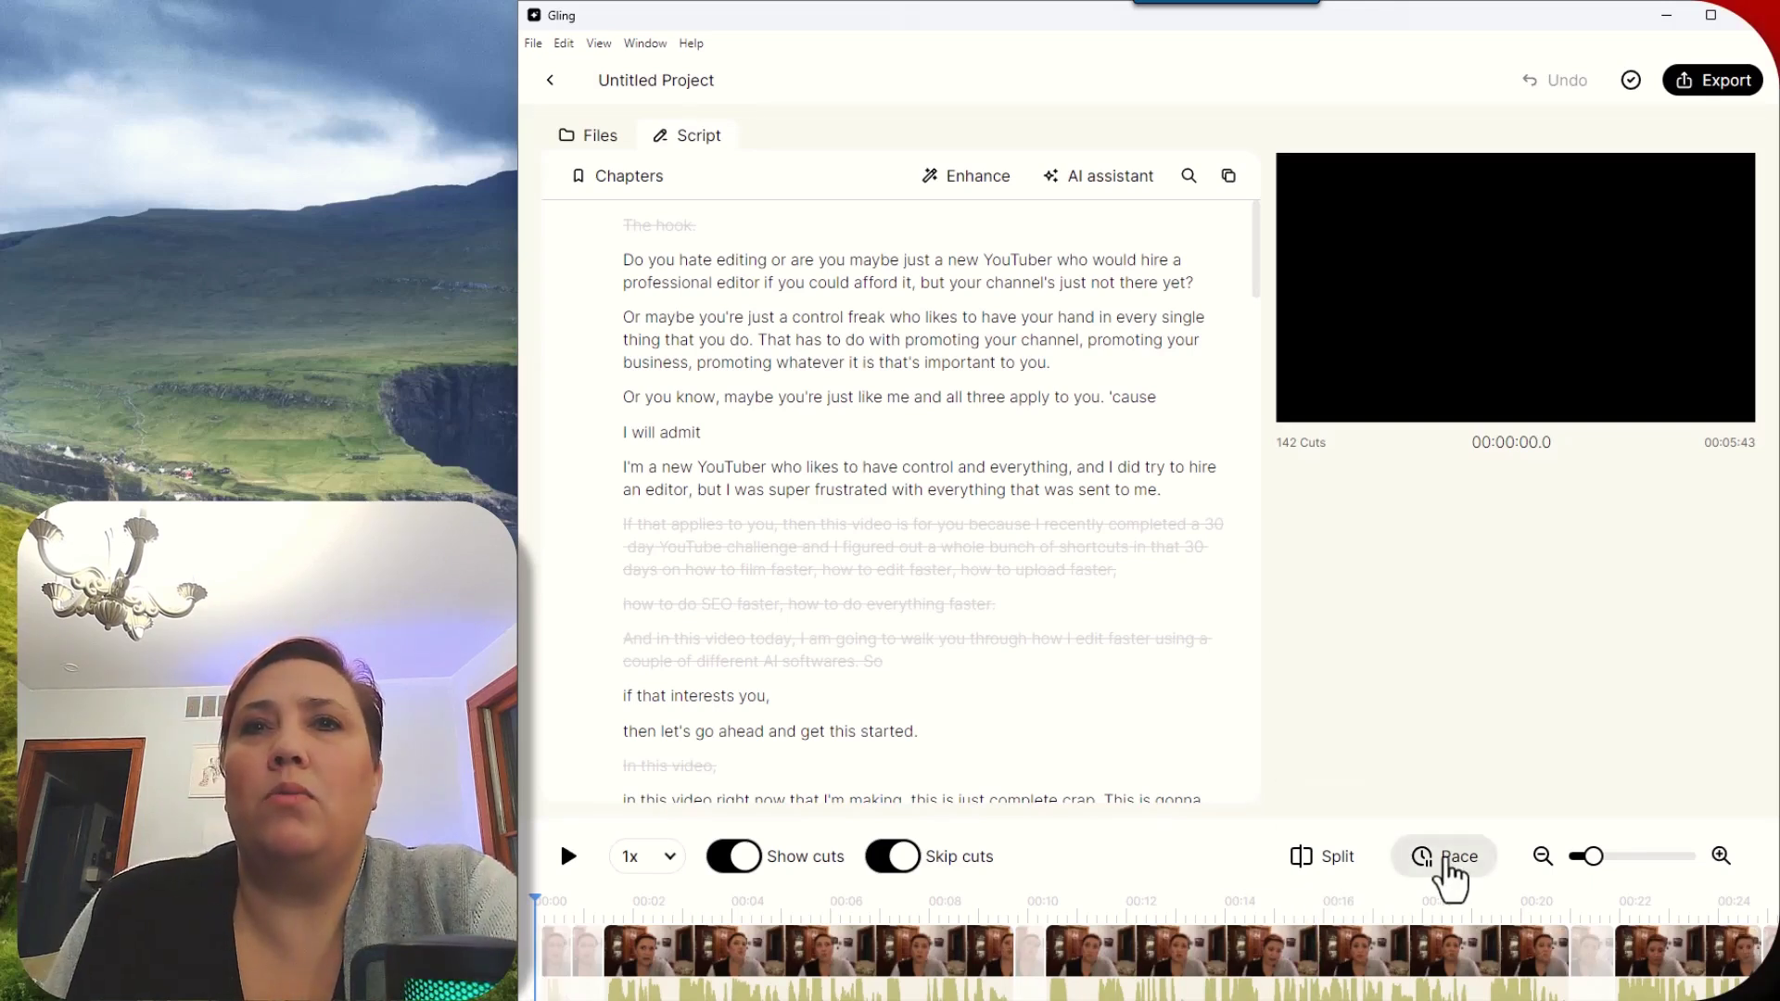
Apply 0.15 s start and end padding to all talking clips, extending the edit to 6:00
click(1430, 860)
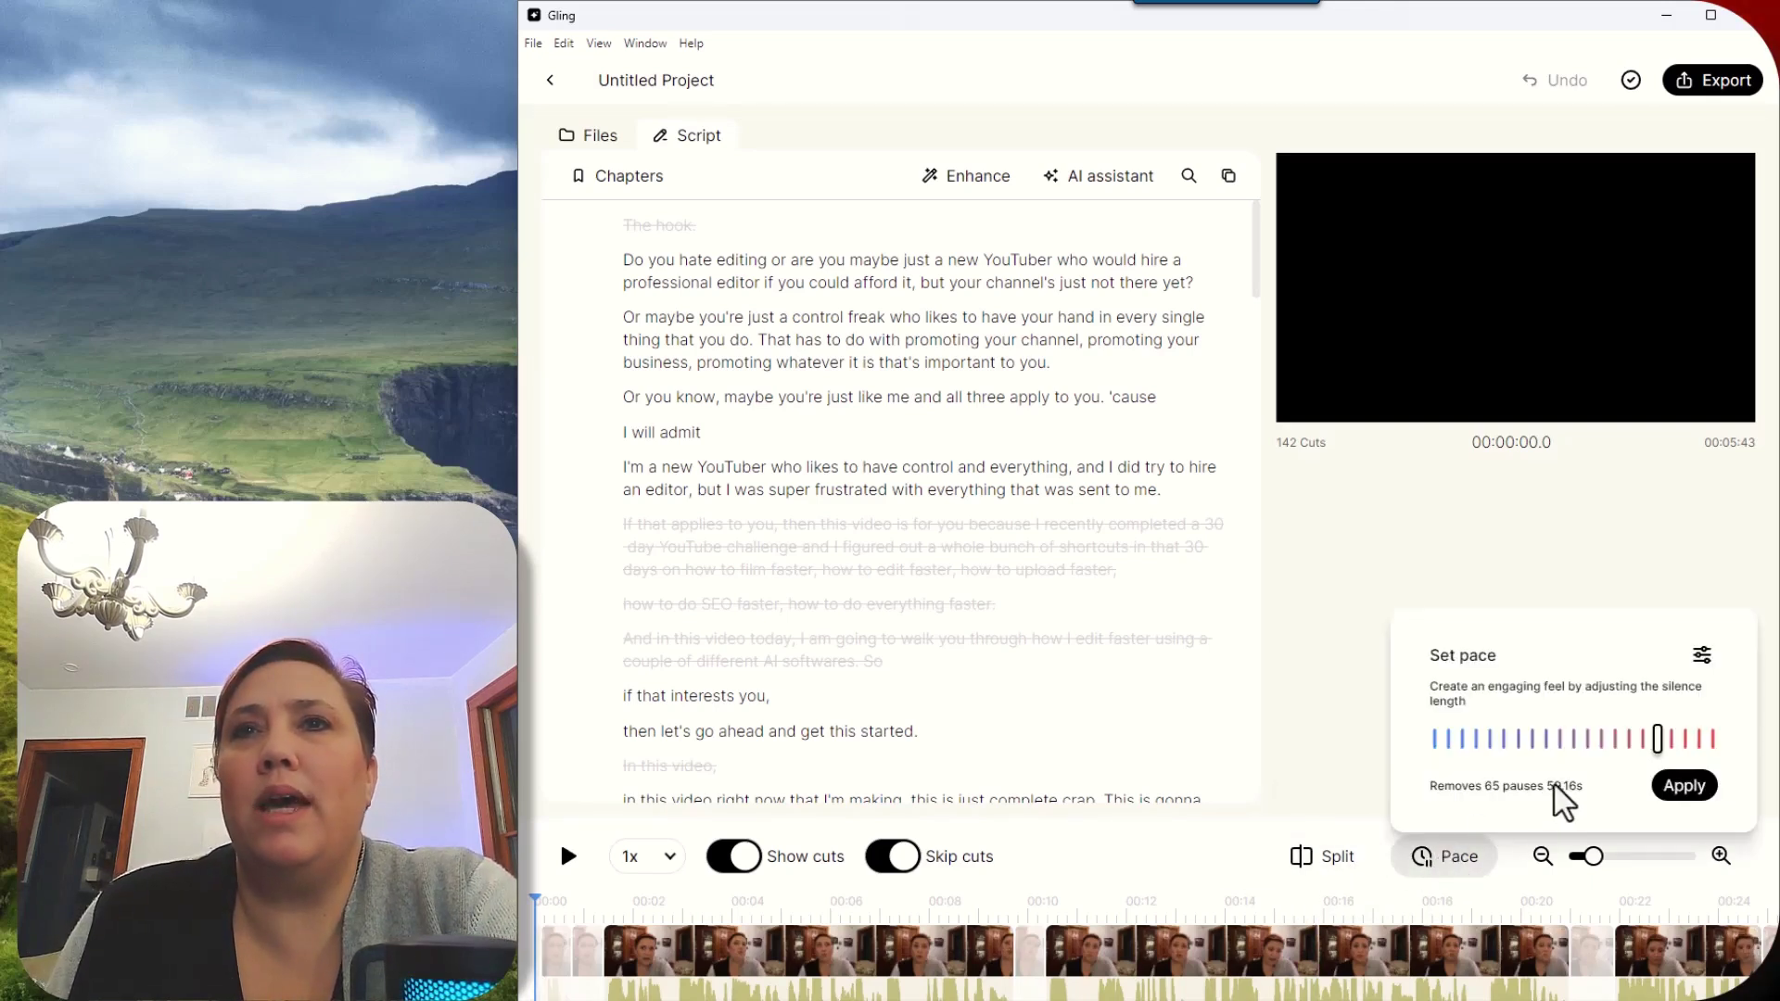
click(1684, 786)
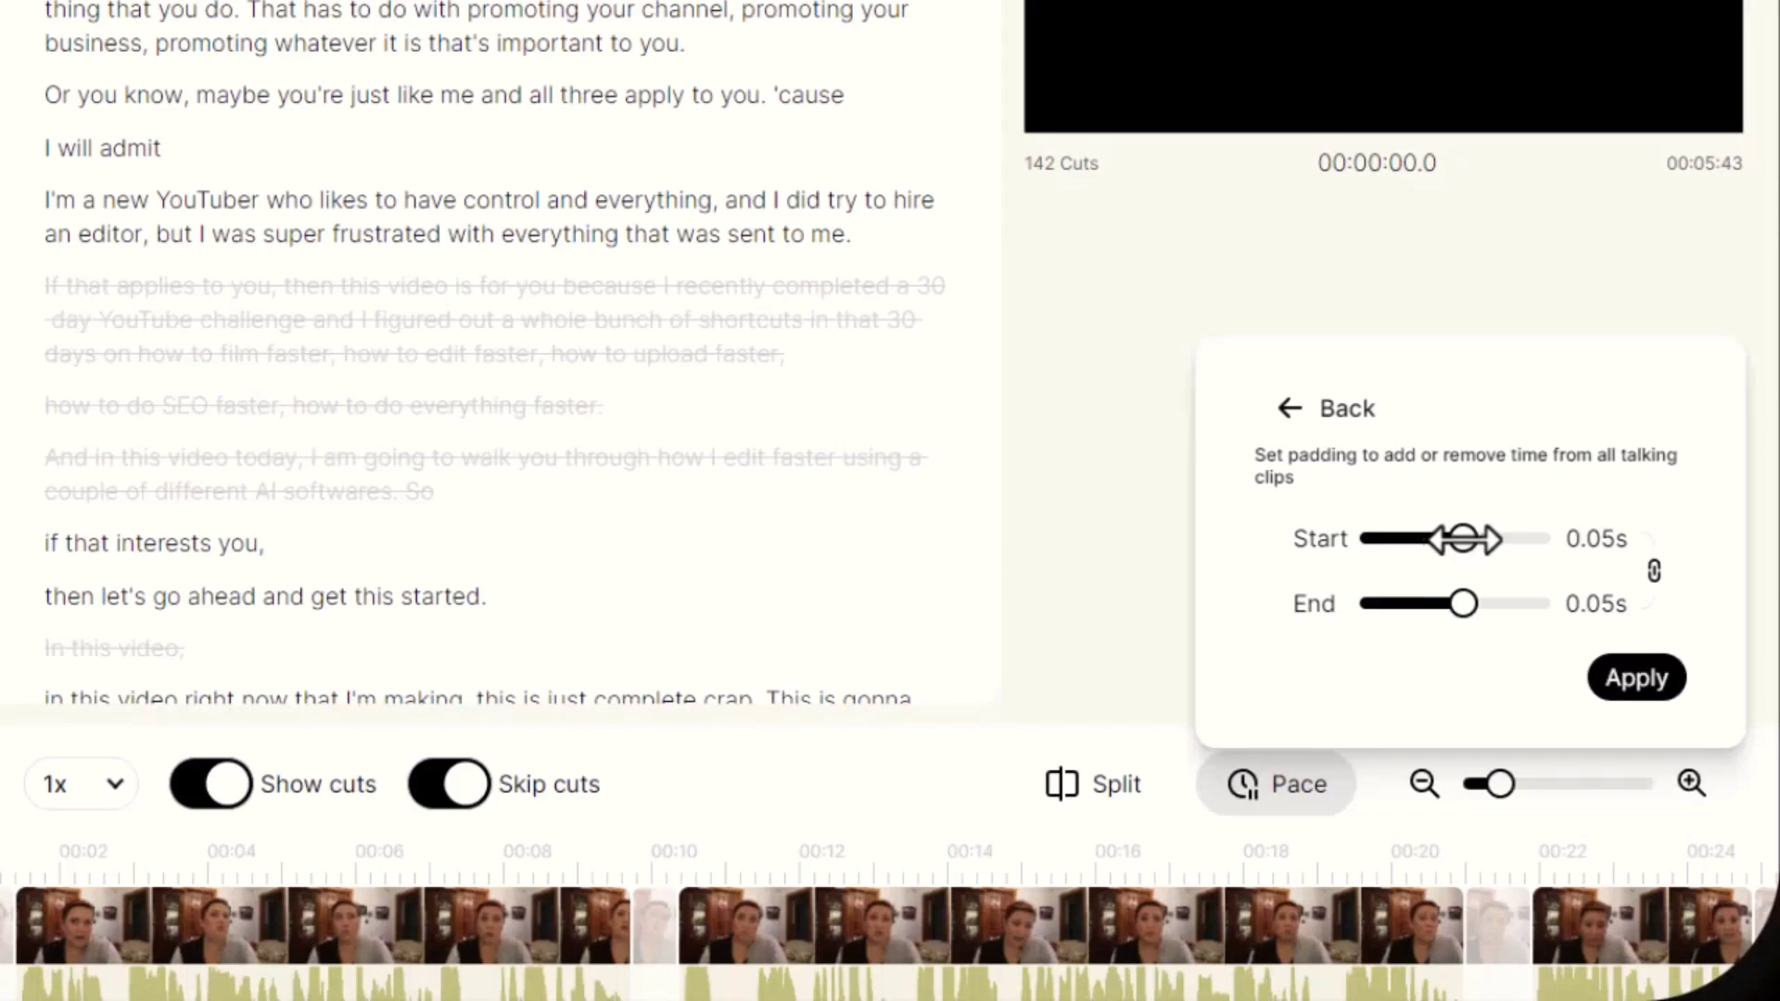
drag(1463, 539, 1472, 539)
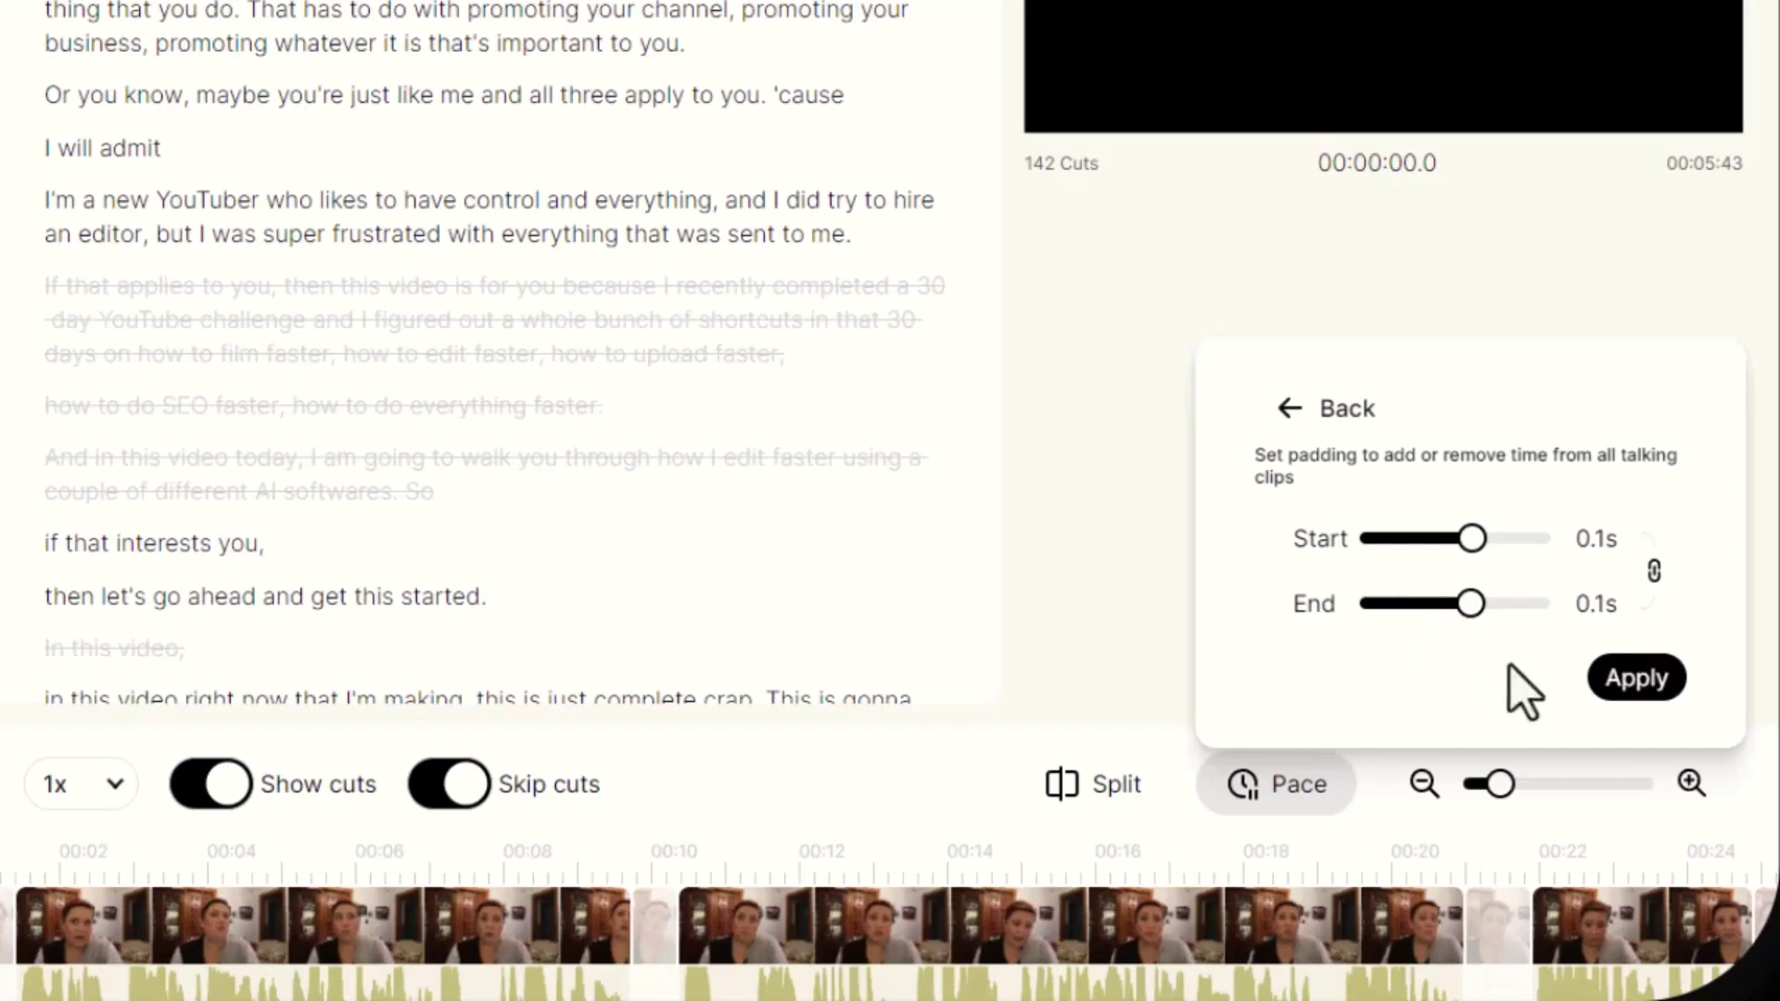
drag(1473, 603, 1479, 603)
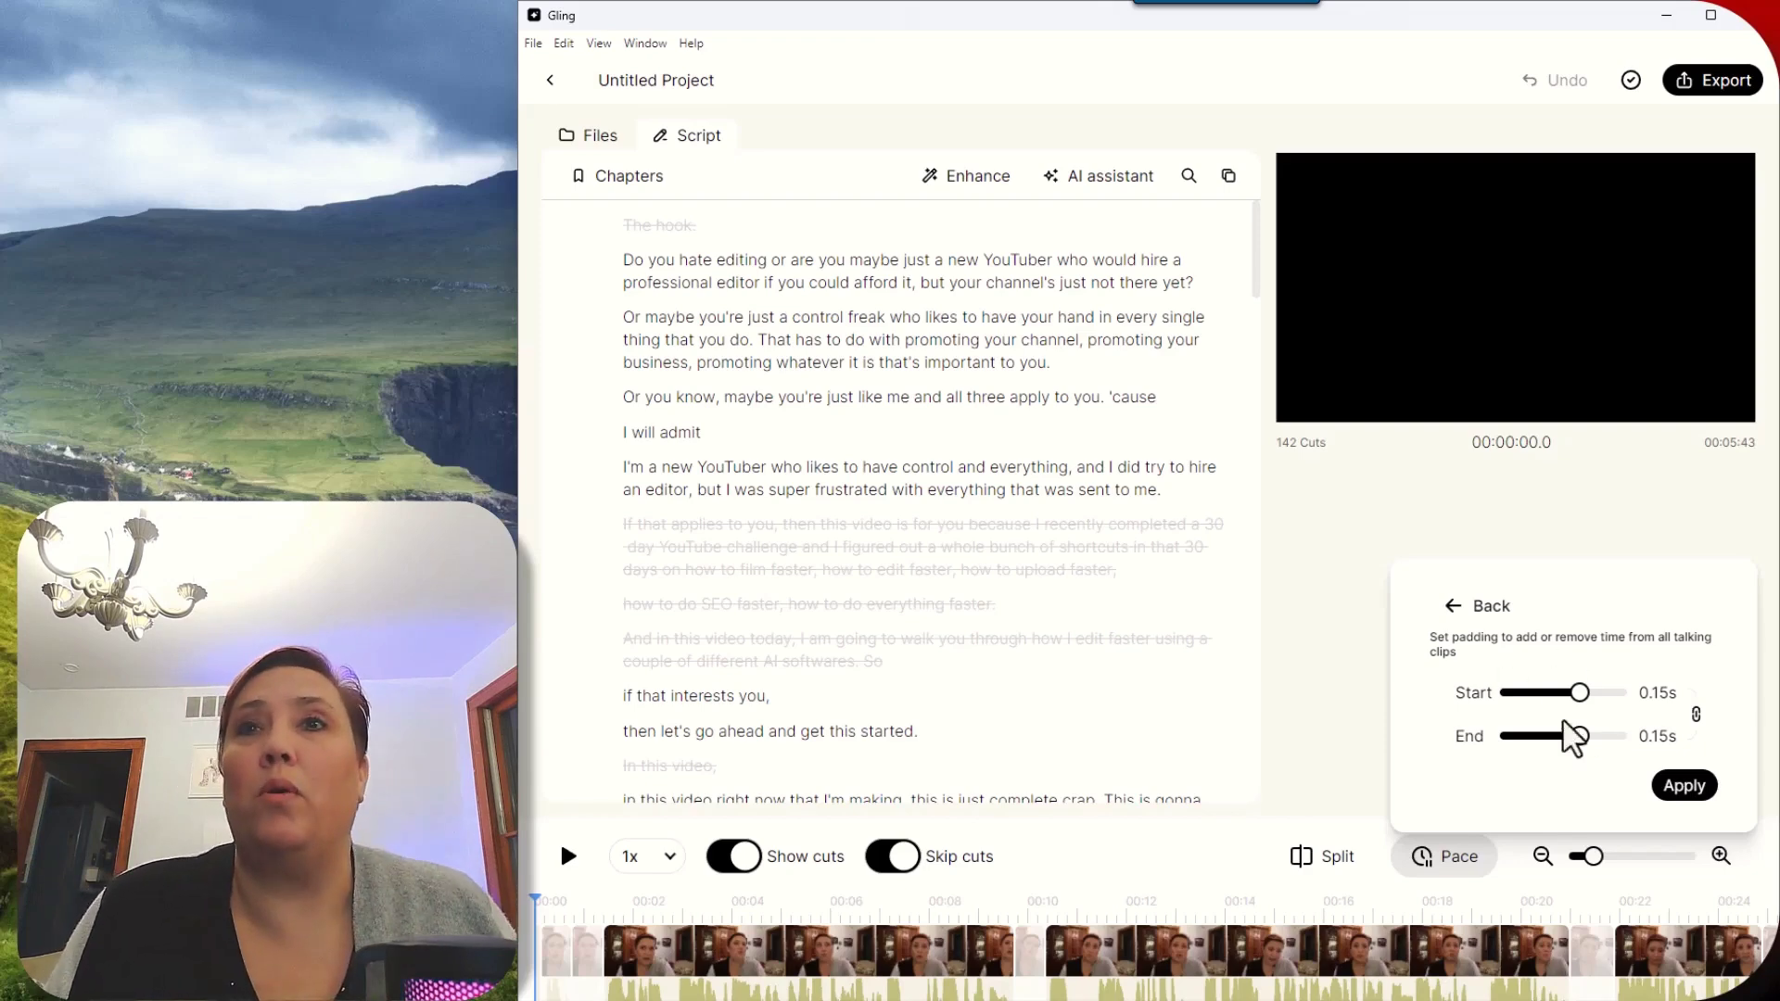
click(1682, 786)
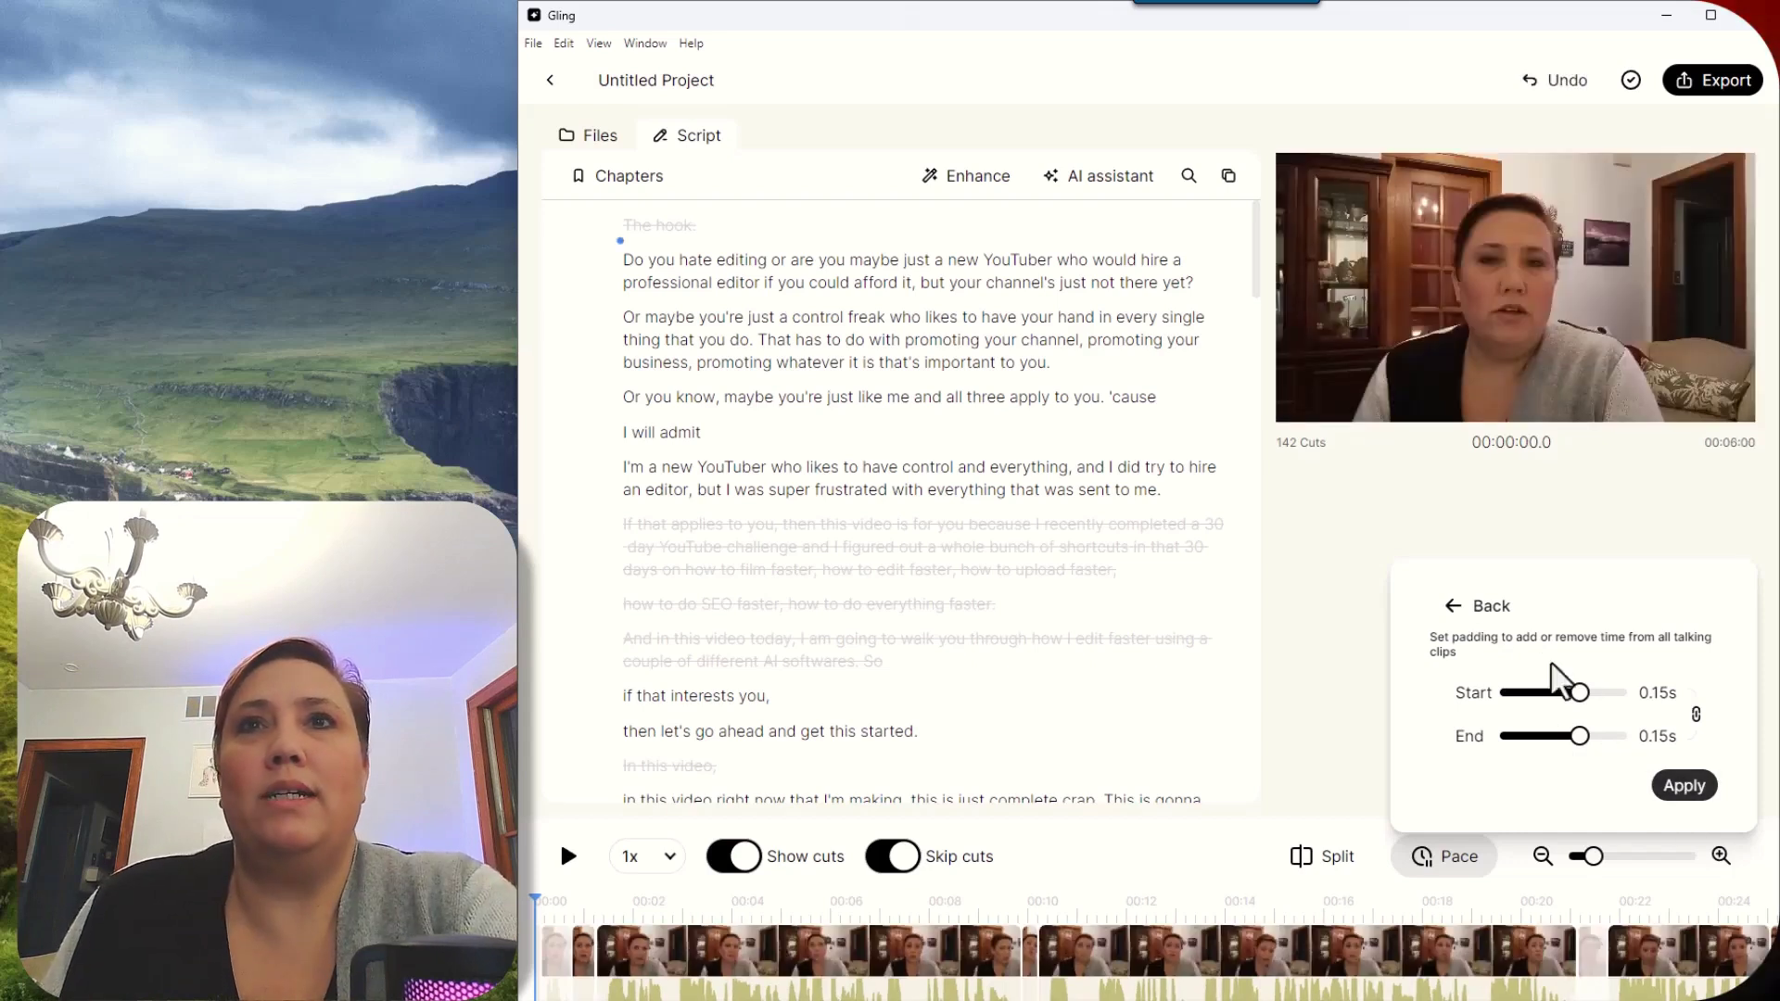
click(1445, 613)
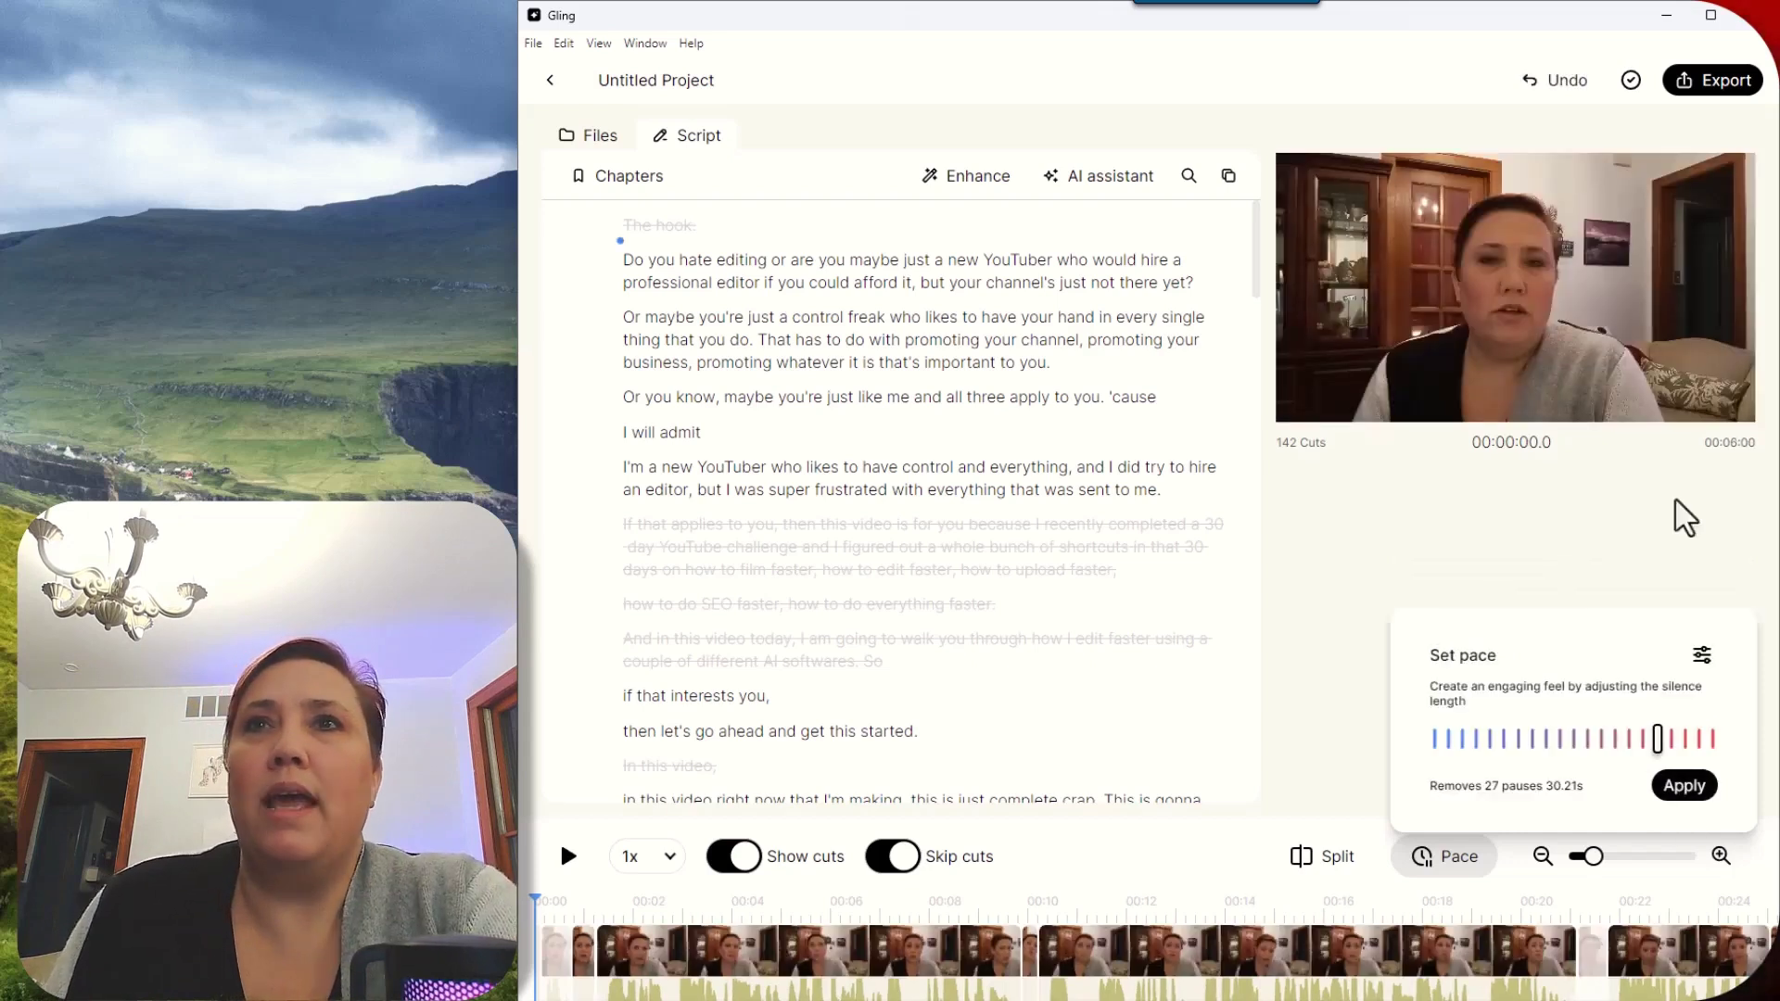
click(1715, 460)
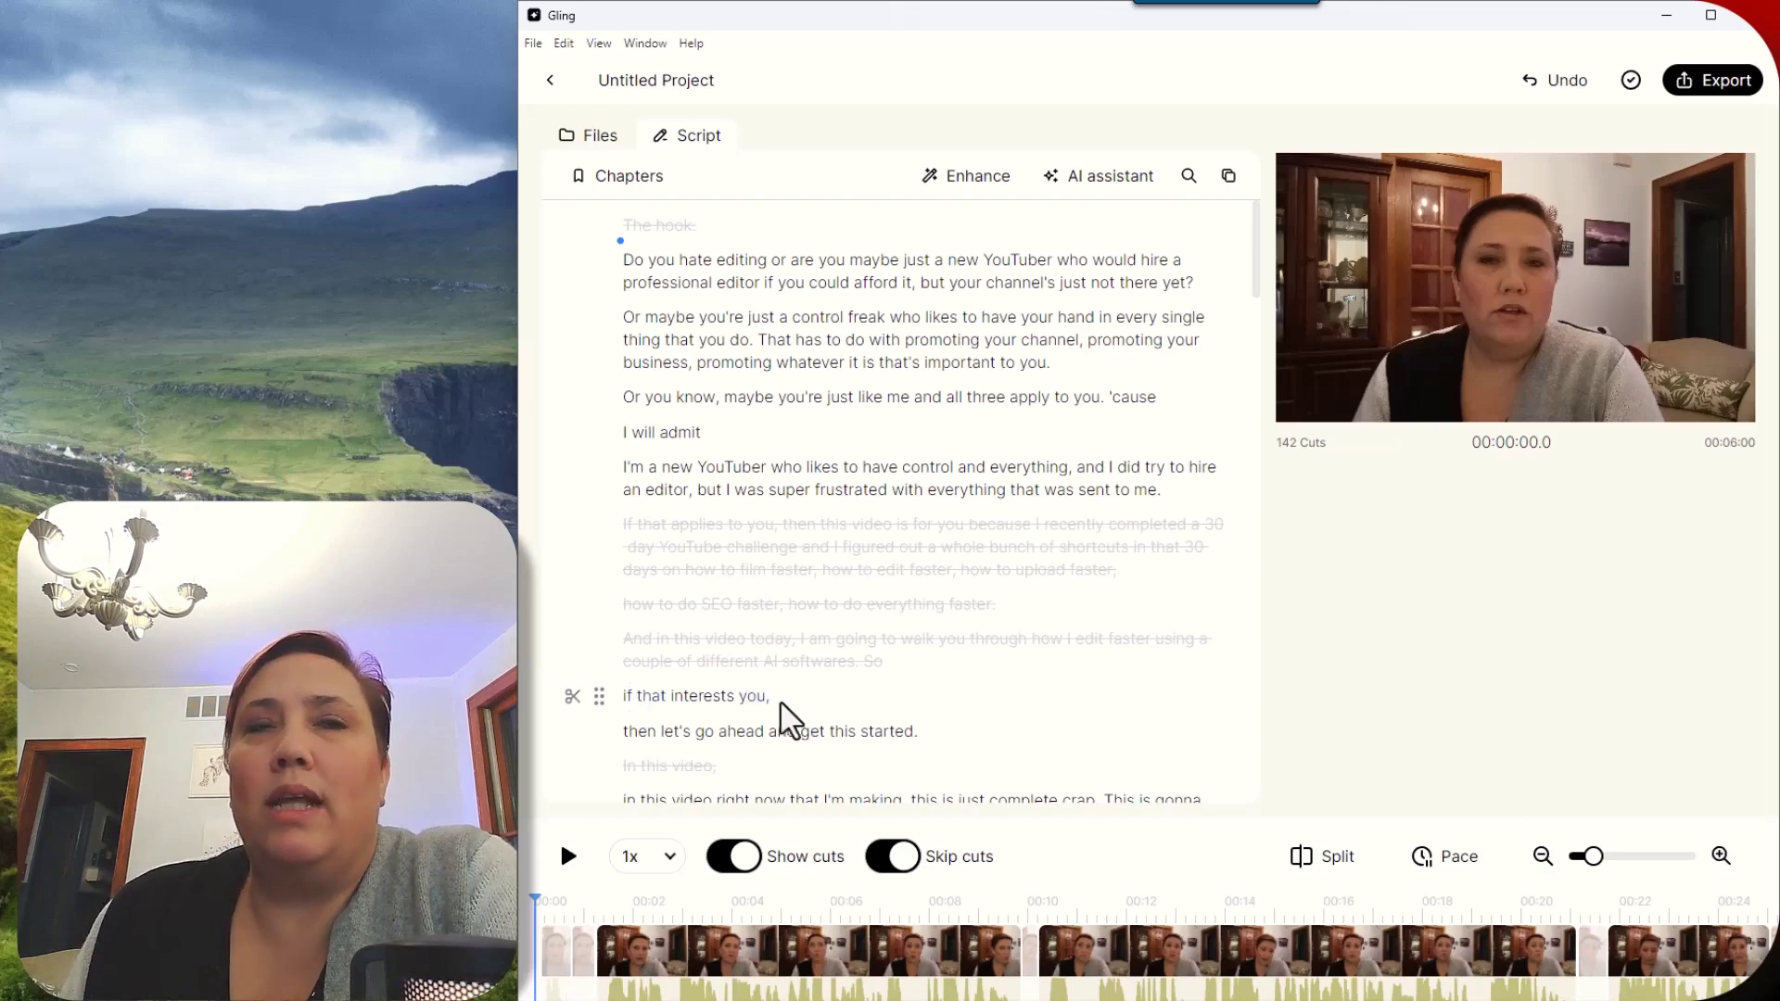
Review cuts by jumping playback to the 'If that interests you' line and selecting the 'Or maybe you're' paragraph
click(755, 696)
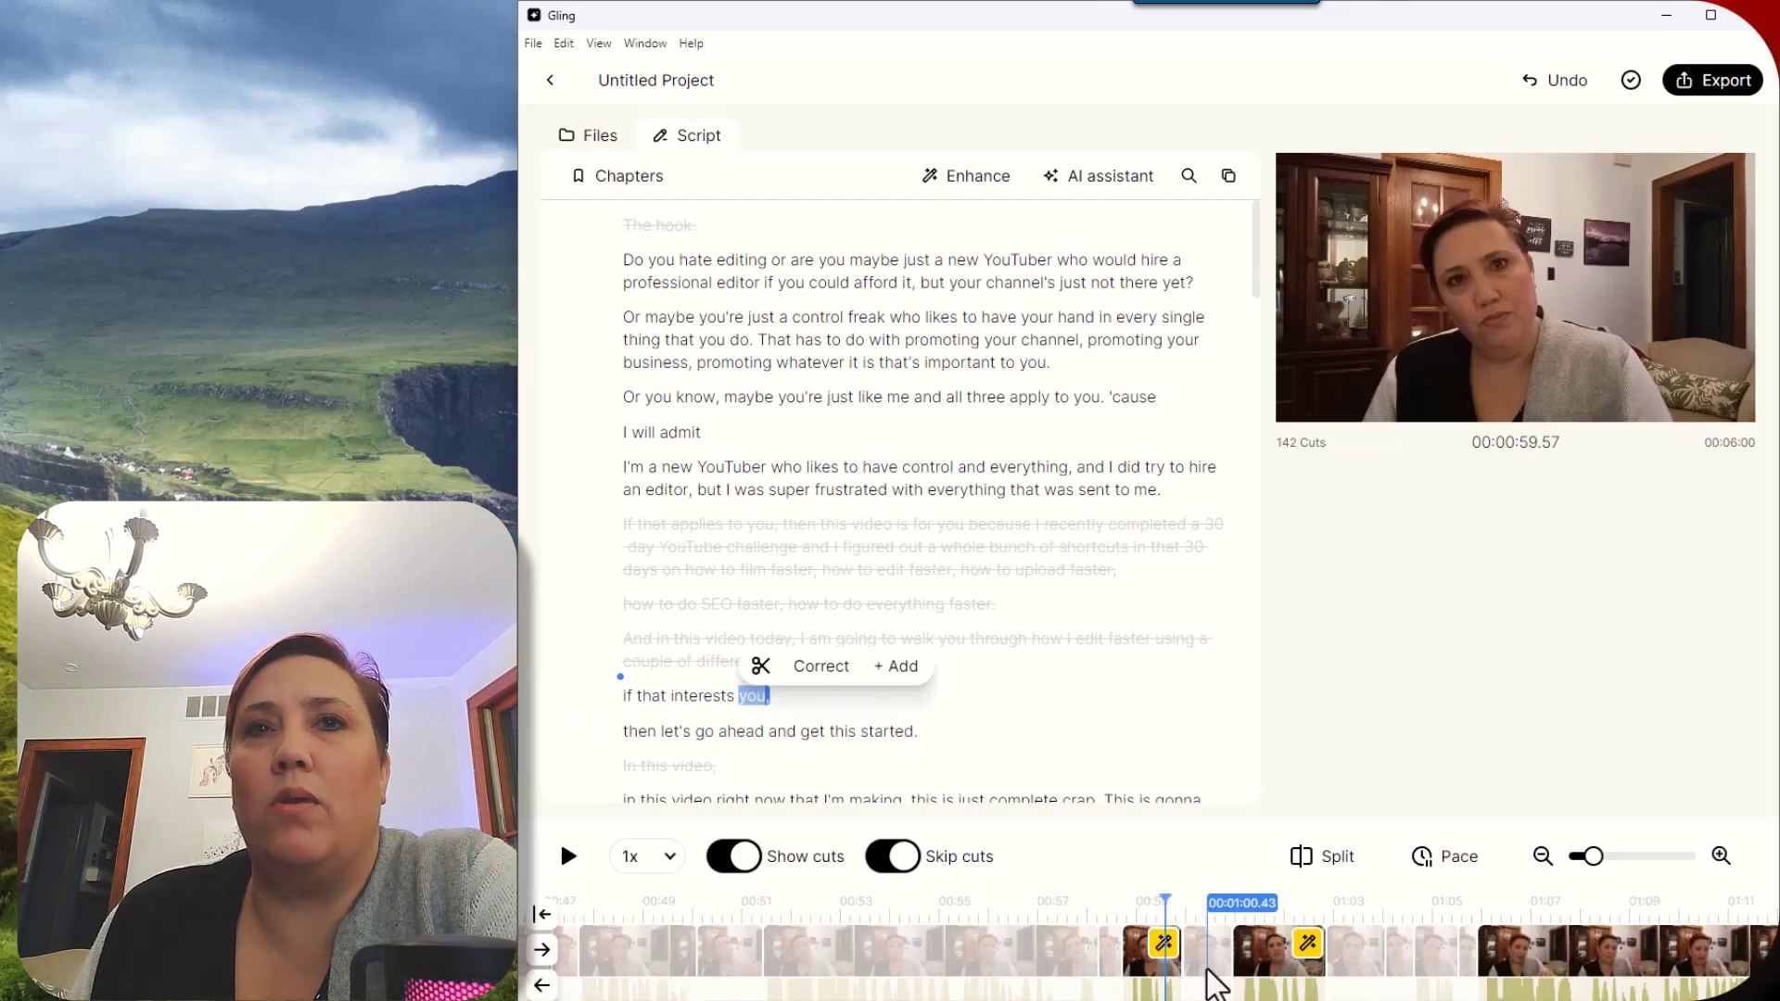
click(627, 696)
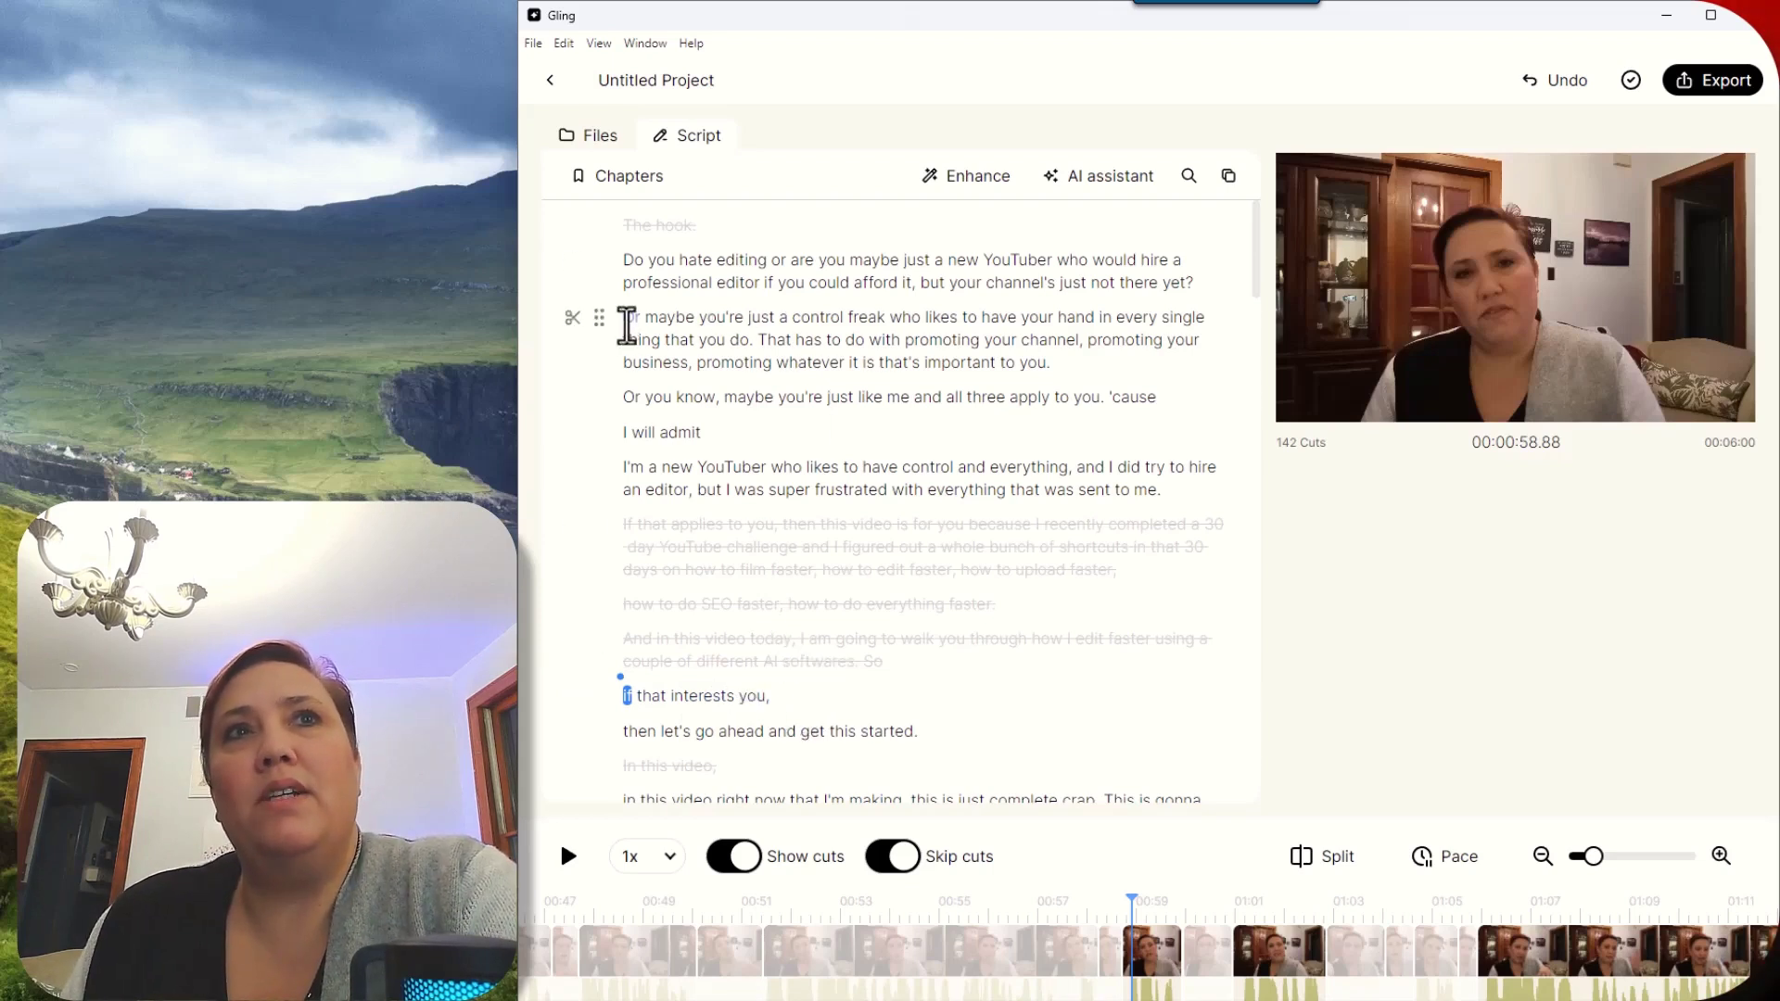
drag(623, 317, 1061, 397)
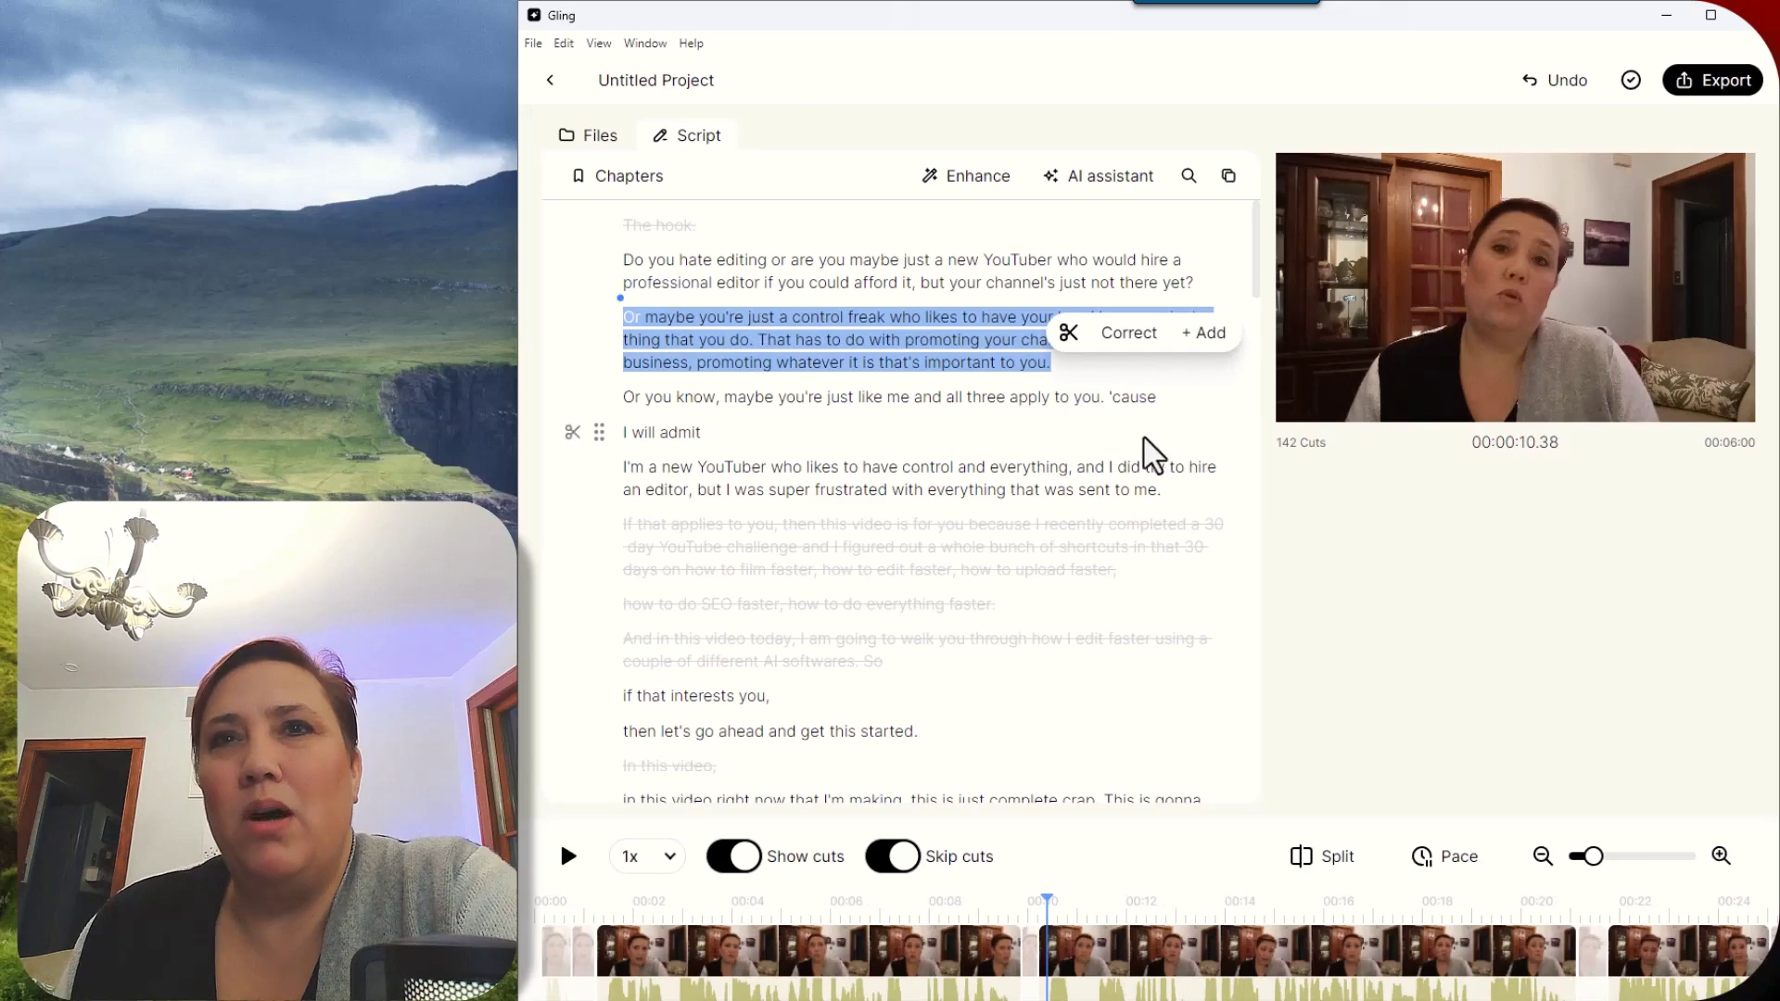
click(1031, 365)
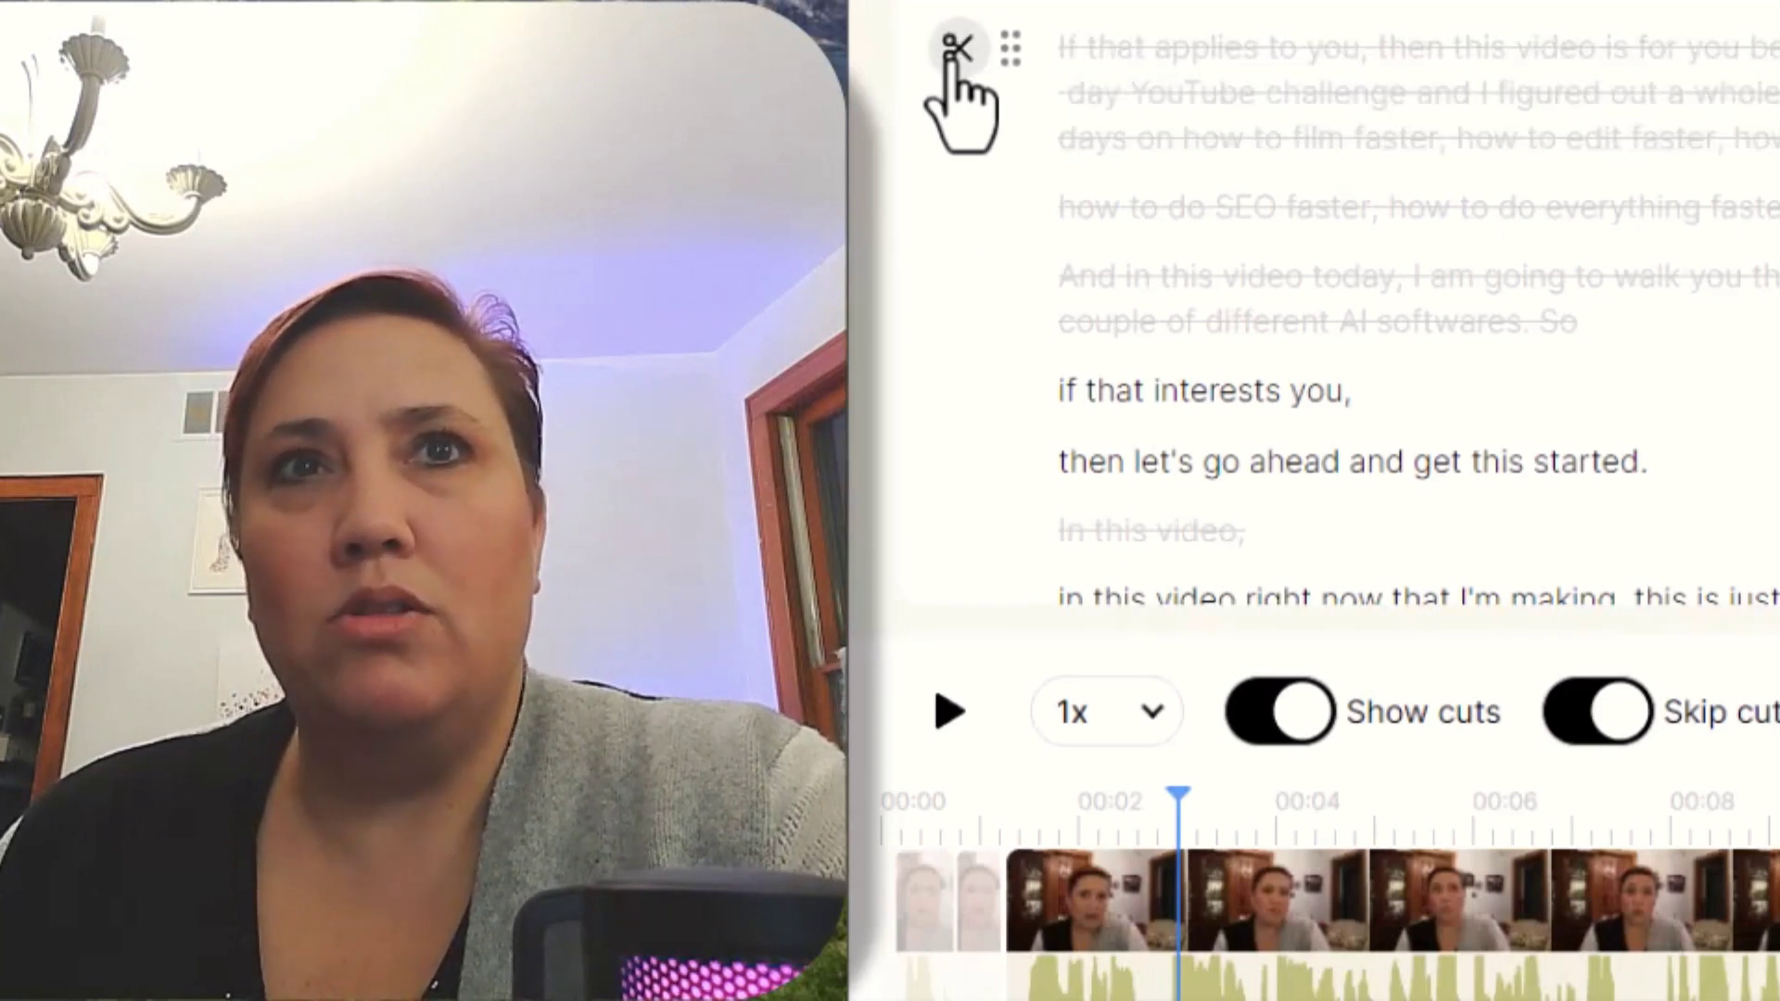
Restore the cut 'If that applies to you' paragraph
click(955, 51)
click(955, 51)
click(955, 51)
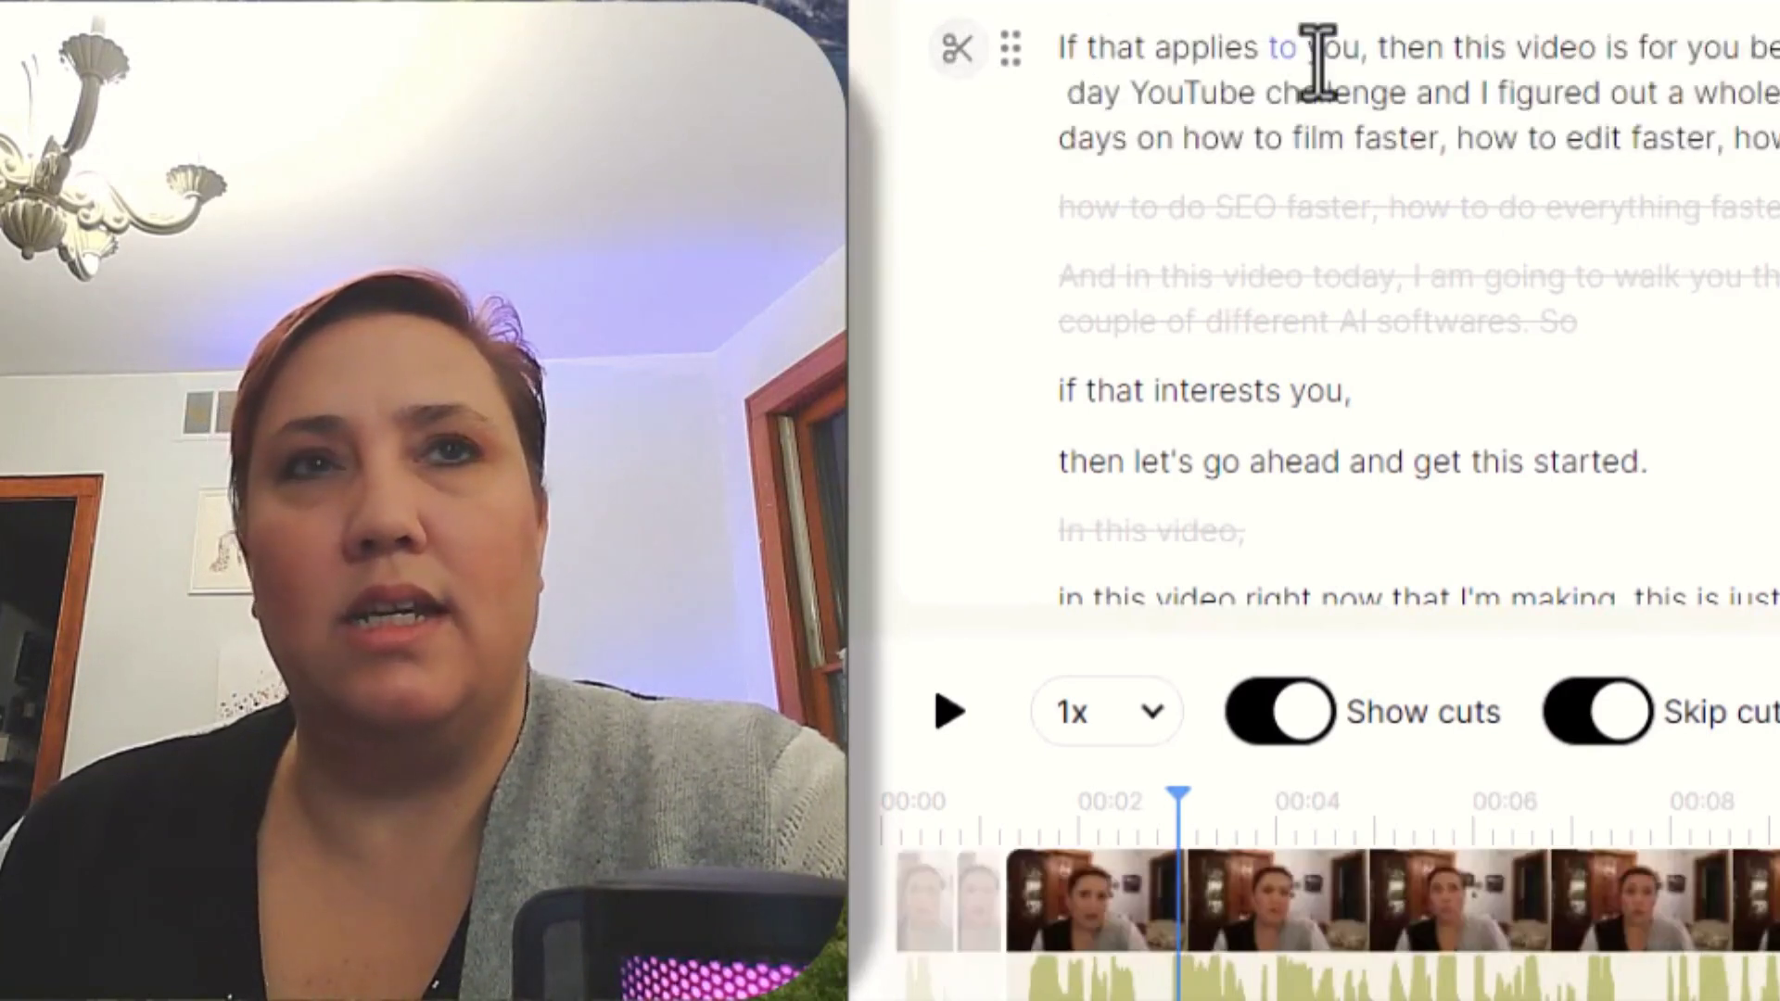
scroll(1318, 57, down, 10)
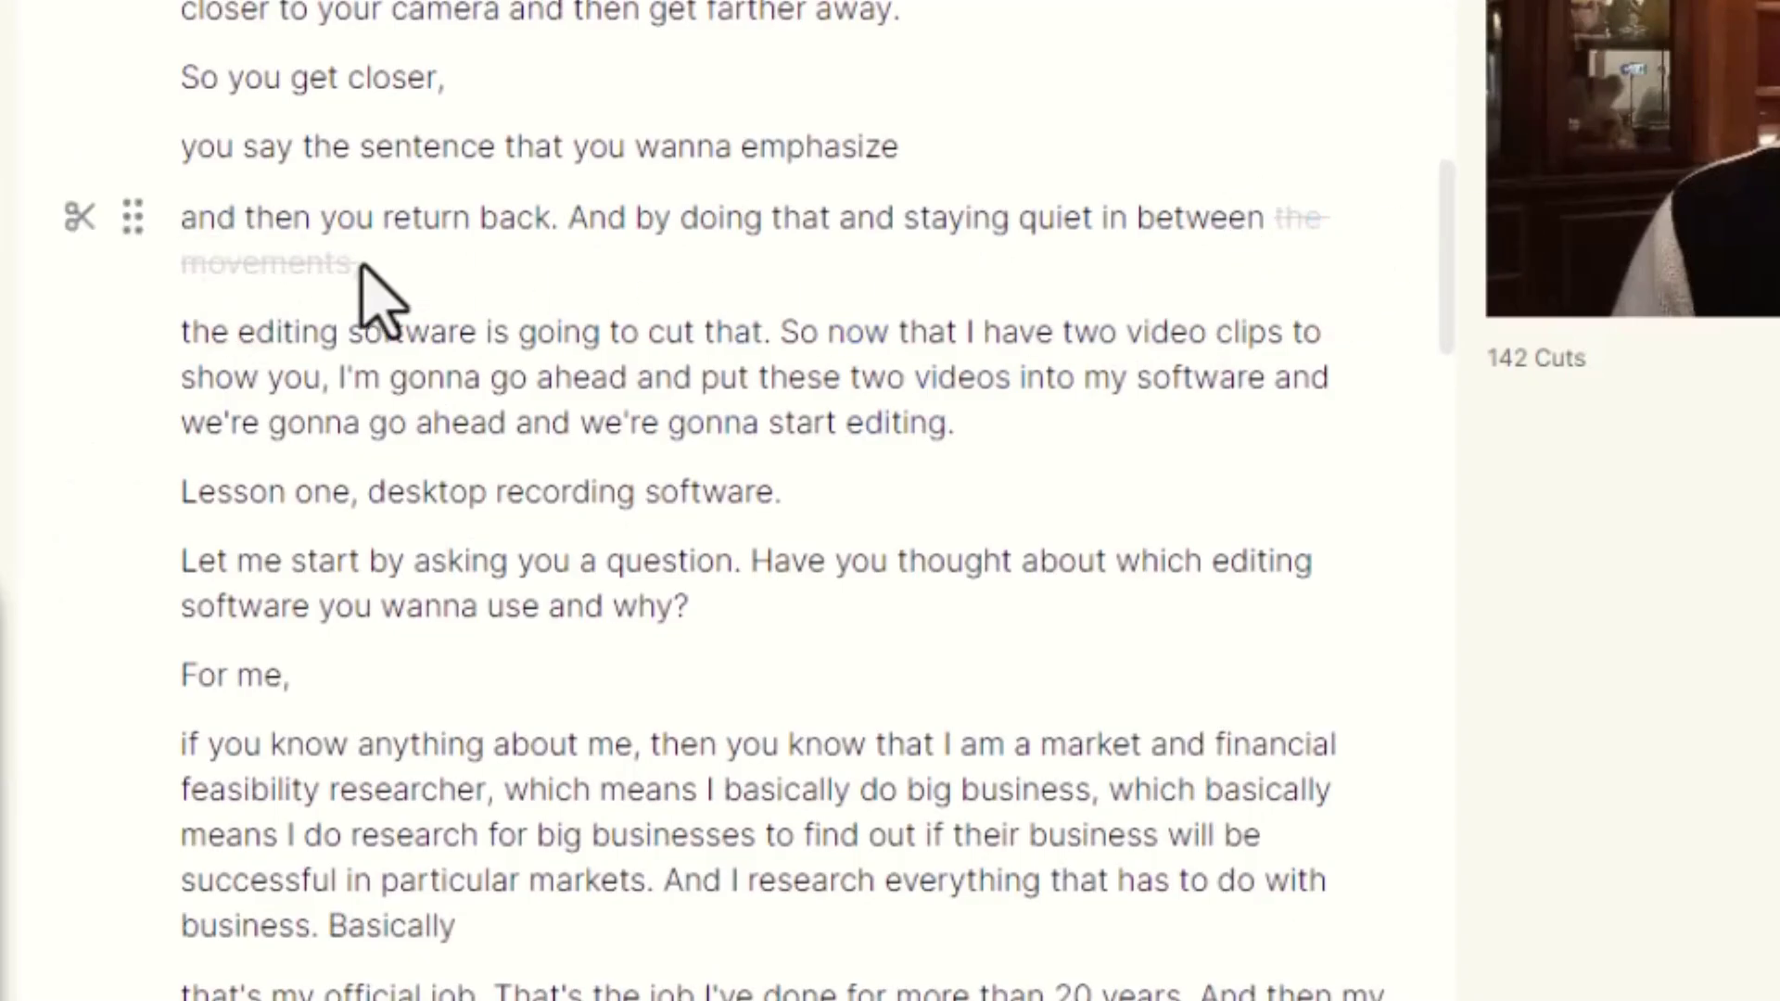
Cut the phrase 'the movements,' from the transcript and return to the top of the script
drag(359, 264, 1267, 217)
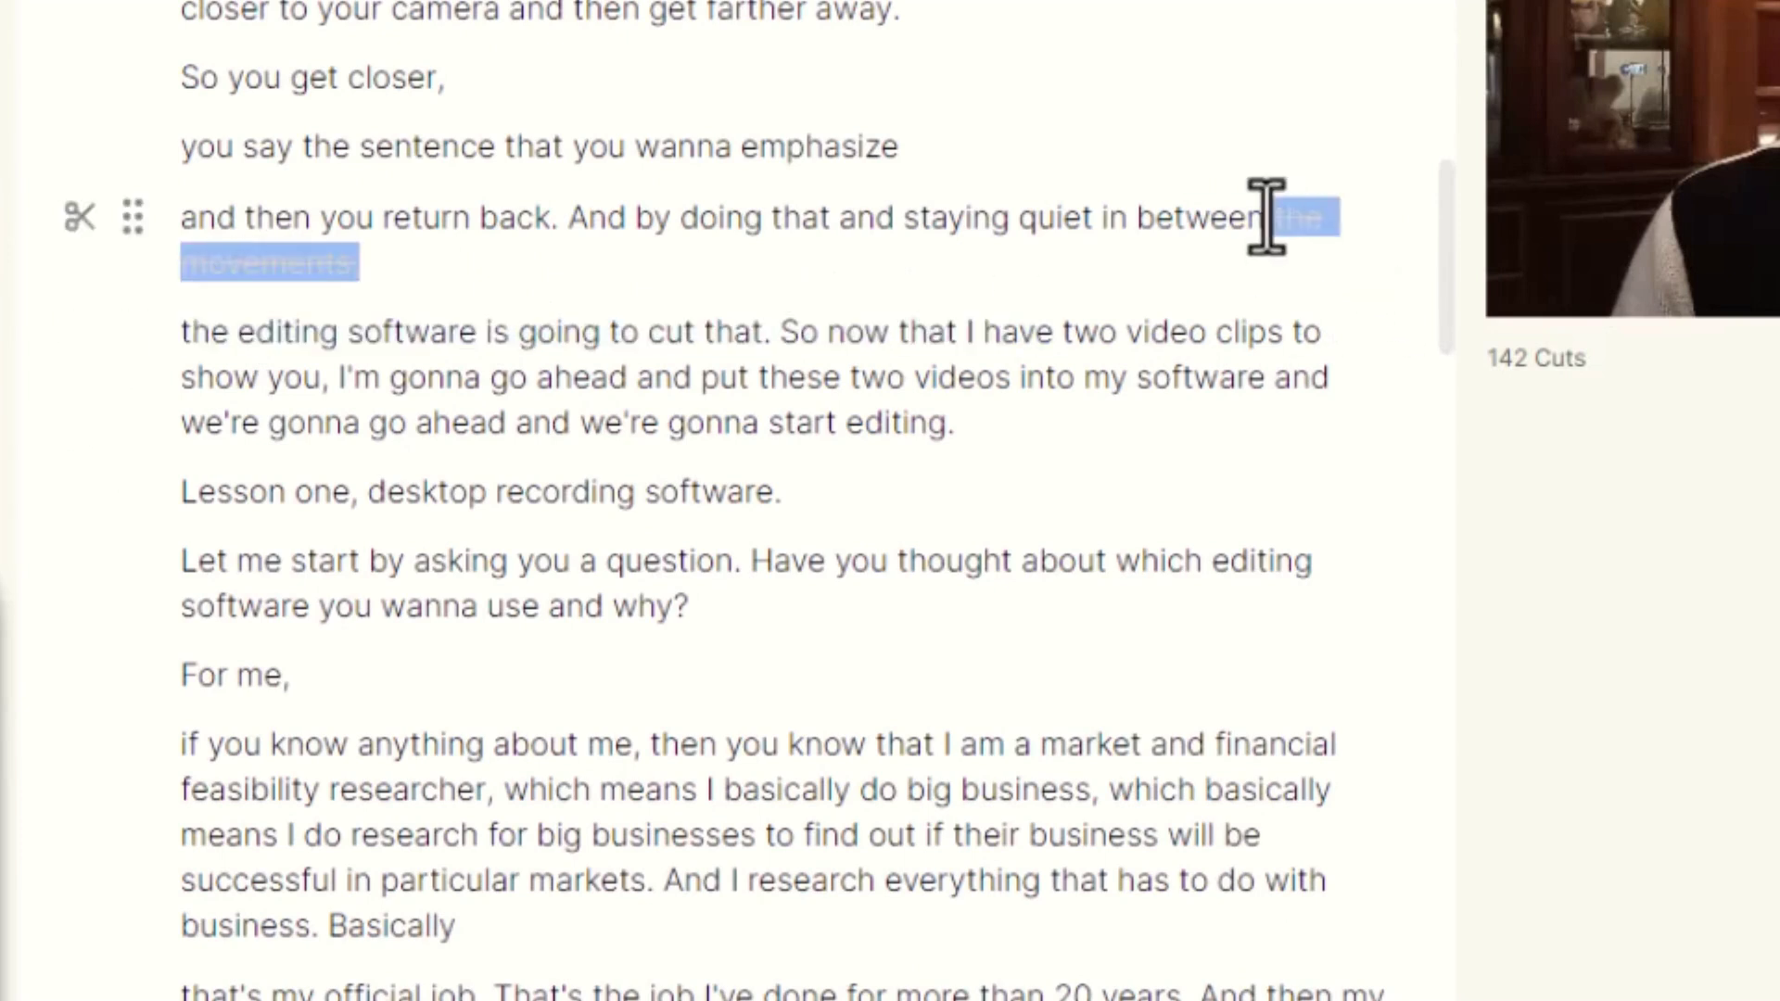
key(ctrl+z)
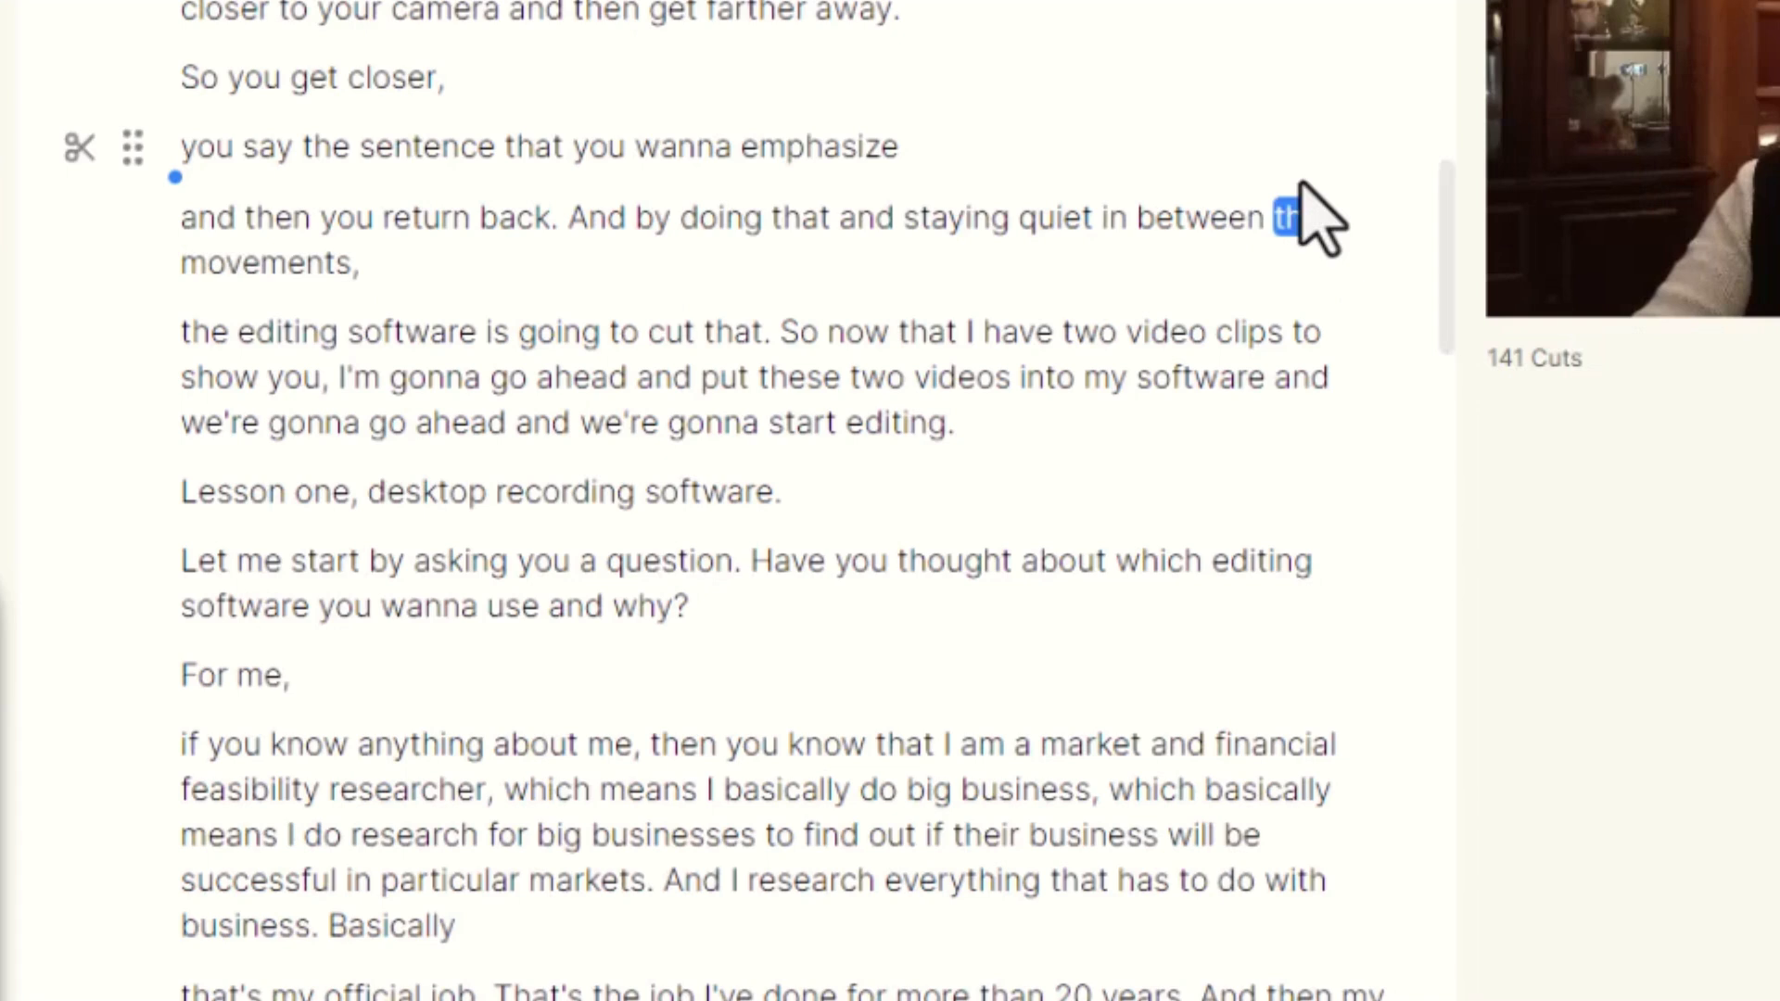
drag(1299, 184, 1279, 219)
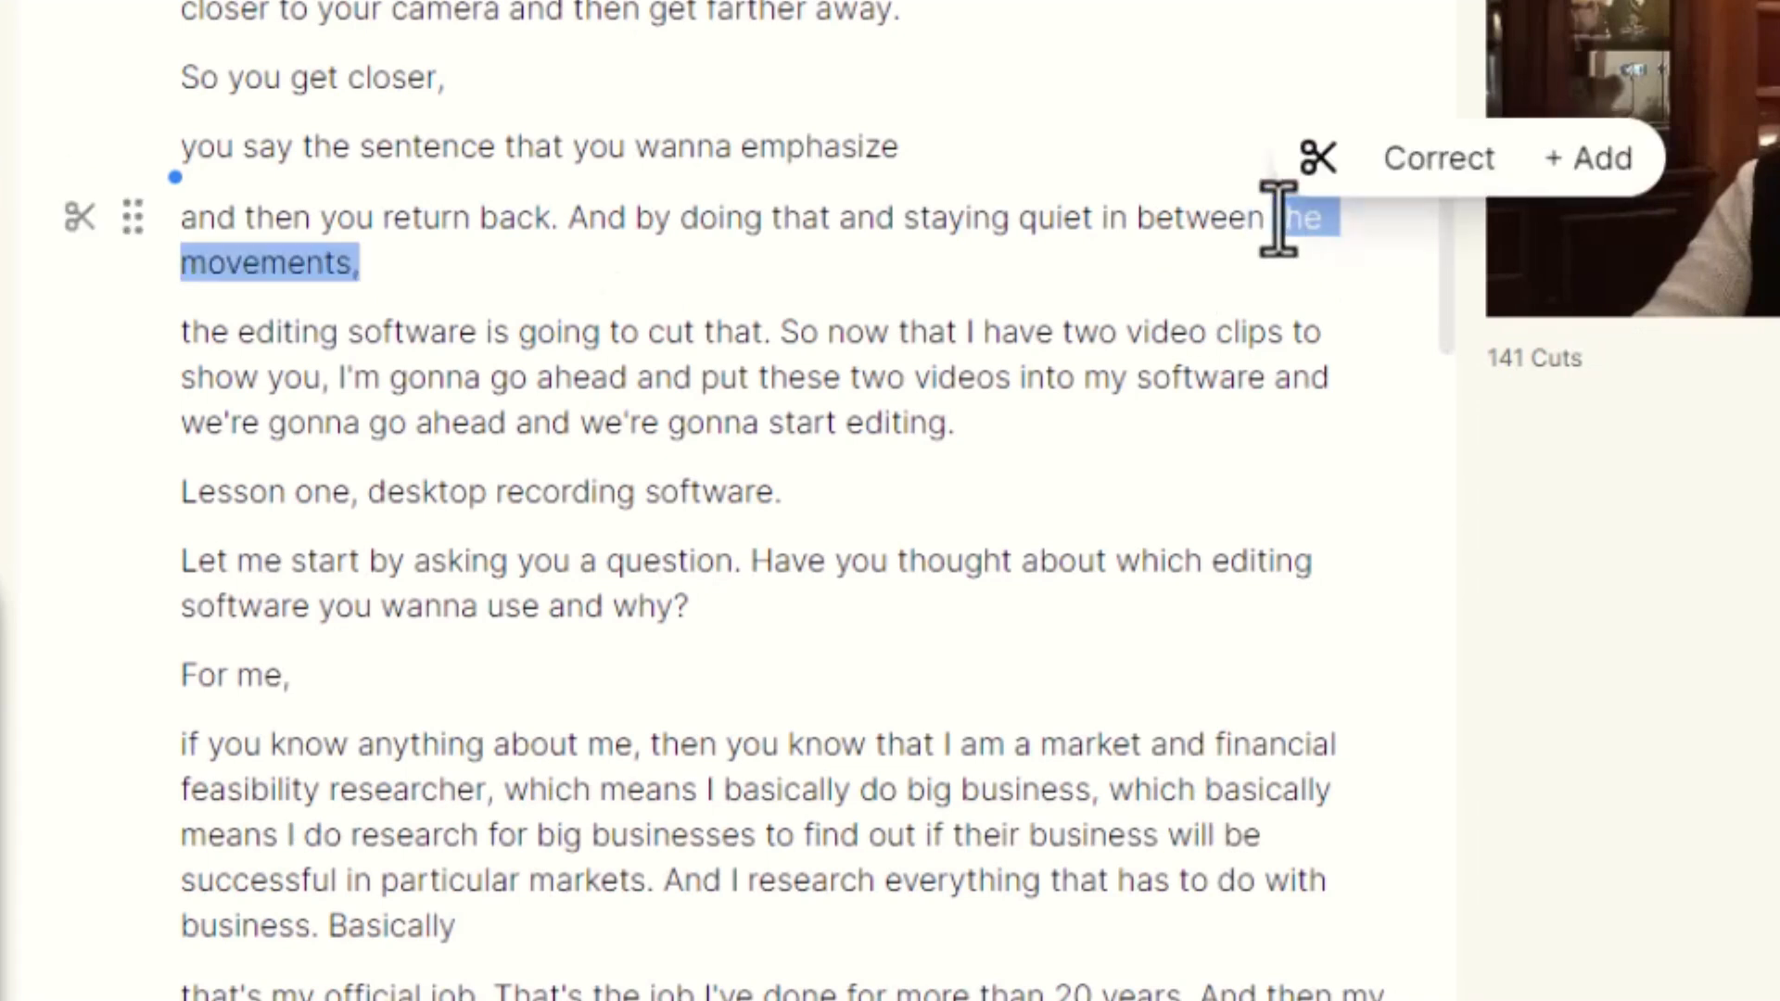
key(BackSpace)
drag(1271, 214, 298, 338)
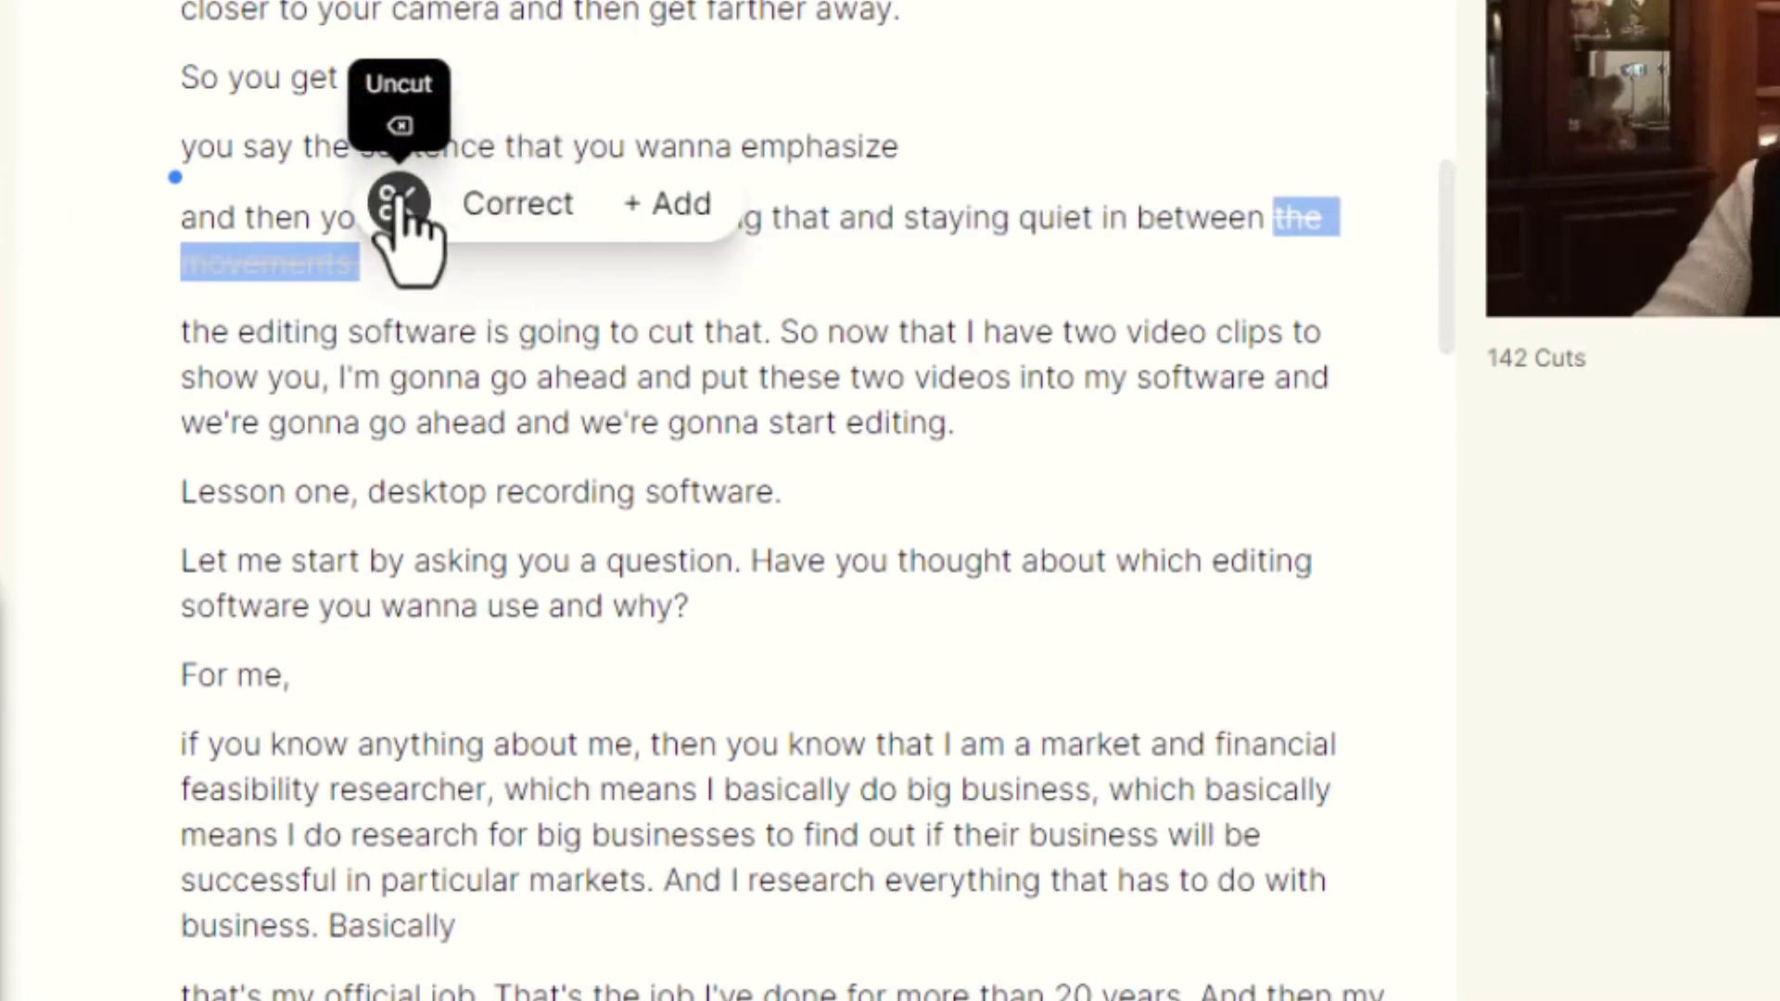
scroll(626, 409, up, 15)
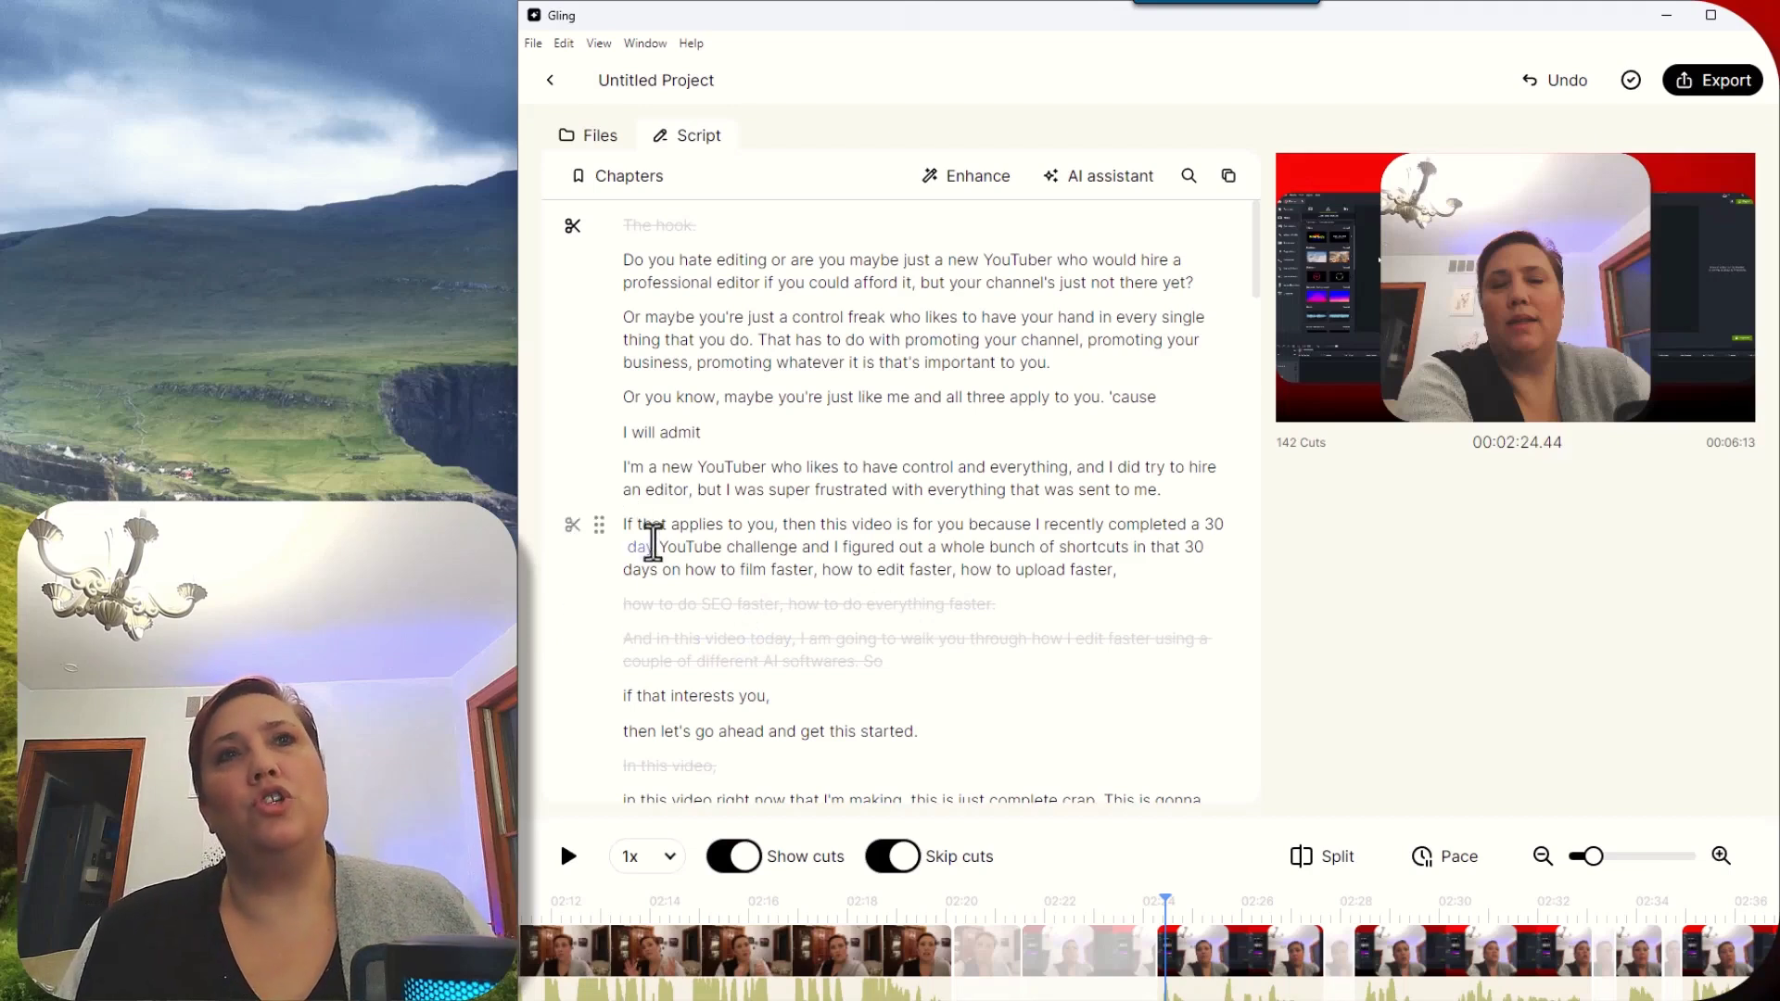
Restore the 'how to do SEO faster' line and play back the edited opening
click(639, 569)
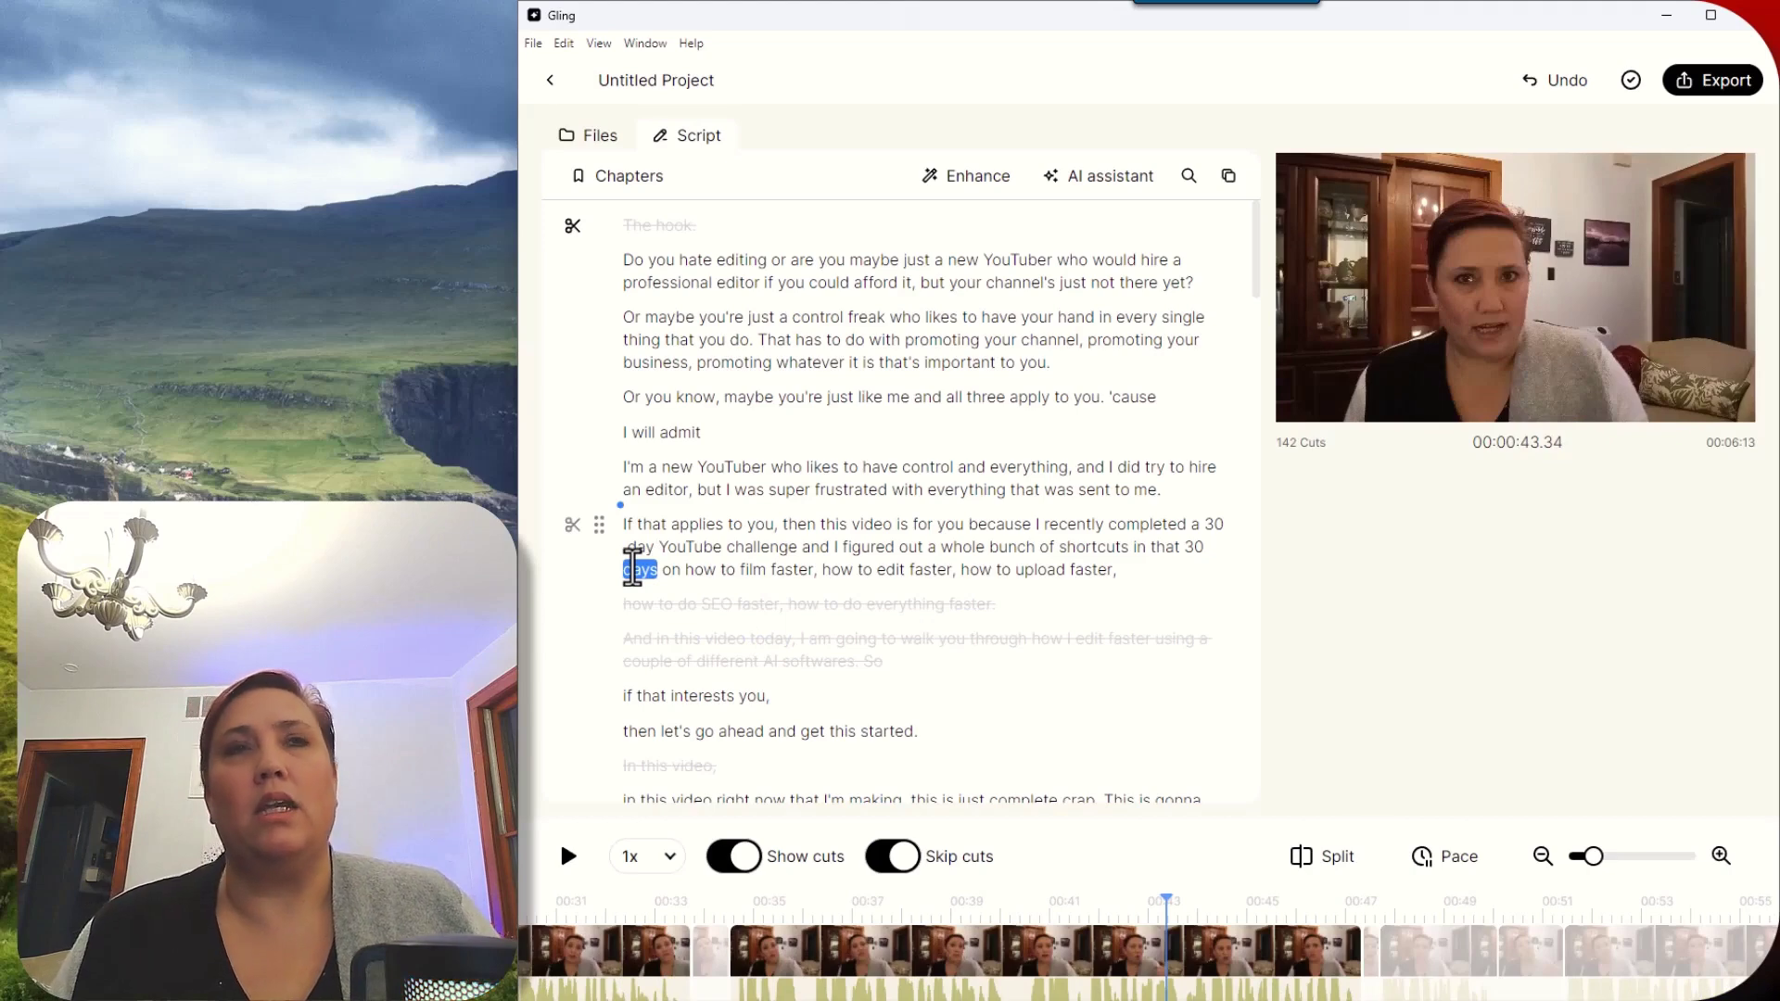
scroll(1045, 481, down, 1)
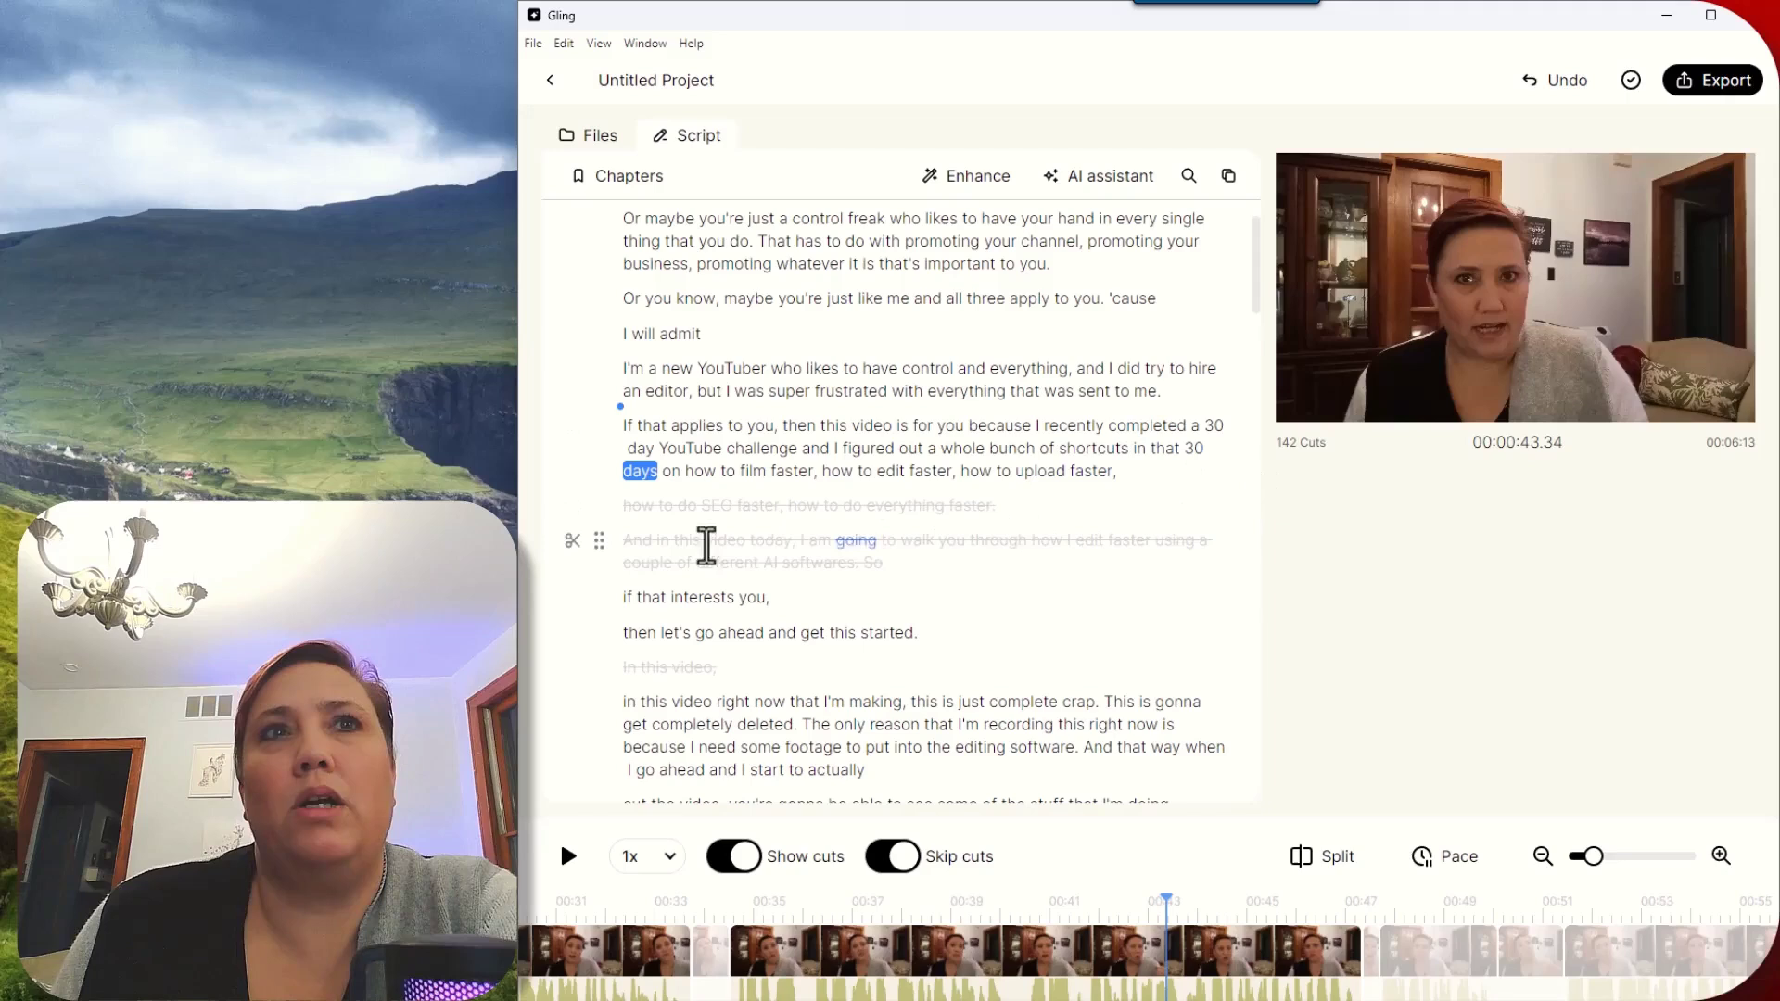
click(572, 505)
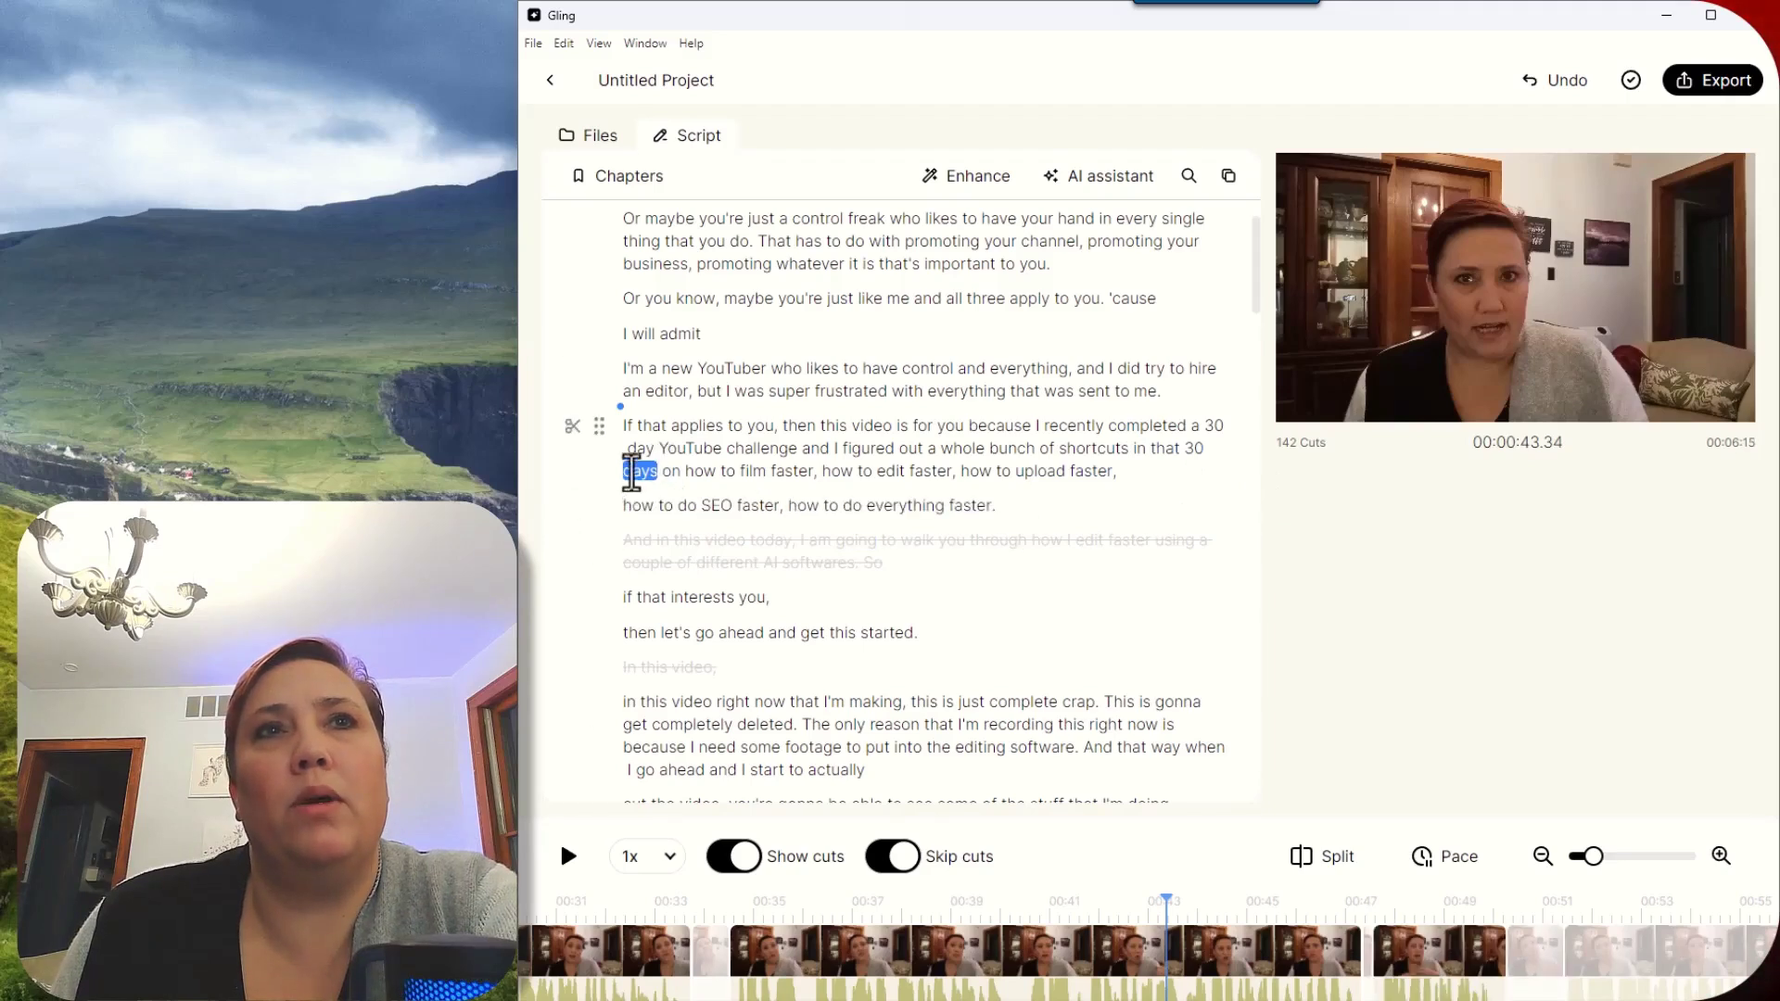
click(565, 856)
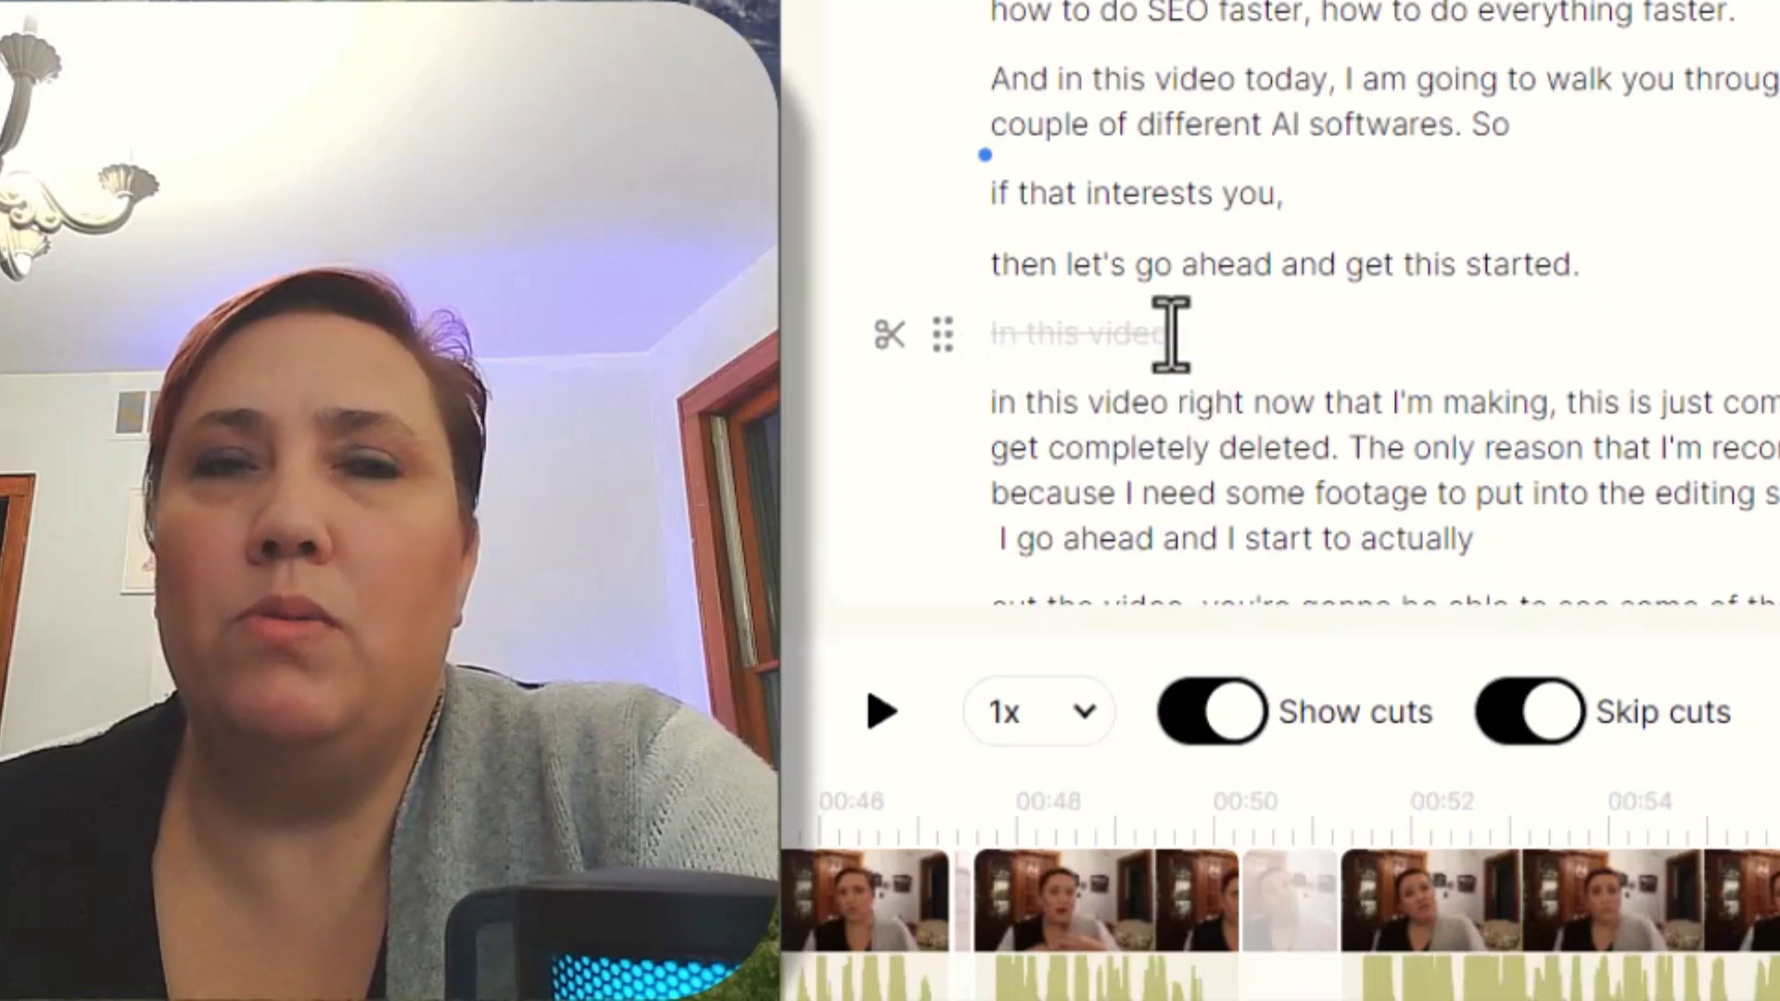
Leave the 'In this video,' line cut and bring up the Enhance options for the New Years Resolution project
click(881, 345)
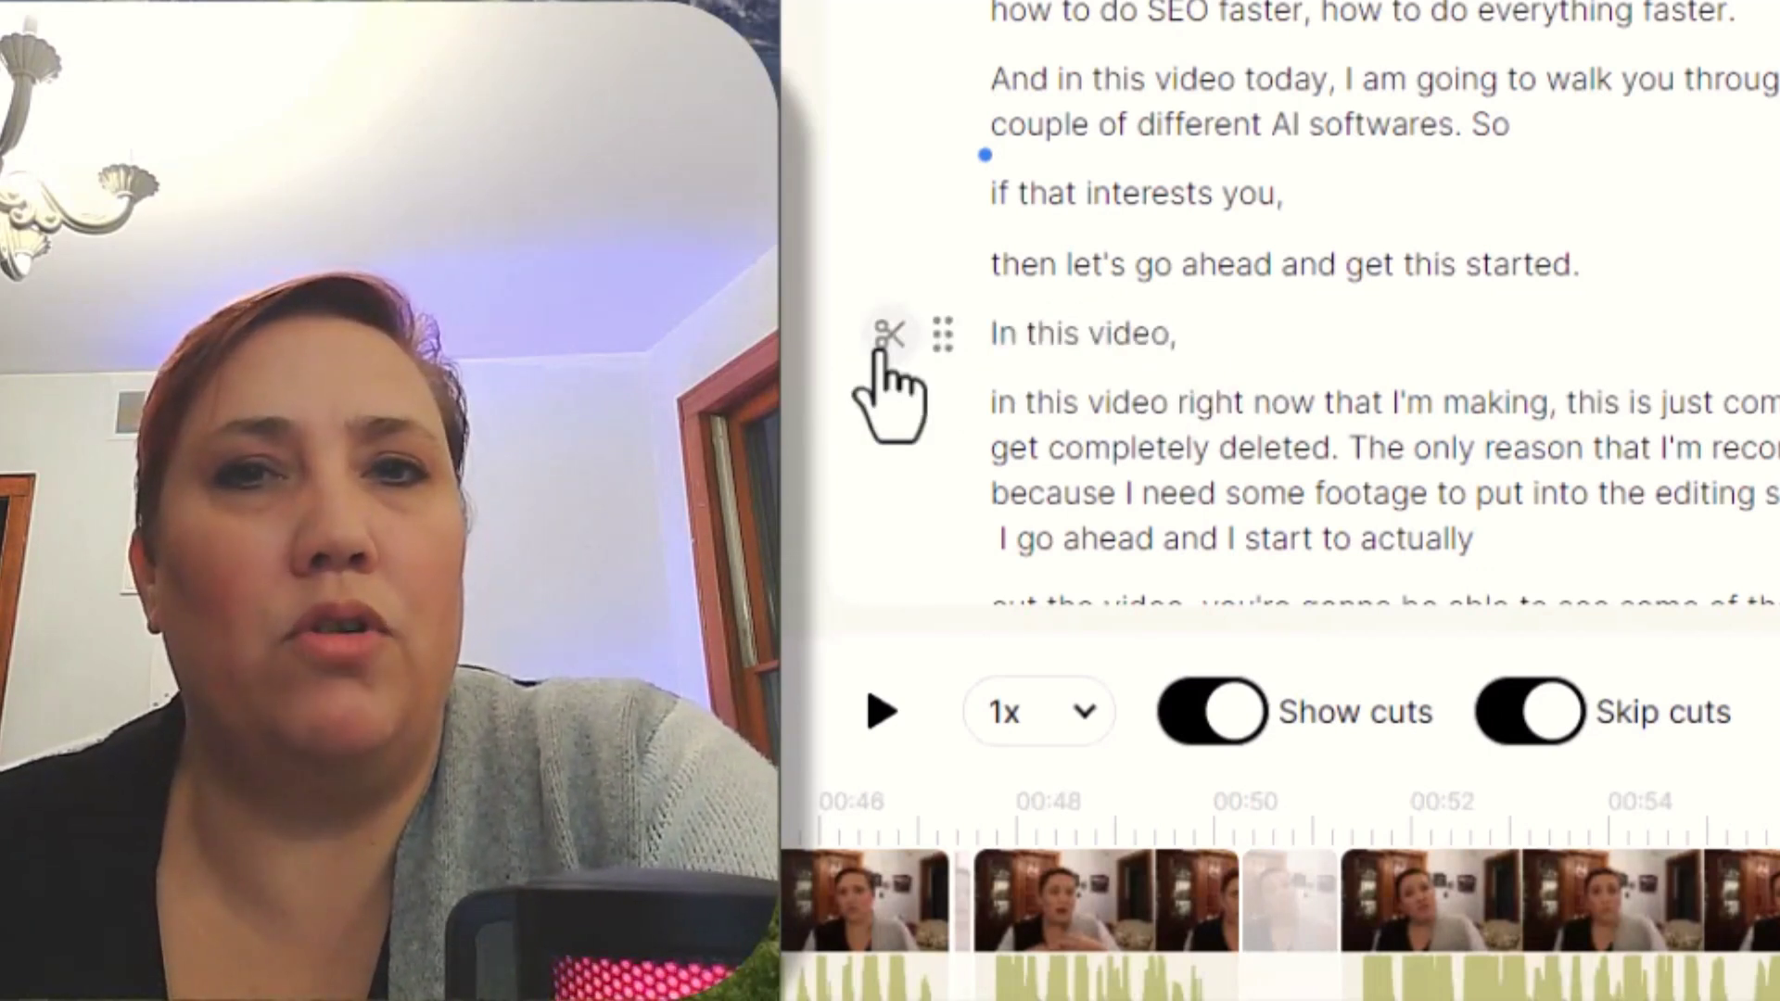
click(880, 347)
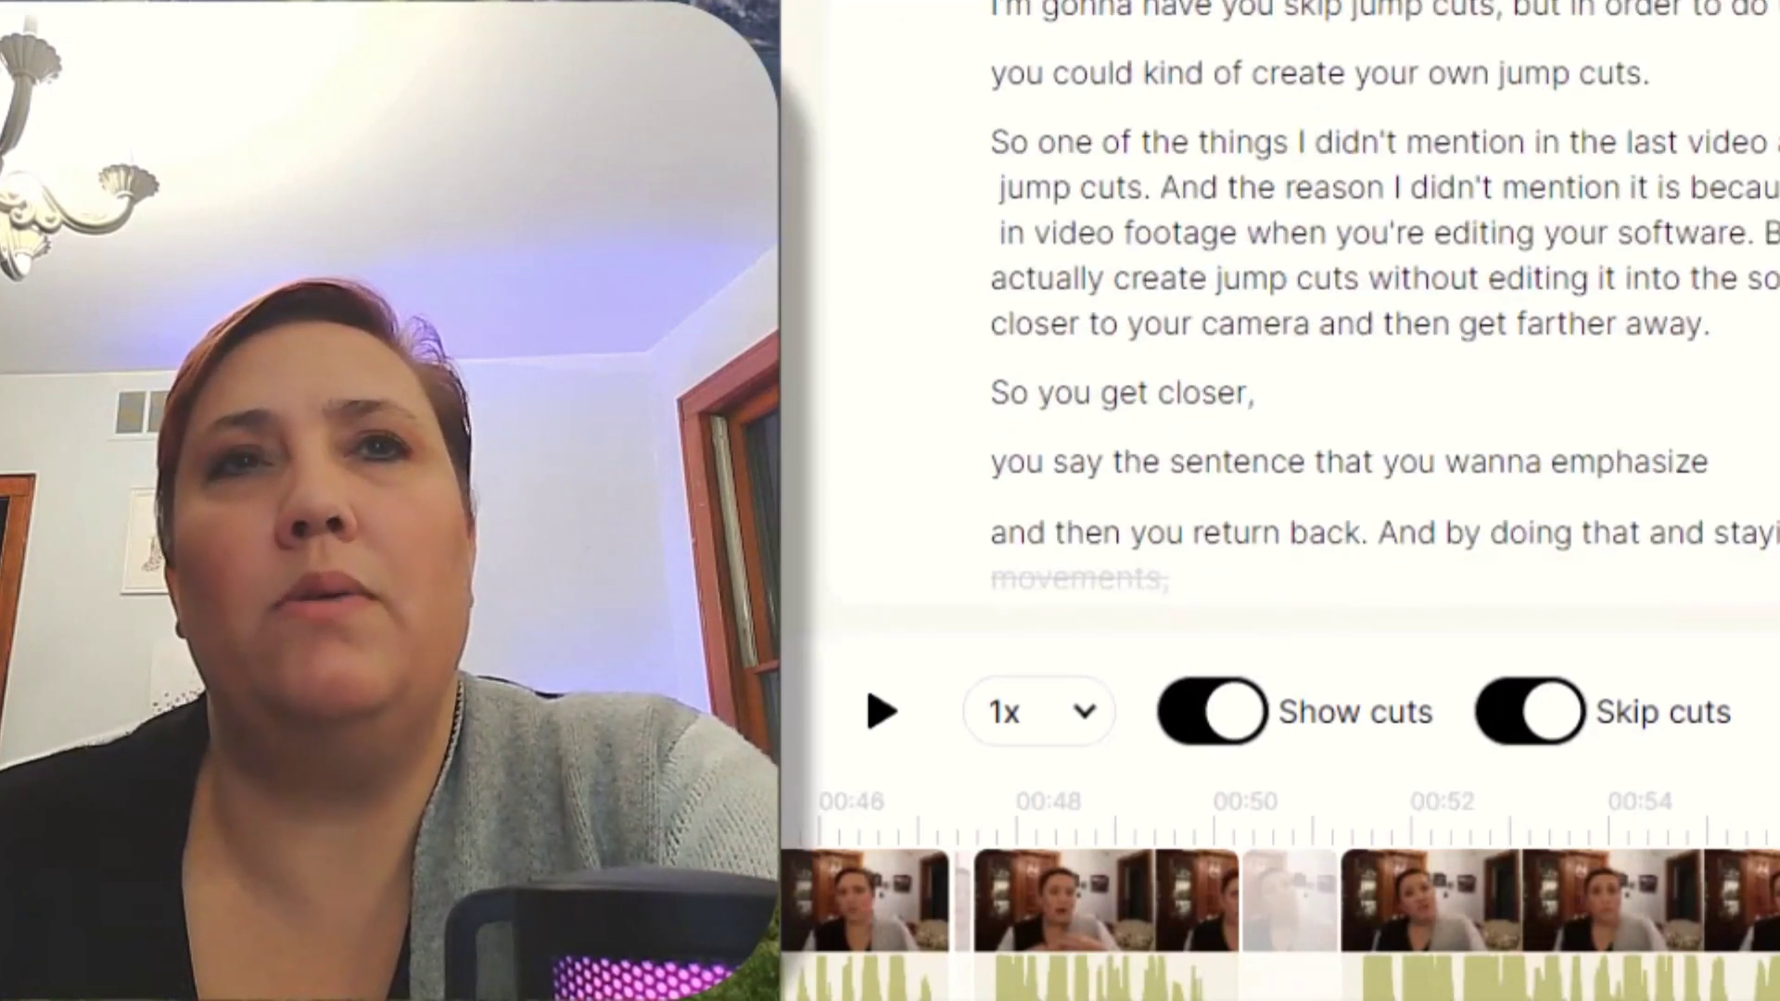
scroll(1283, 33, down, 4)
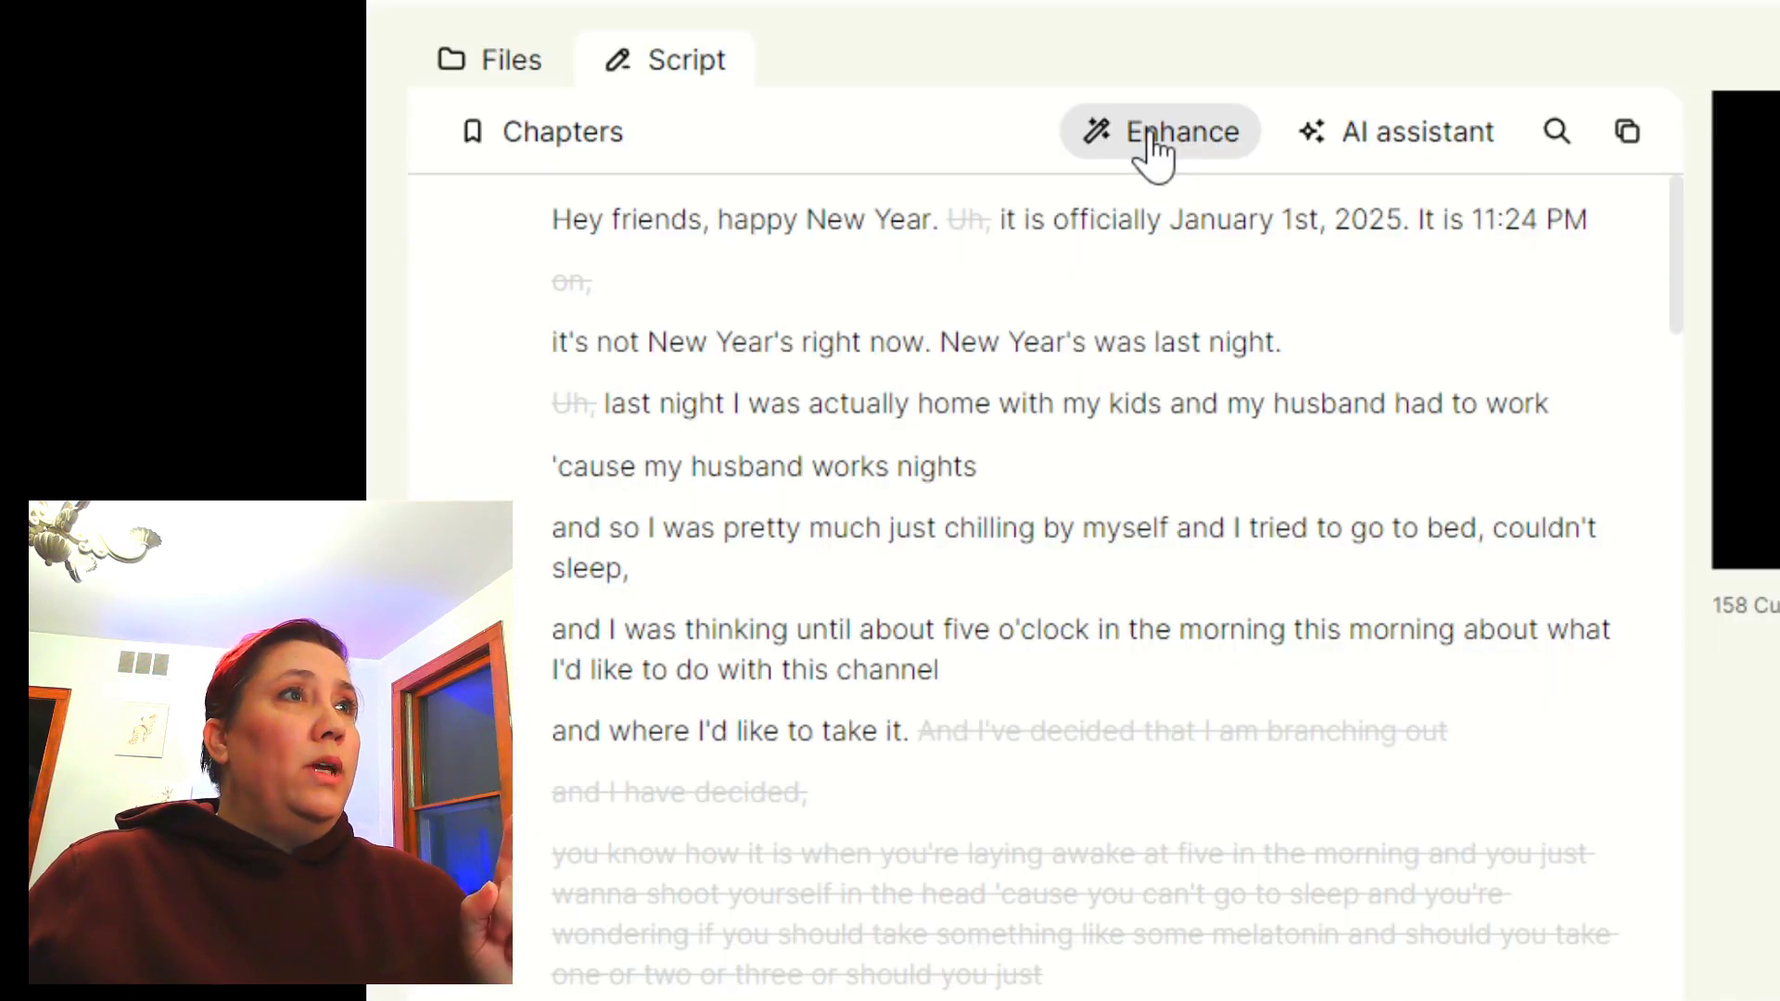
click(702, 153)
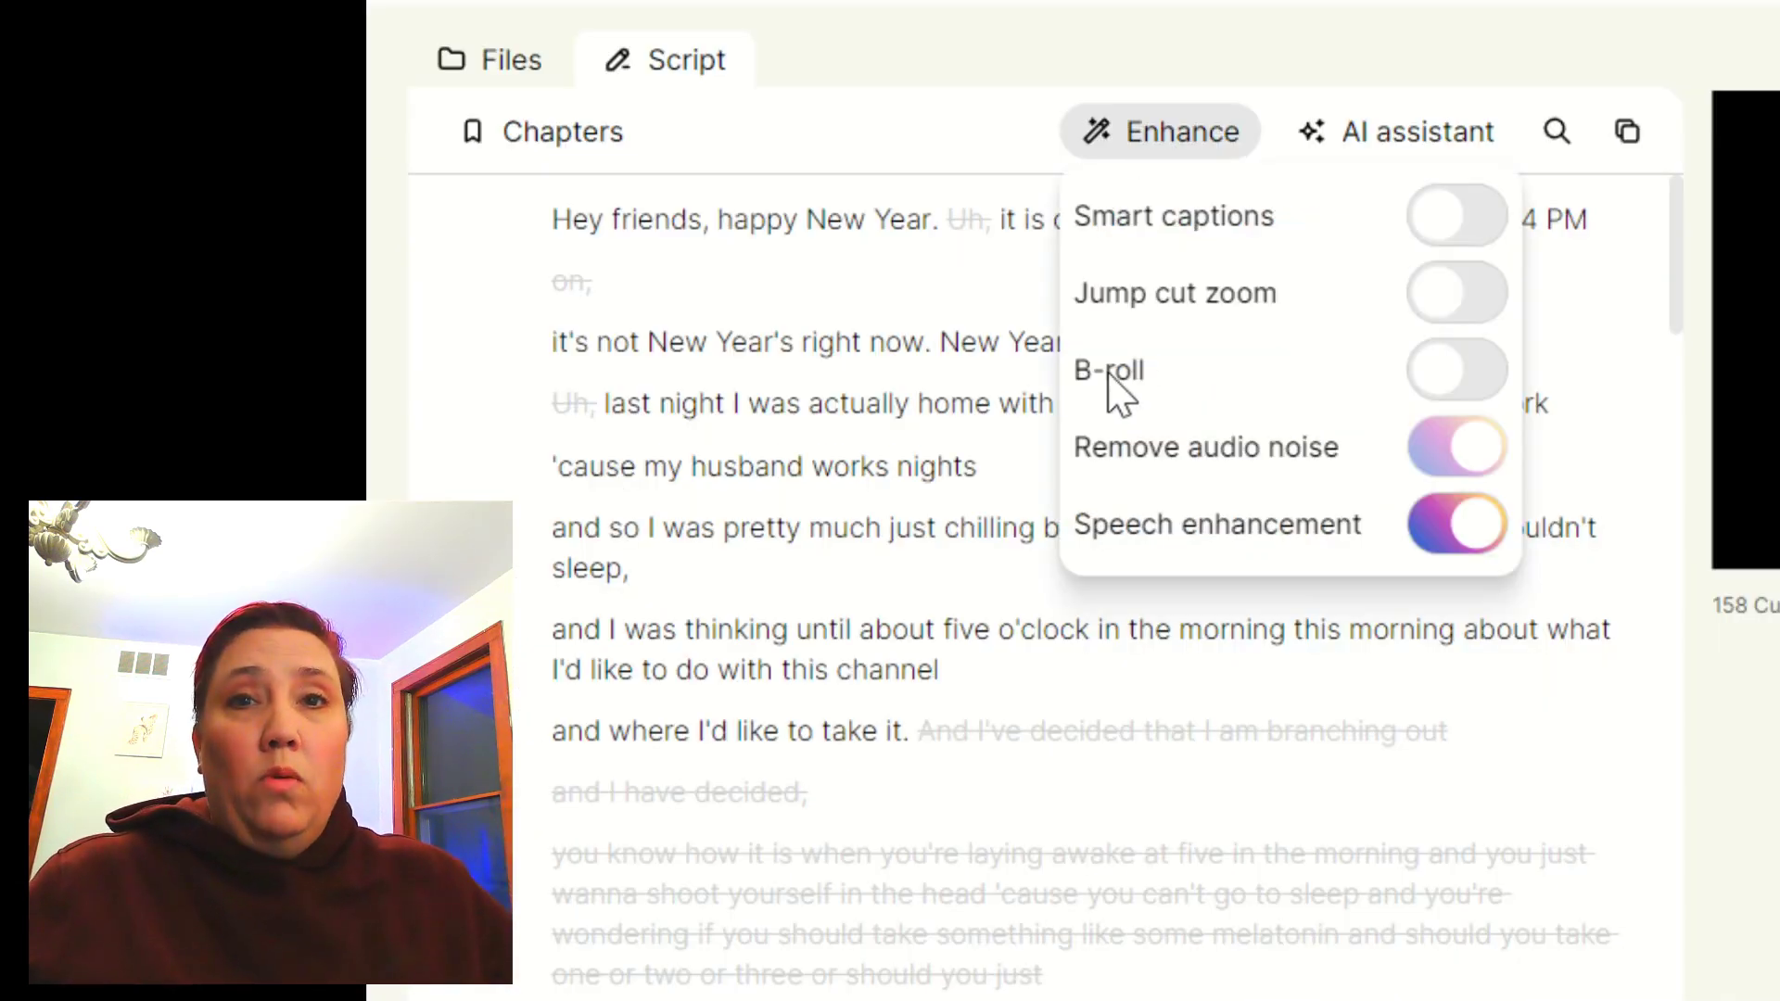
Switch on AI B-roll at Moderate and play from the first B-roll clip at 00:00:13.58
click(1451, 372)
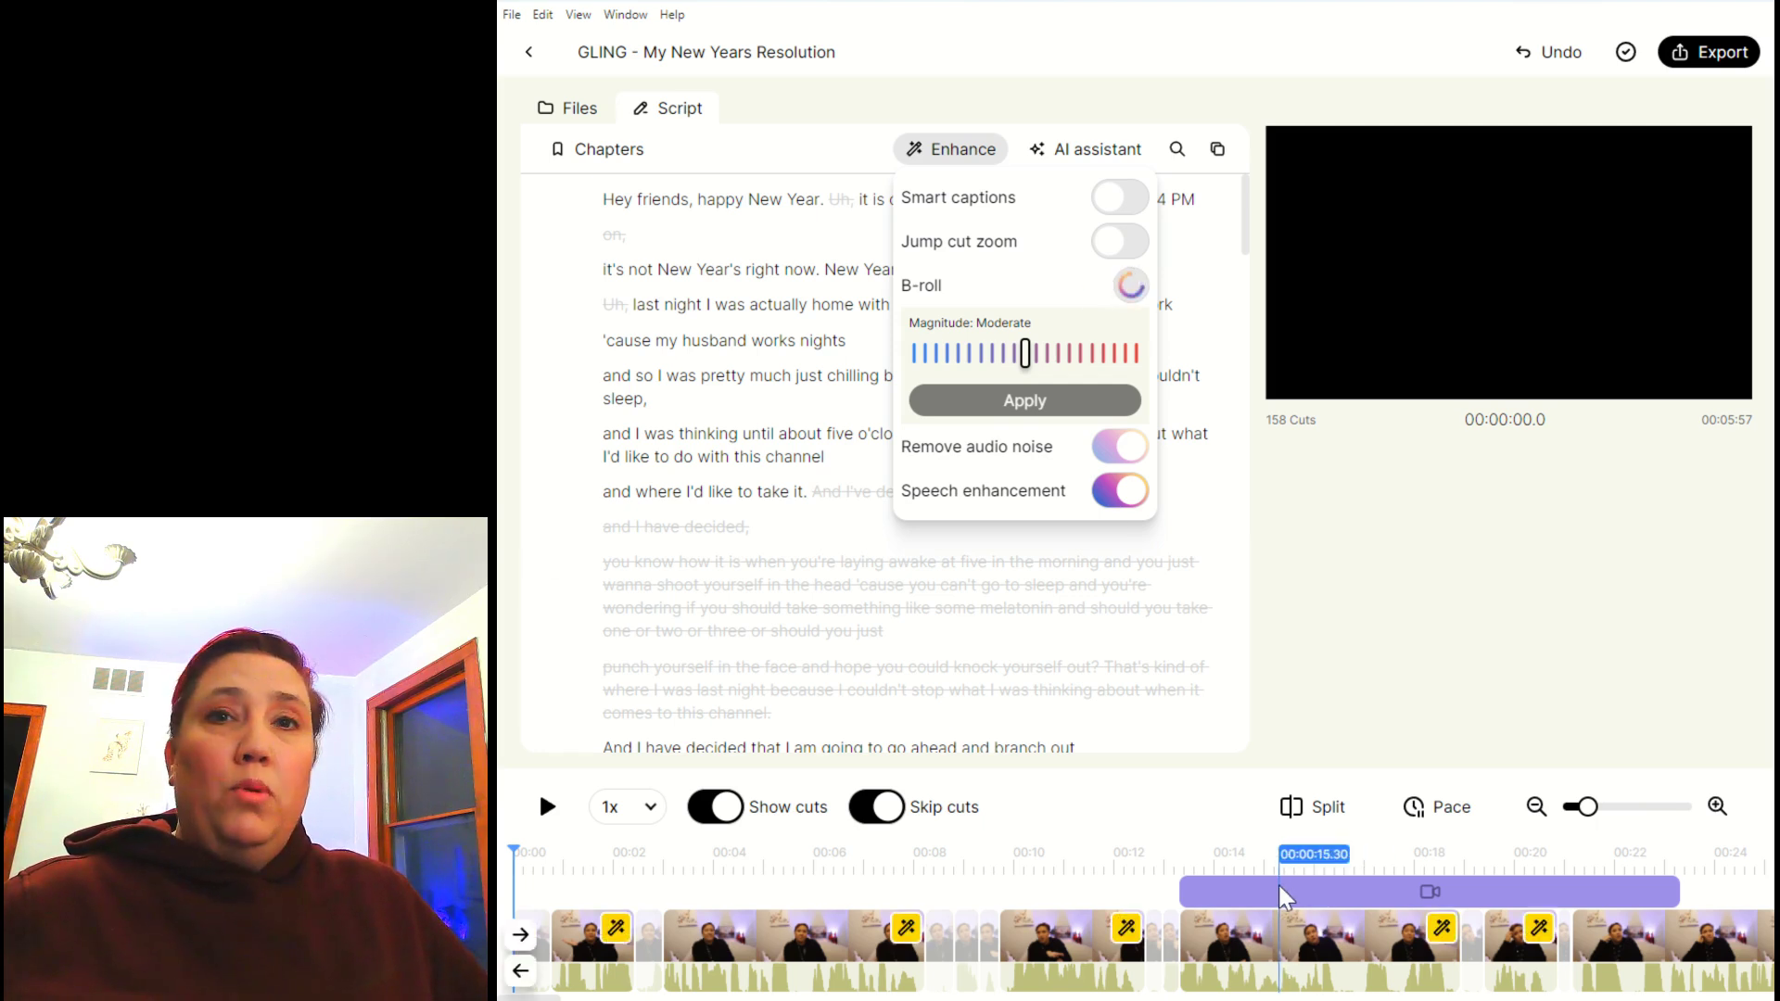
click(1196, 867)
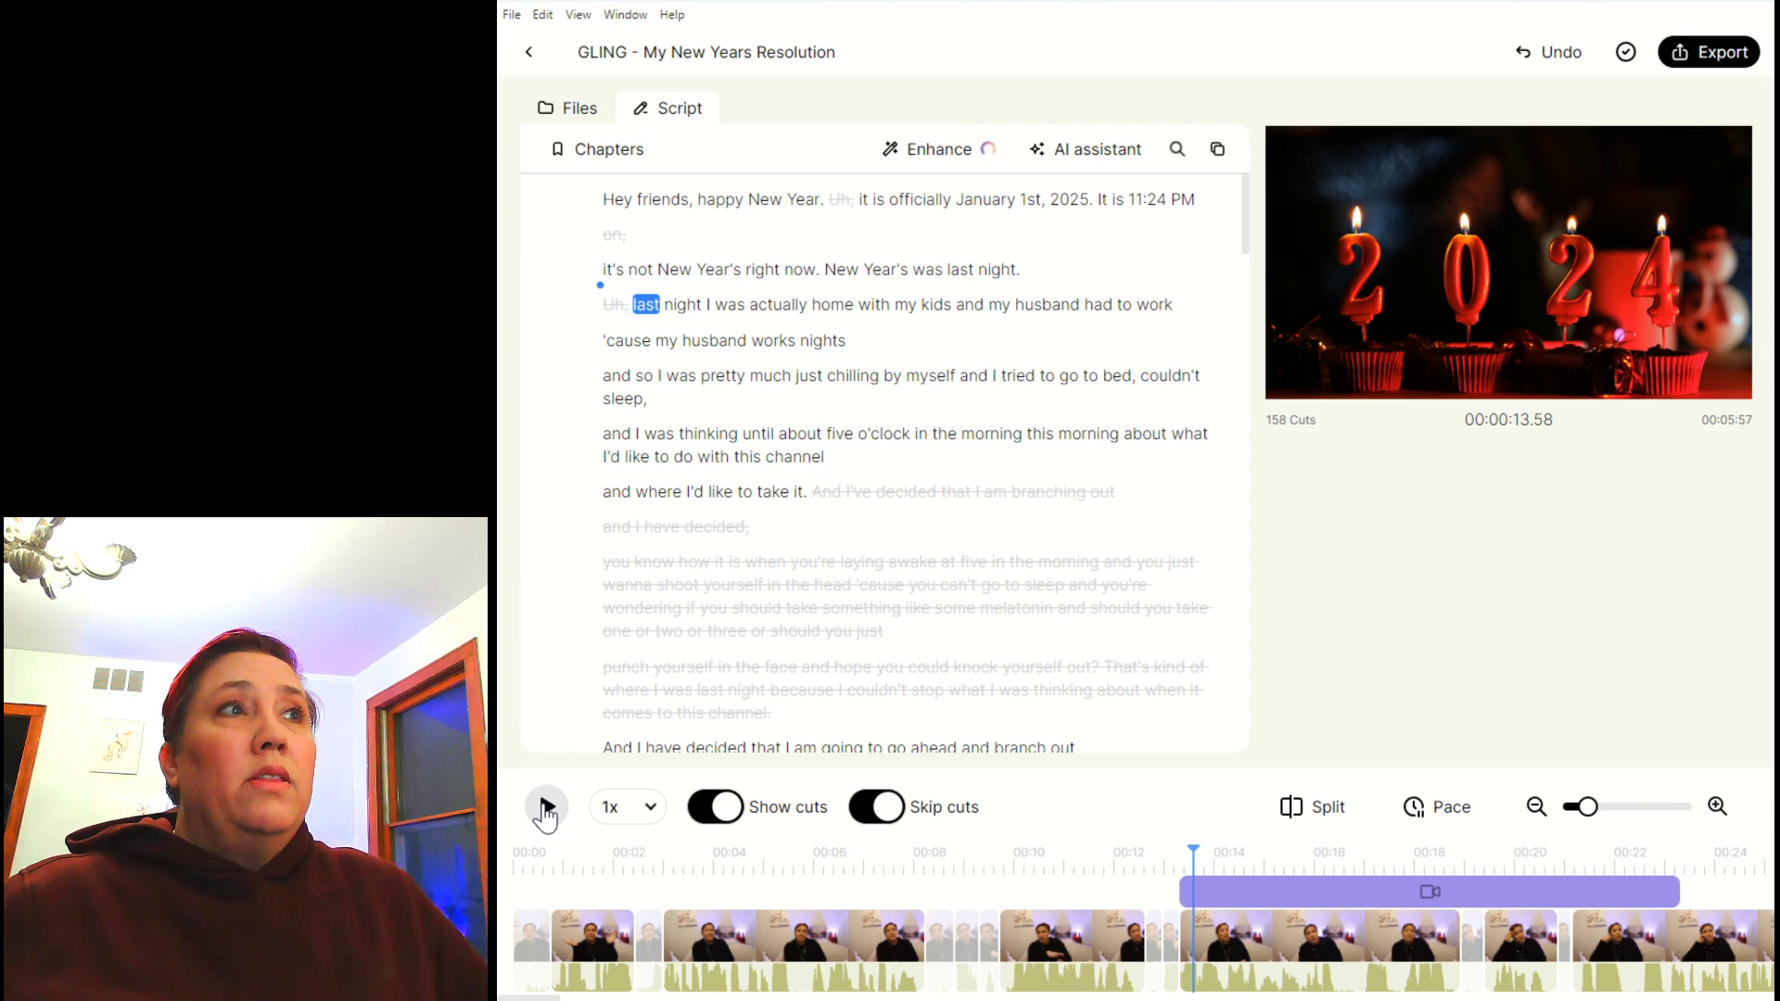
click(547, 806)
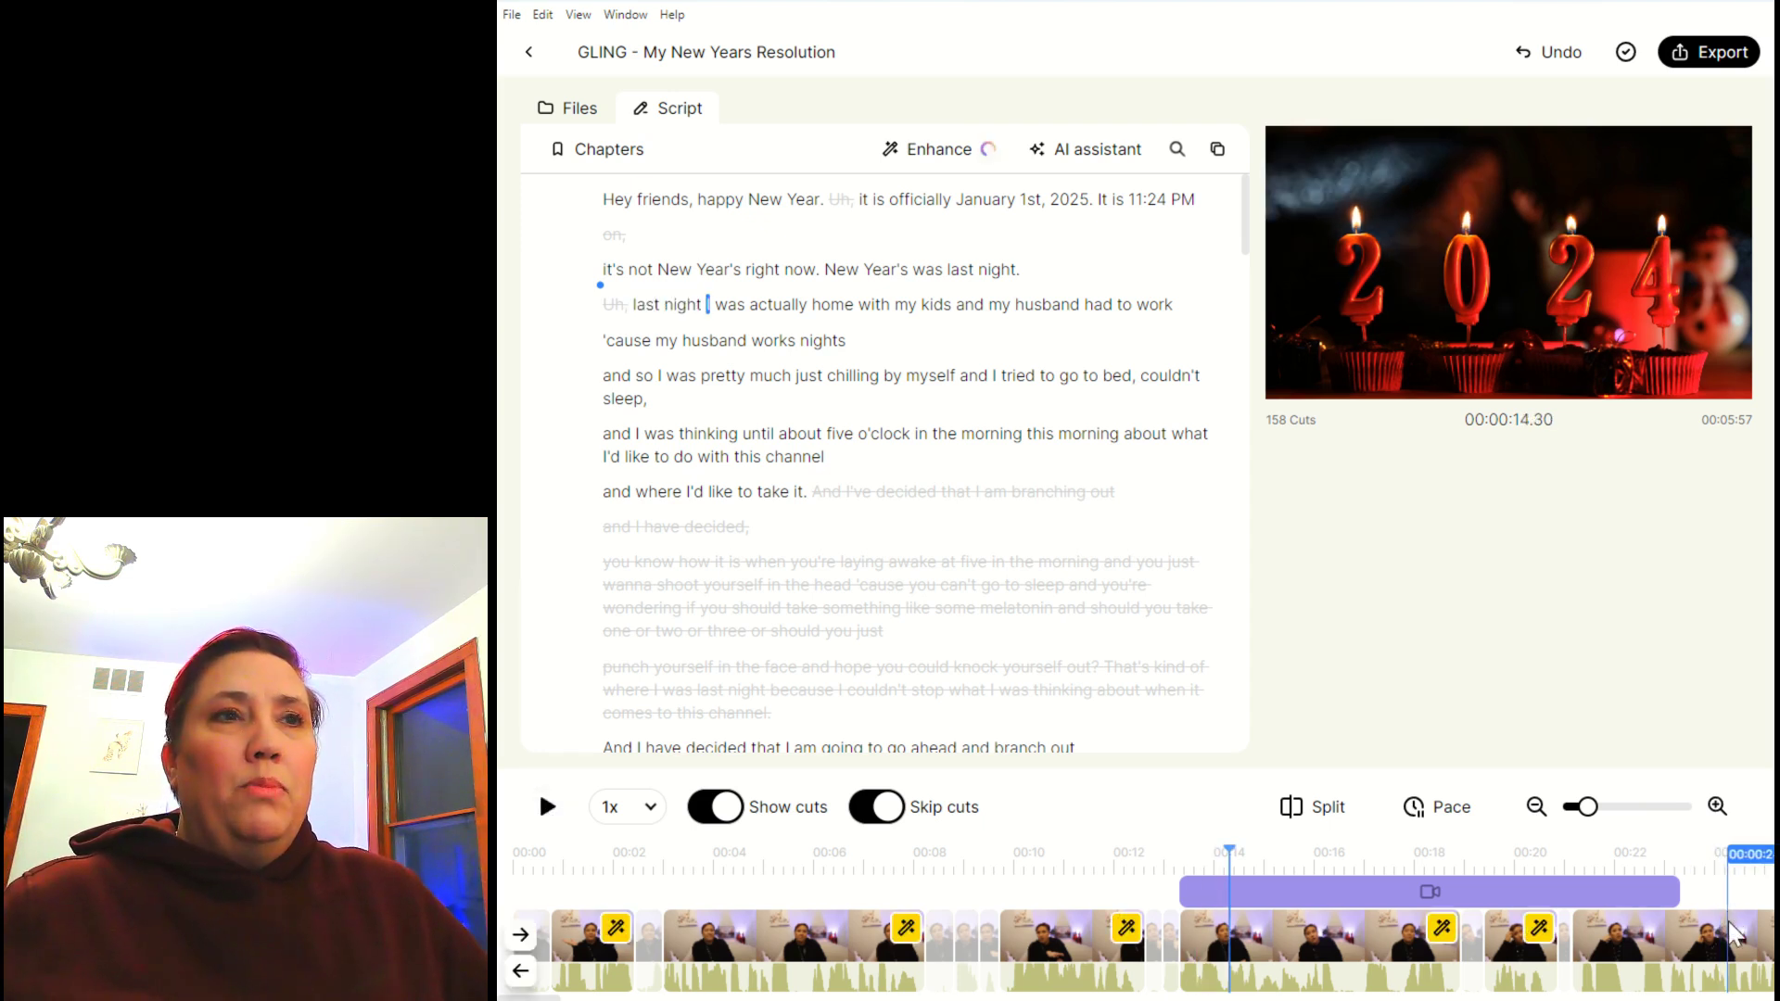
Review the B-roll clips at 00:00:24.19, 00:00:32.78 and 00:02:37.53
click(1727, 871)
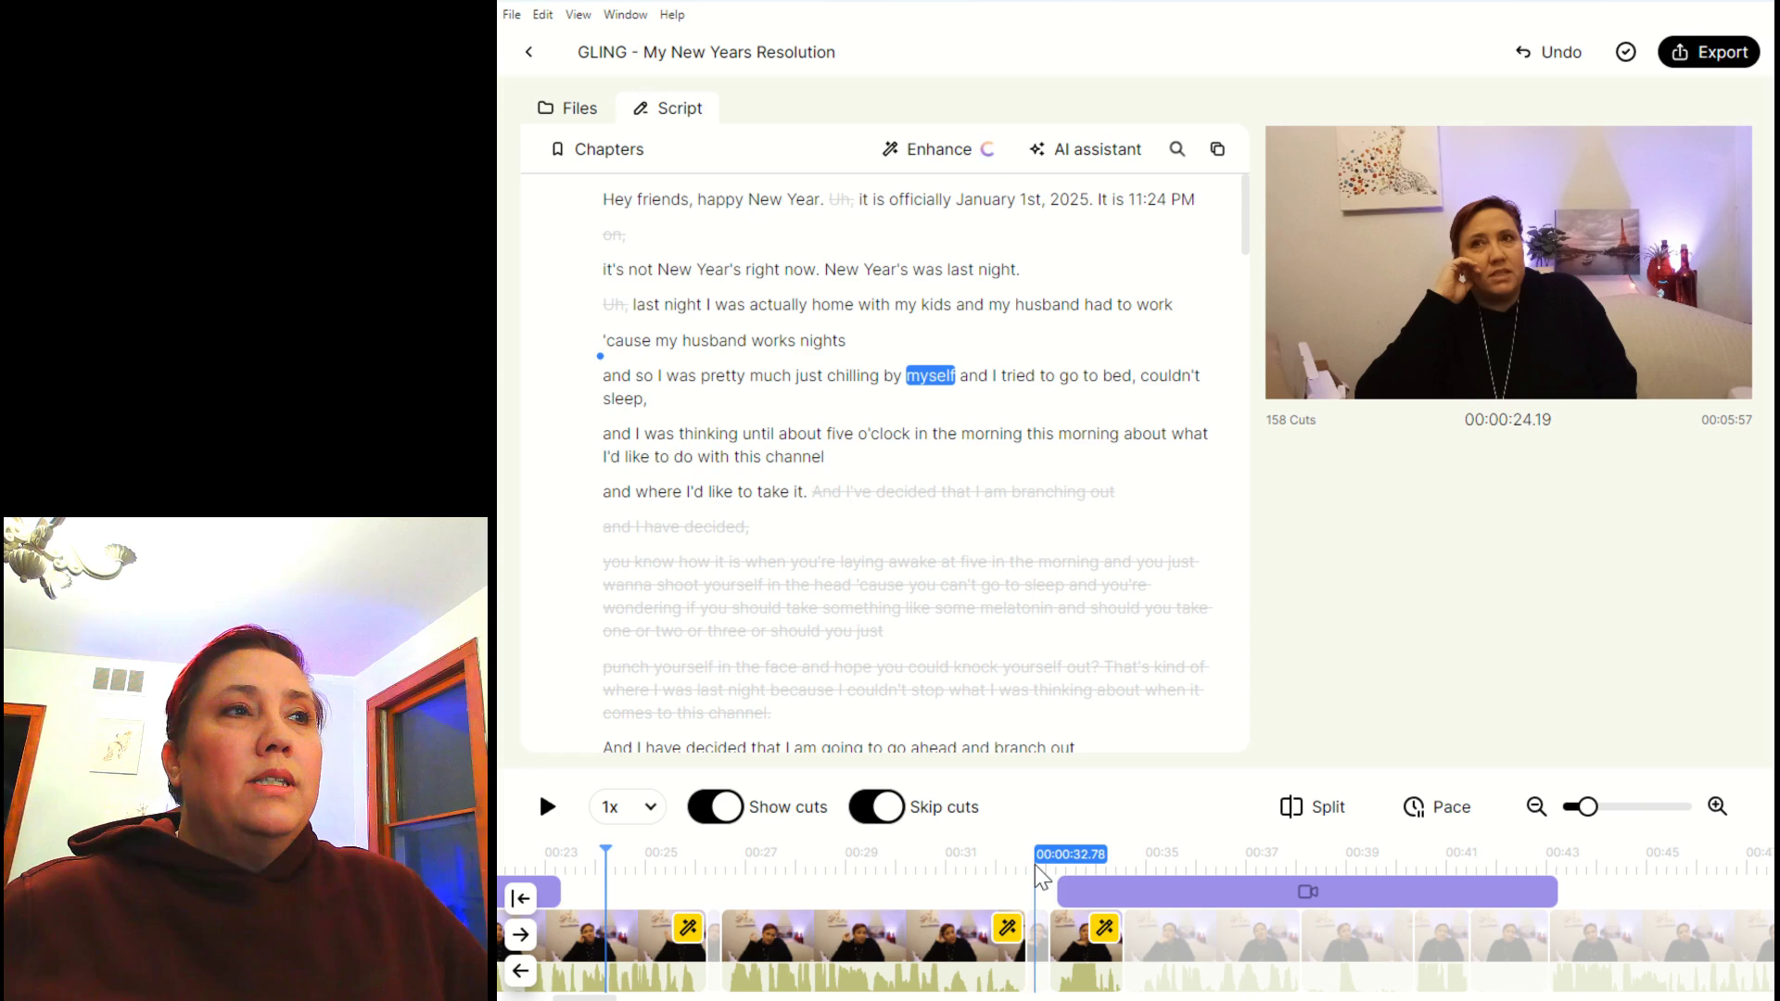
click(1041, 875)
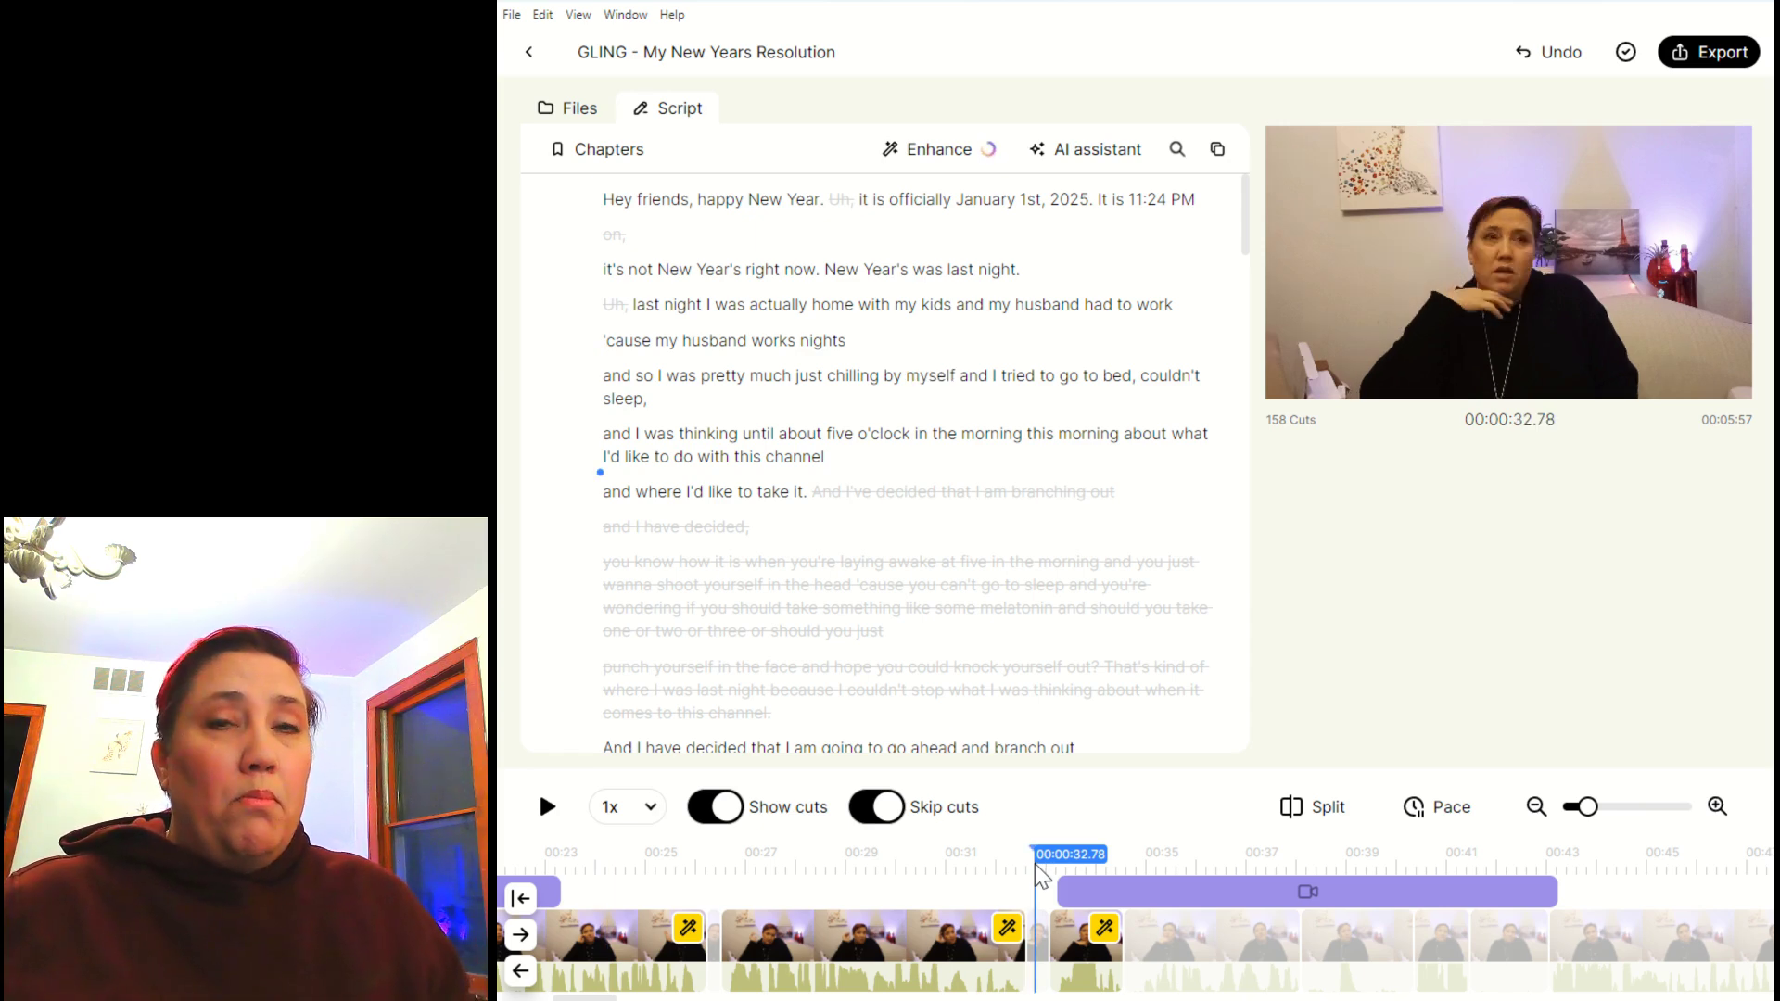
click(715, 746)
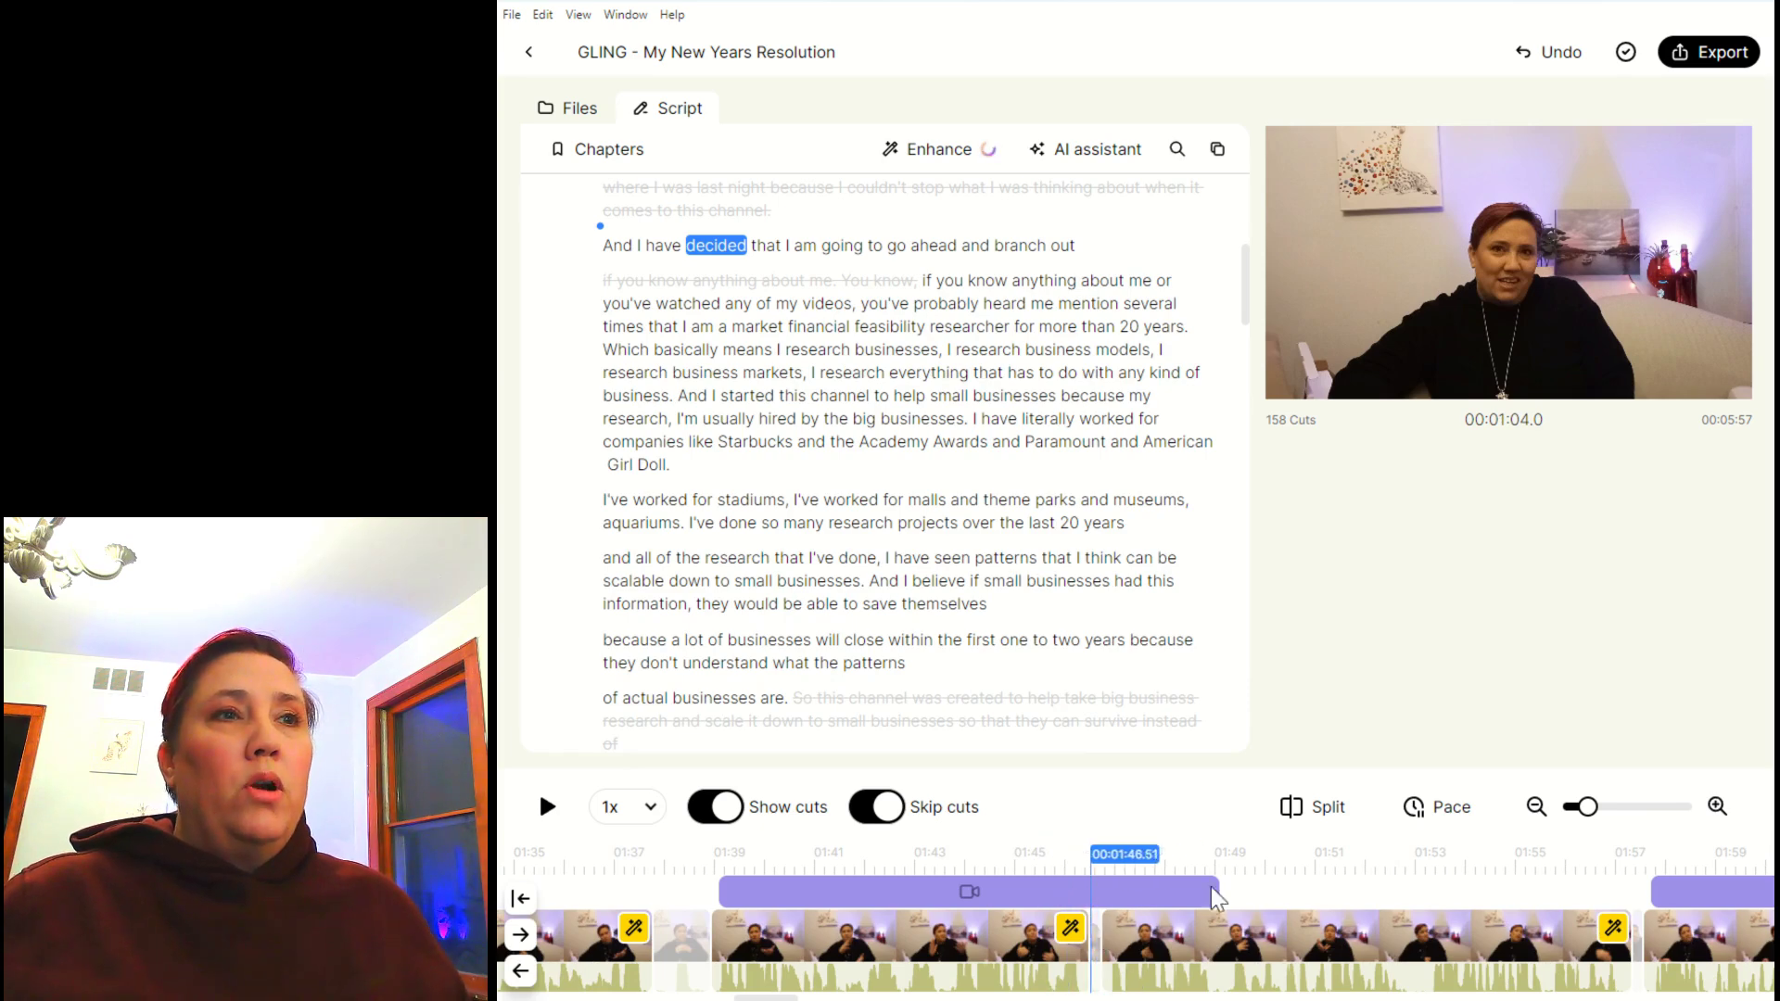
scroll(1212, 954, right, 5)
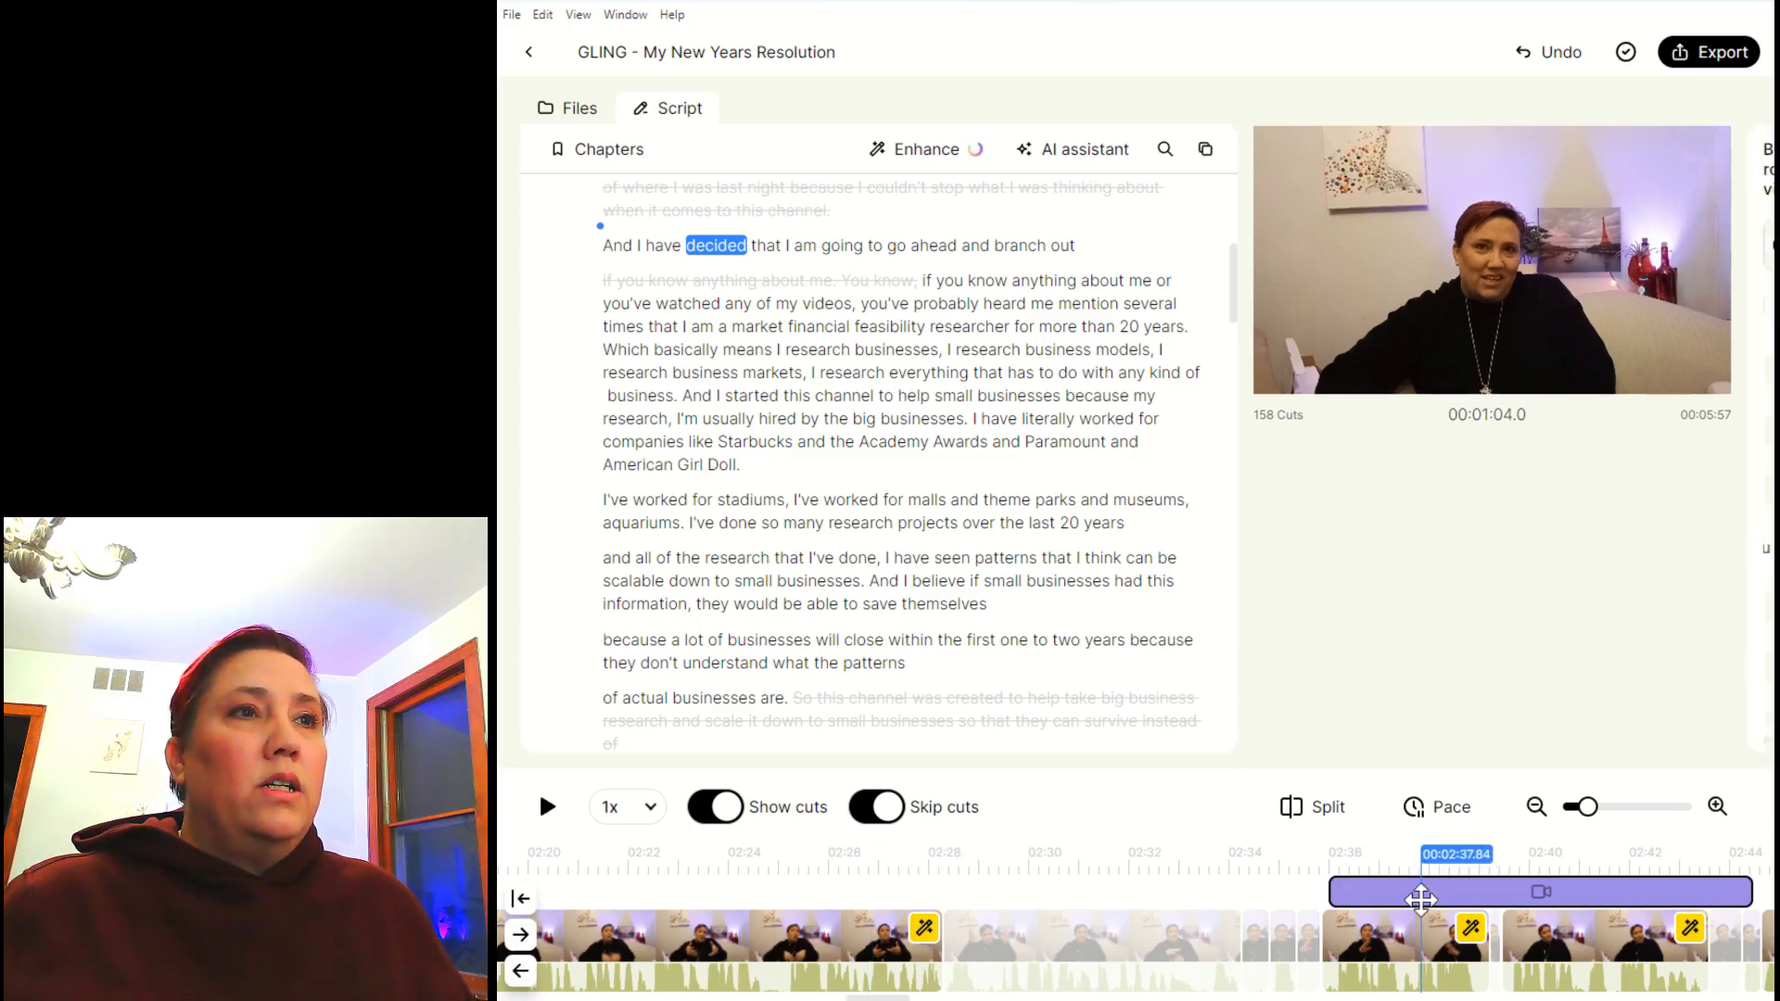
click(1408, 858)
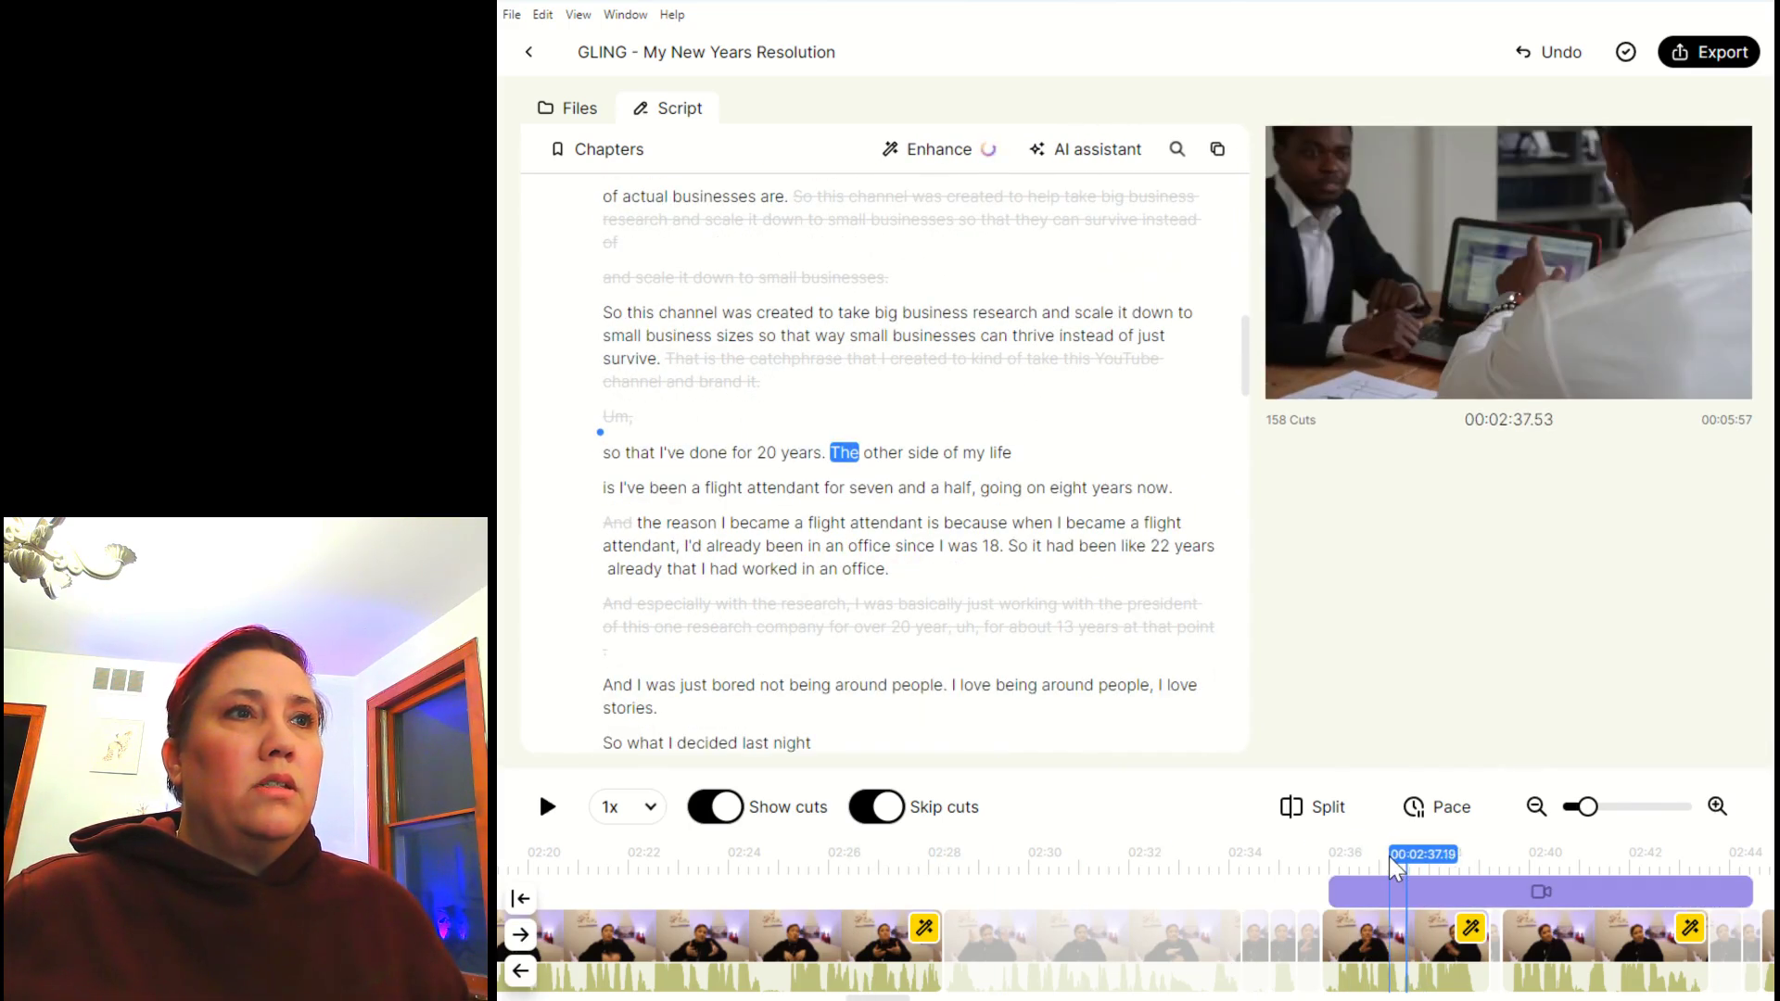
Play the B-roll clip near 02:37 and move it later on the timeline
key(space)
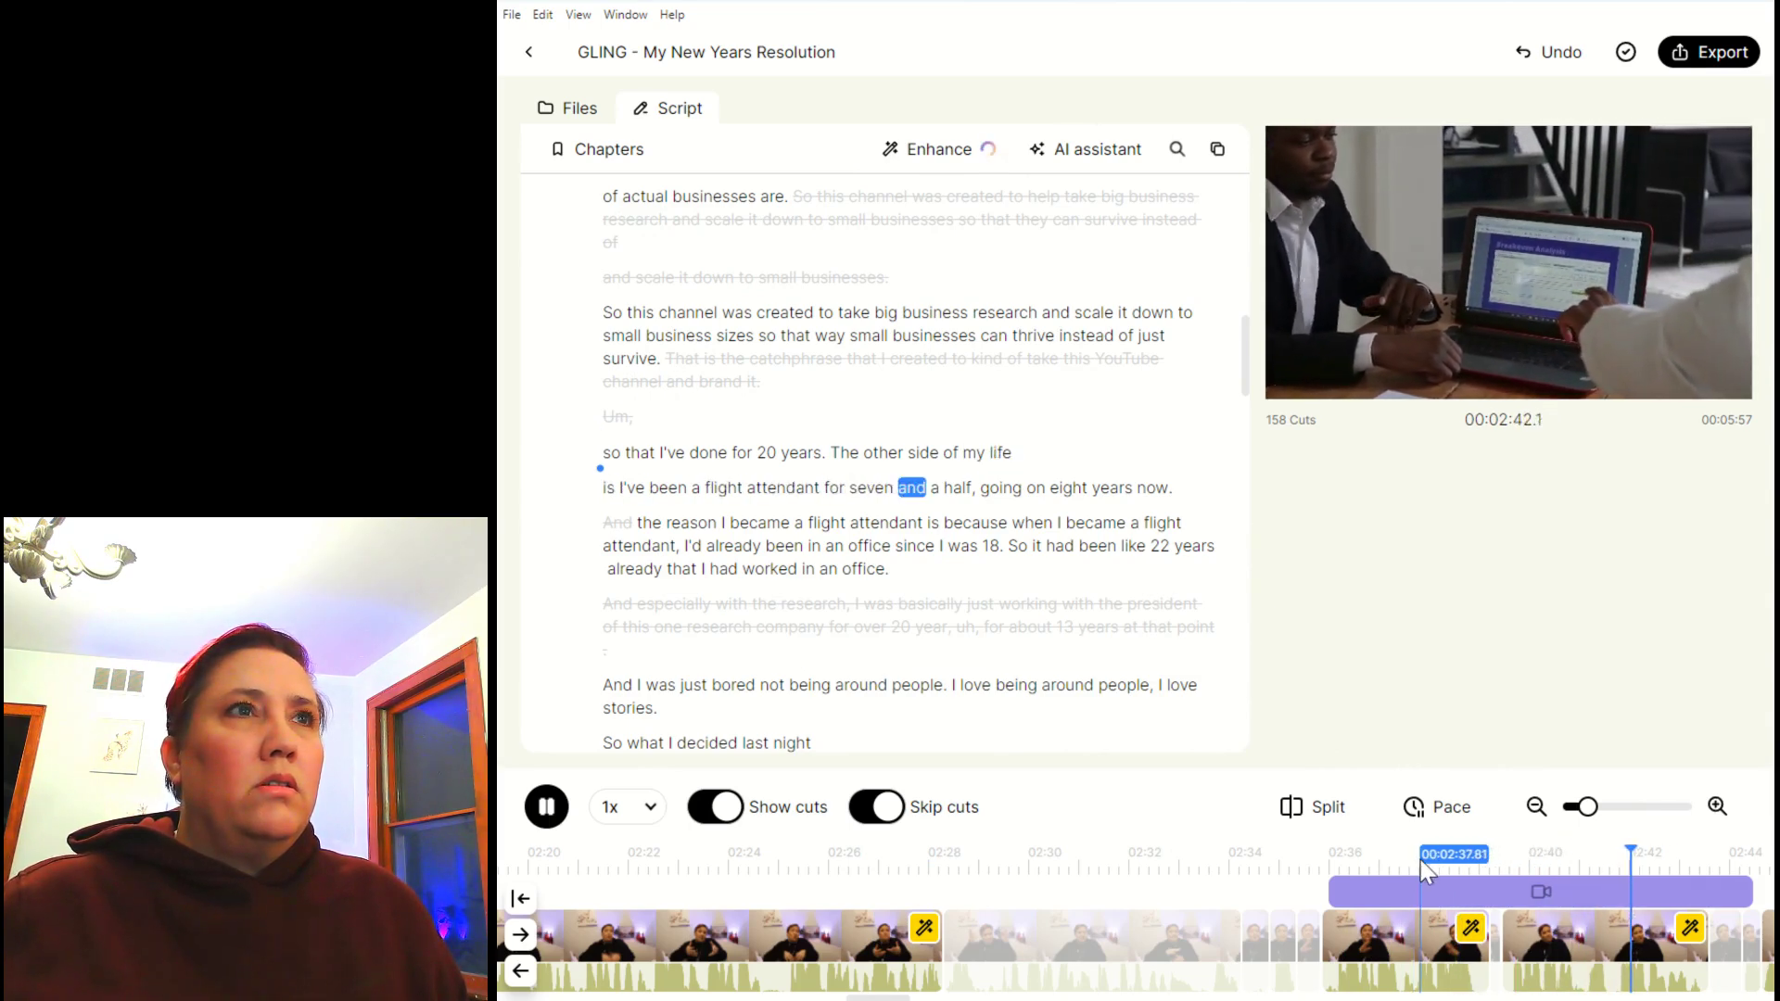
key(space)
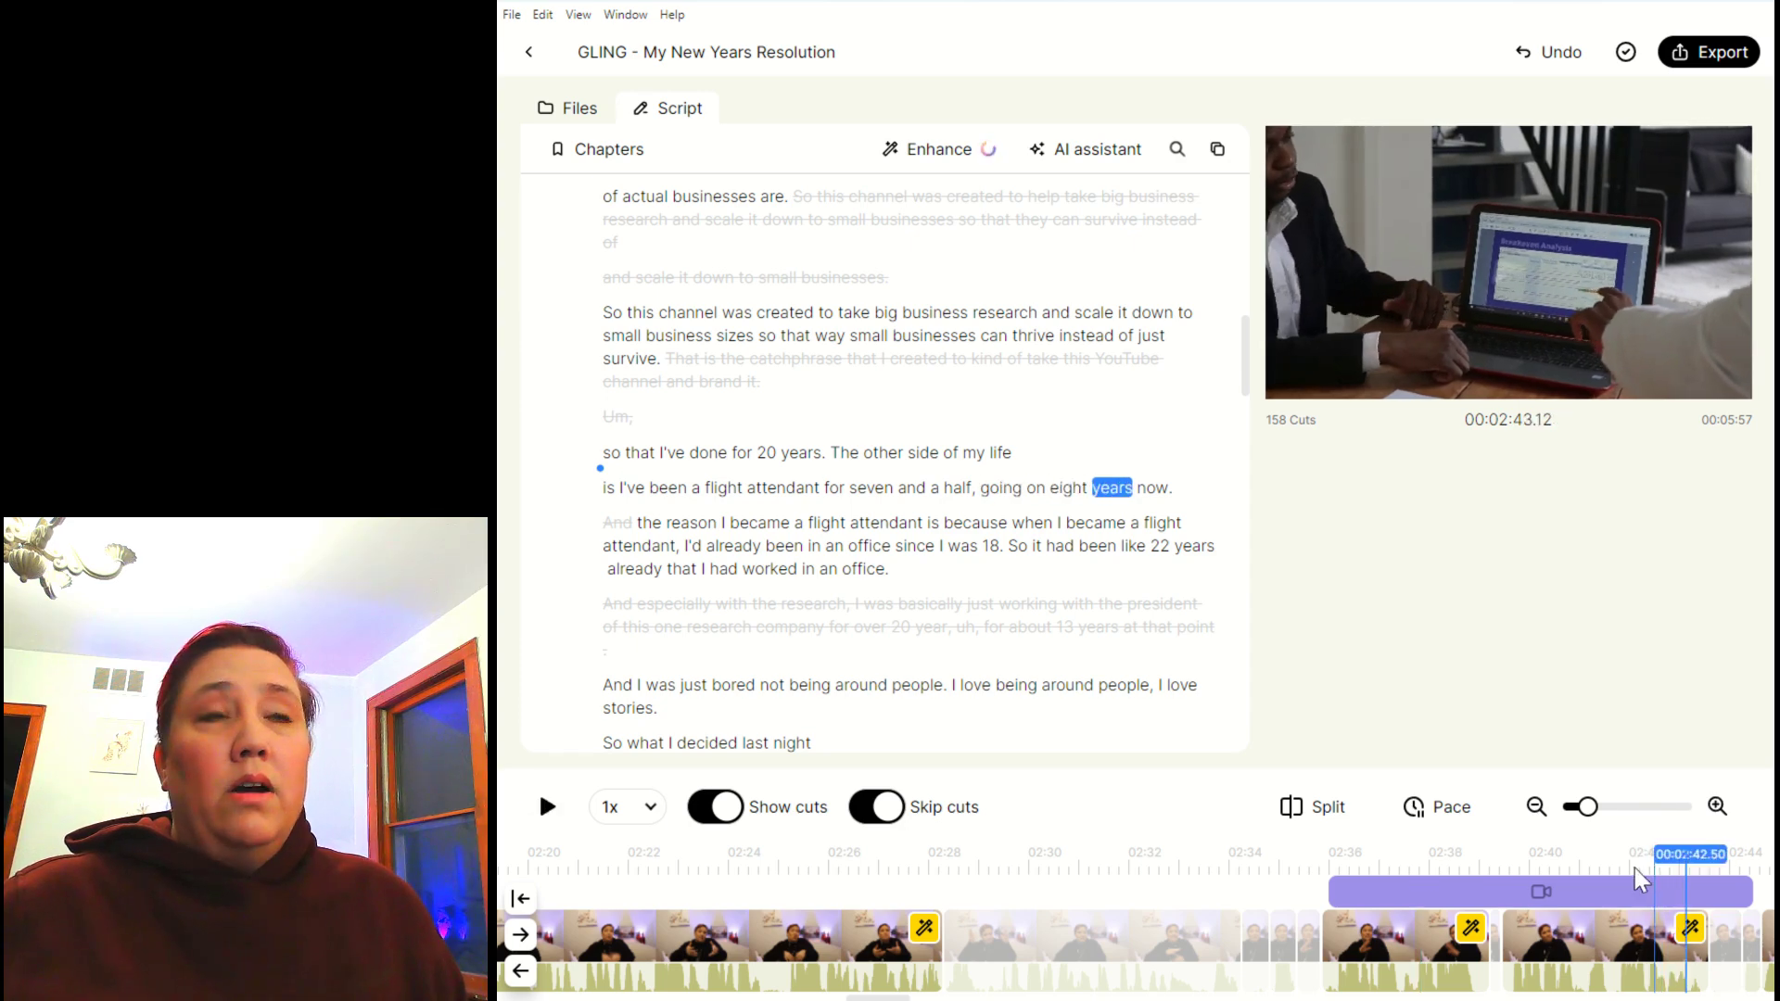
click(1519, 897)
click(1138, 881)
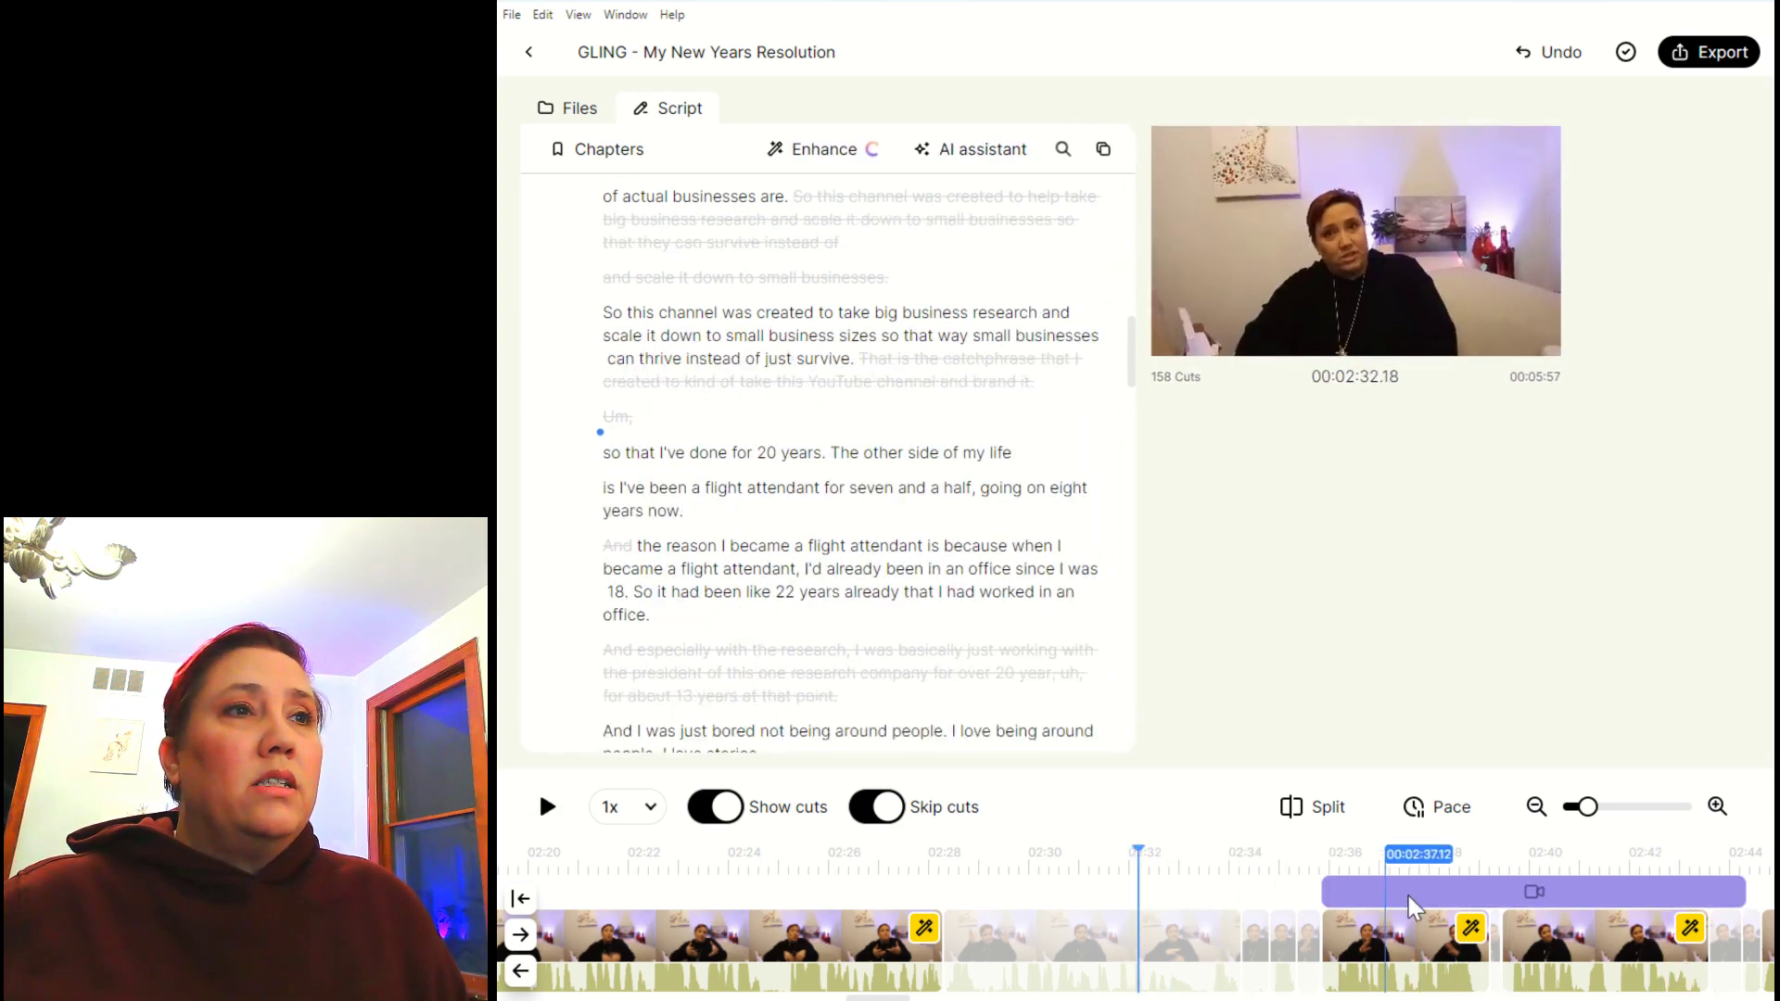
drag(1411, 904, 1695, 897)
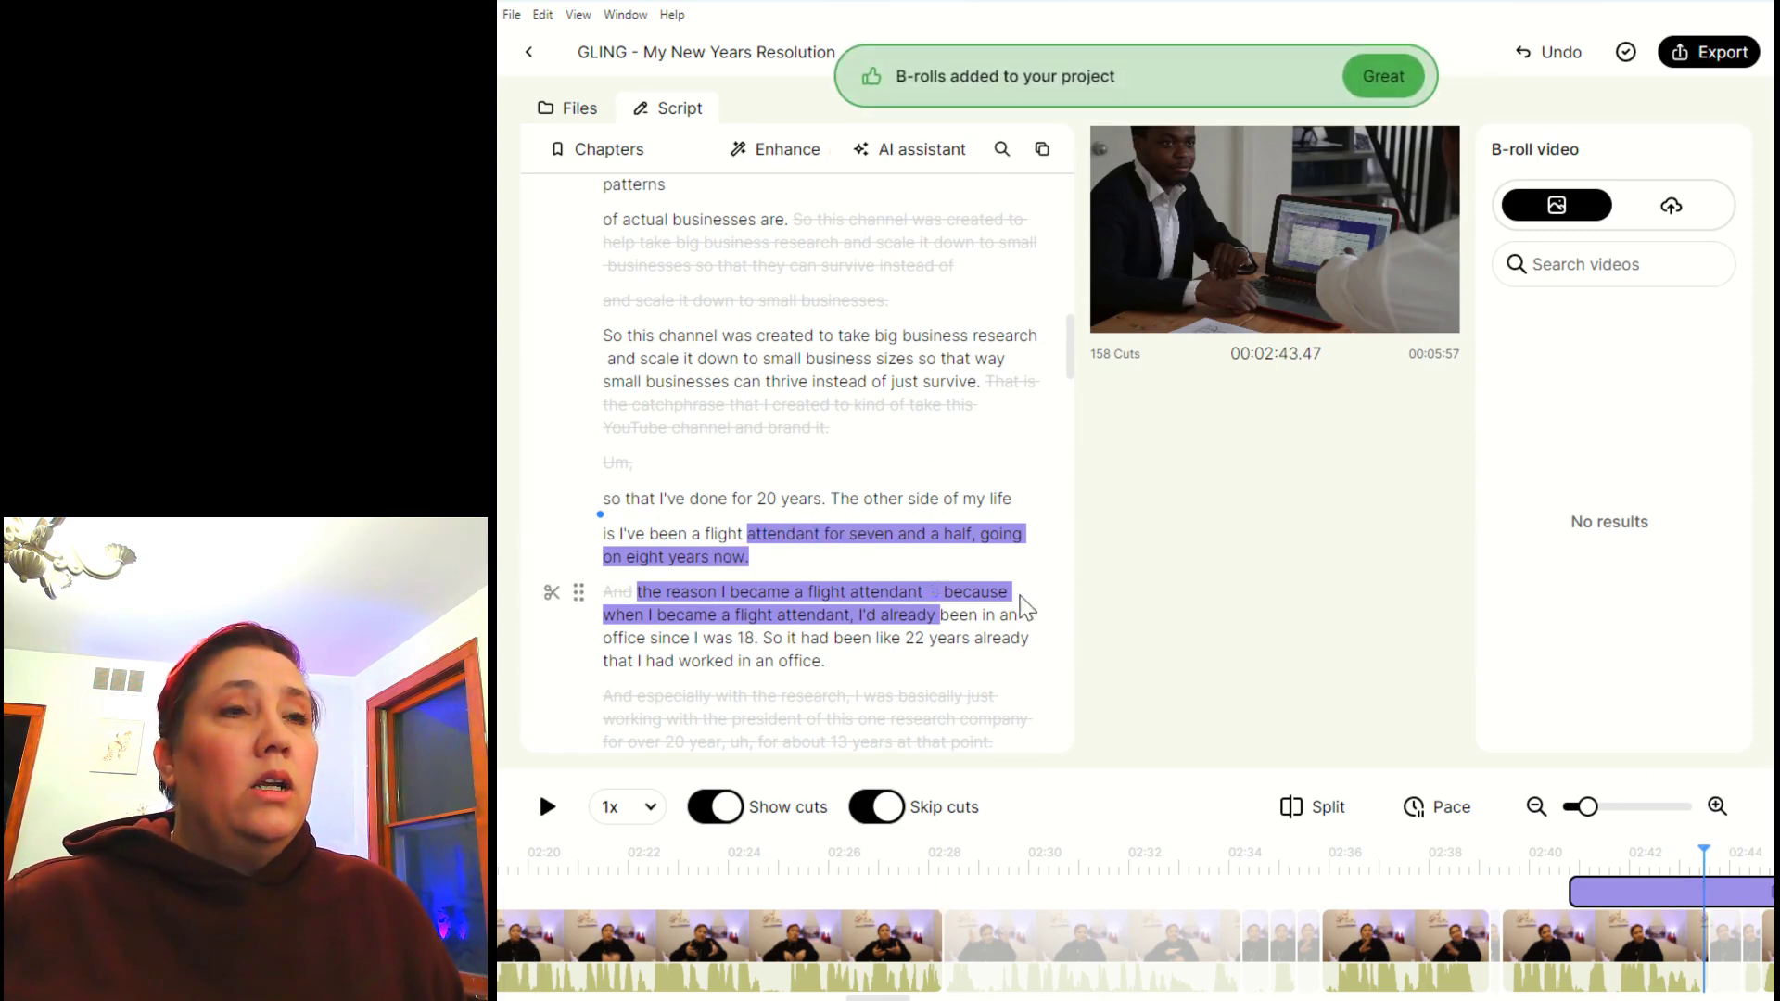
Jump to about 02:41 and reapply AI B-roll at Moderate magnitude
click(1591, 894)
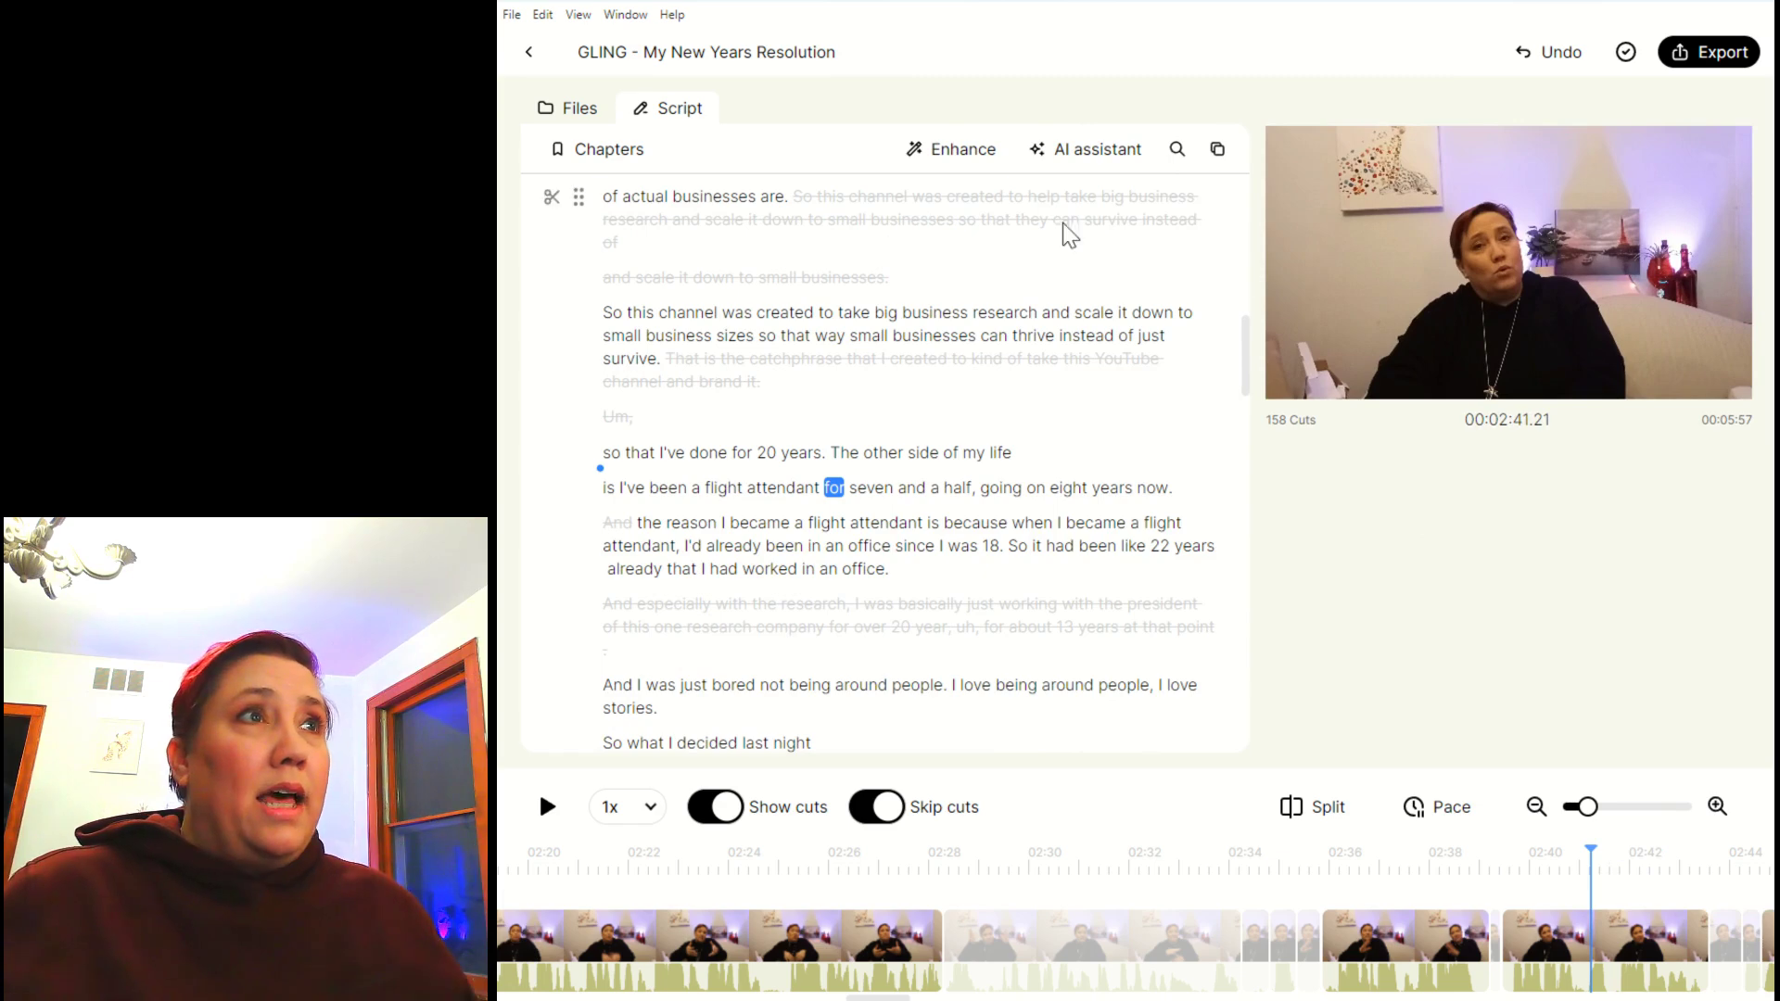
click(961, 154)
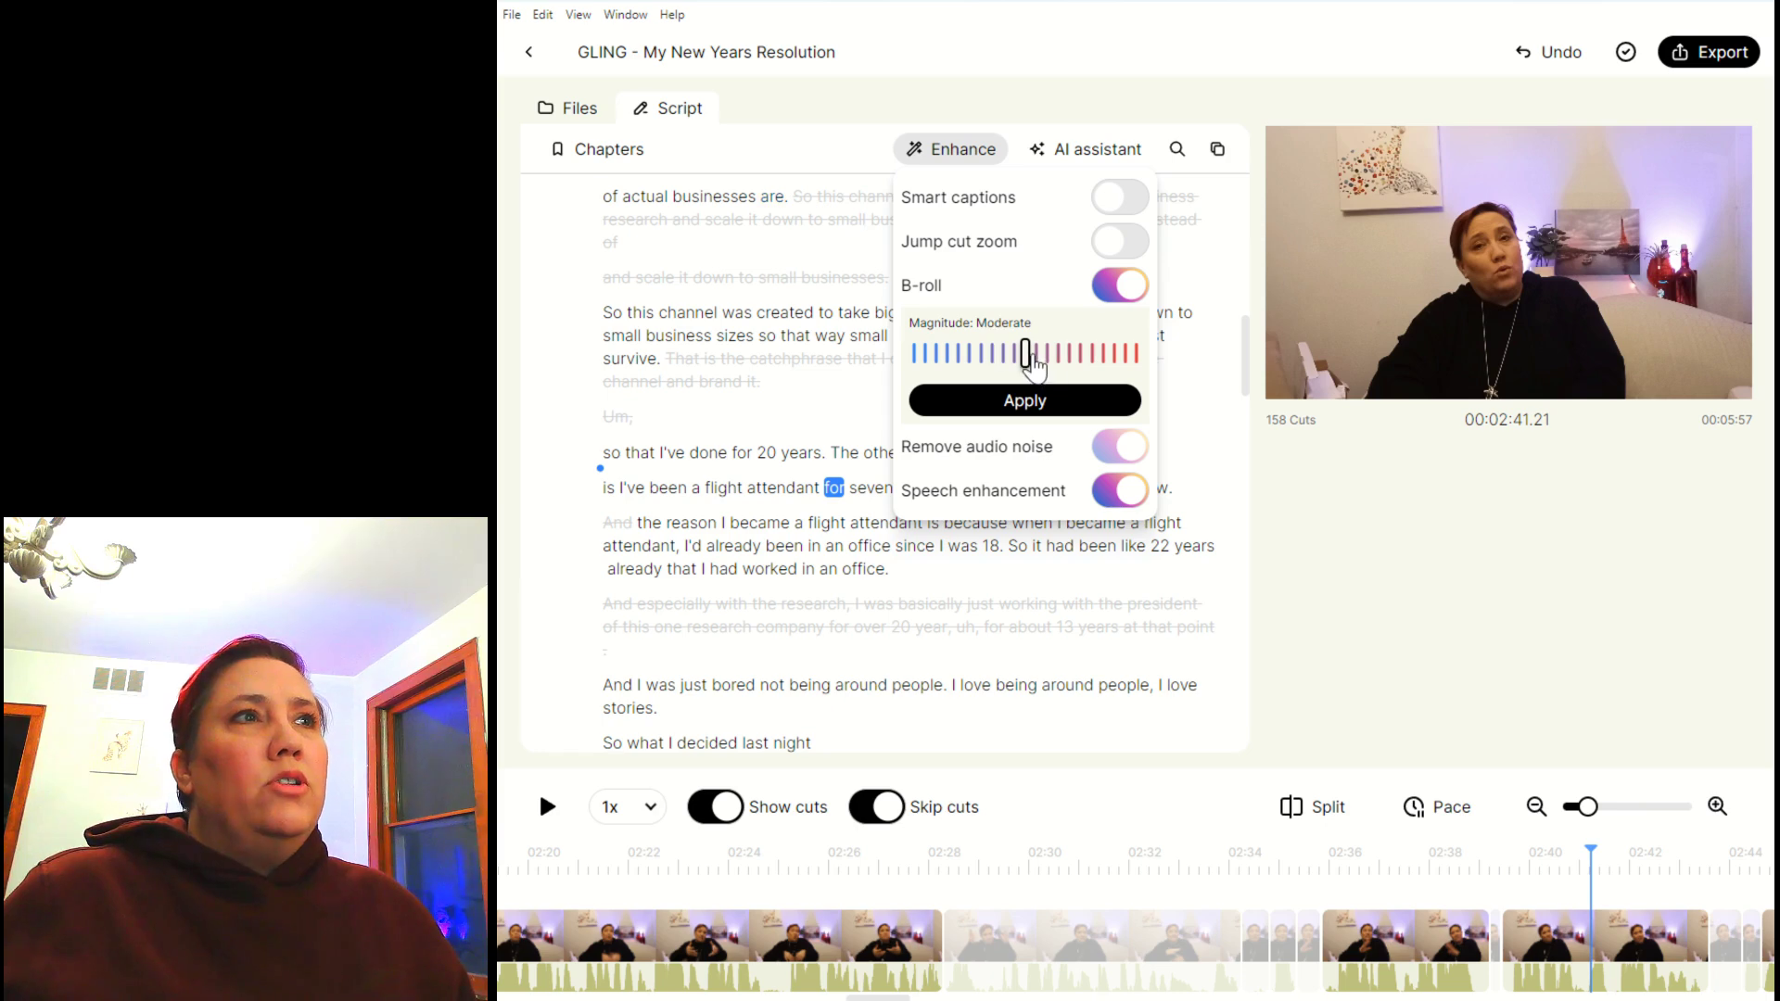
click(1025, 400)
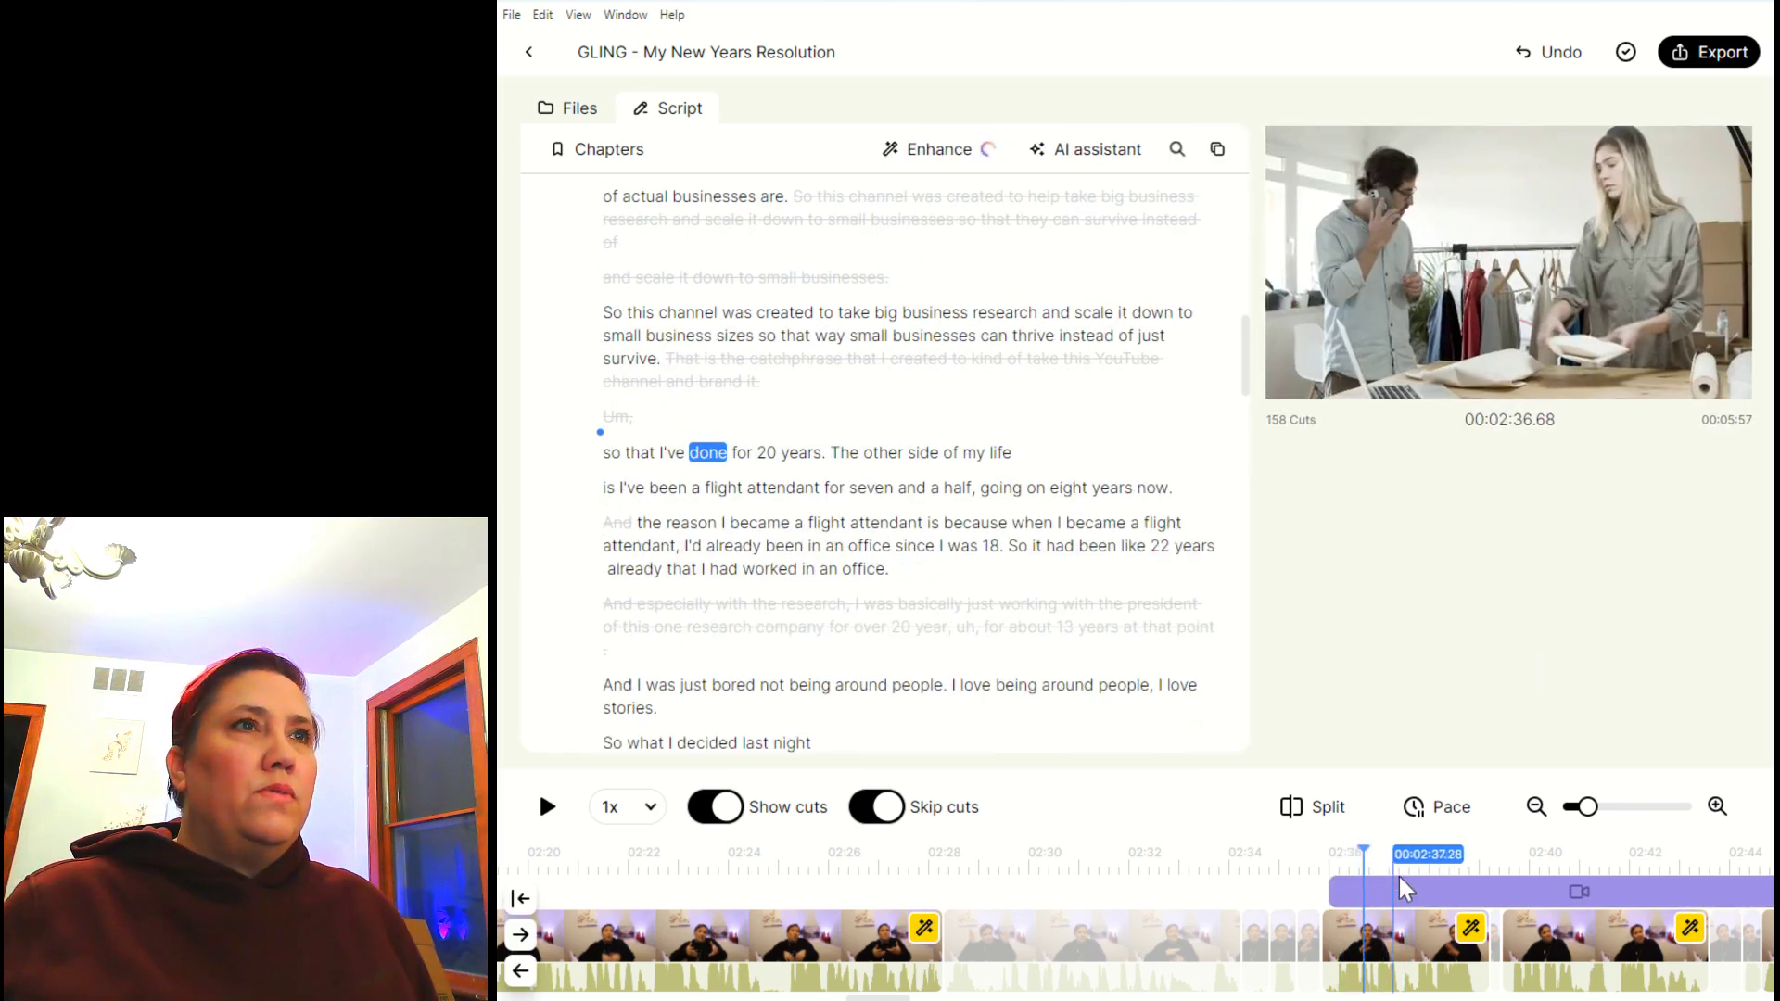
Replace the selected B-roll clip with the first 'flight attendant' stock clip and return to 02:36
click(1403, 889)
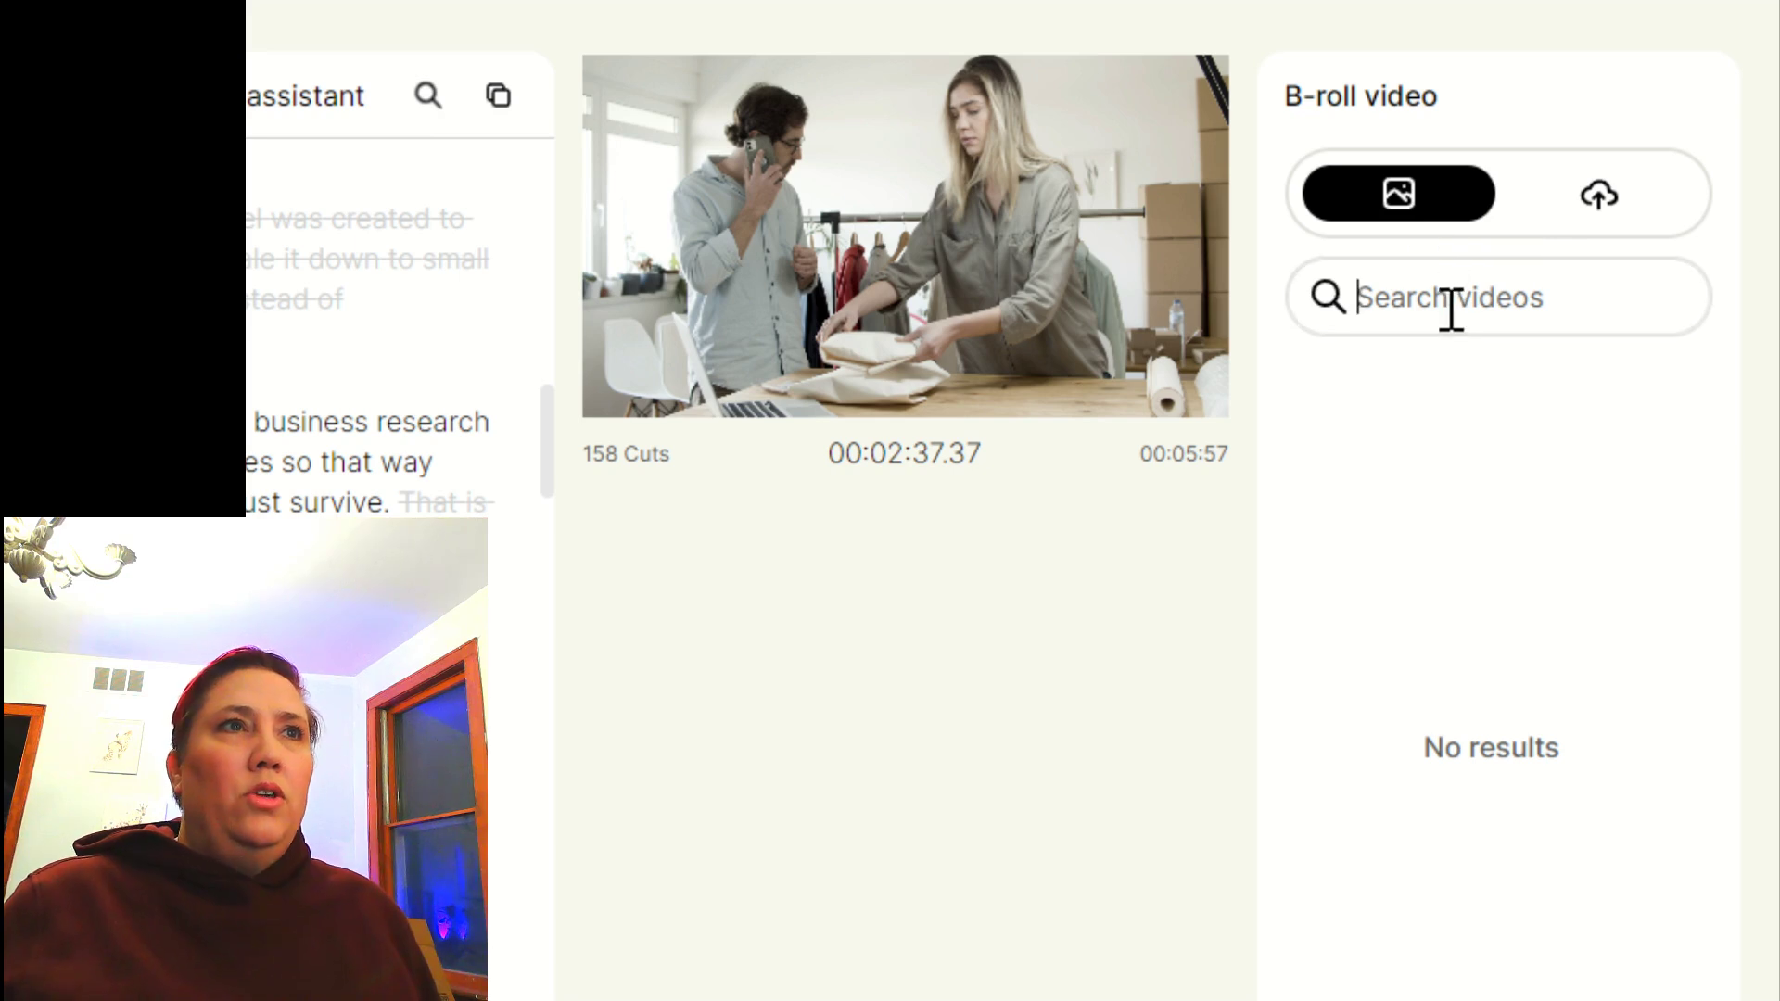
text(flight attendant)
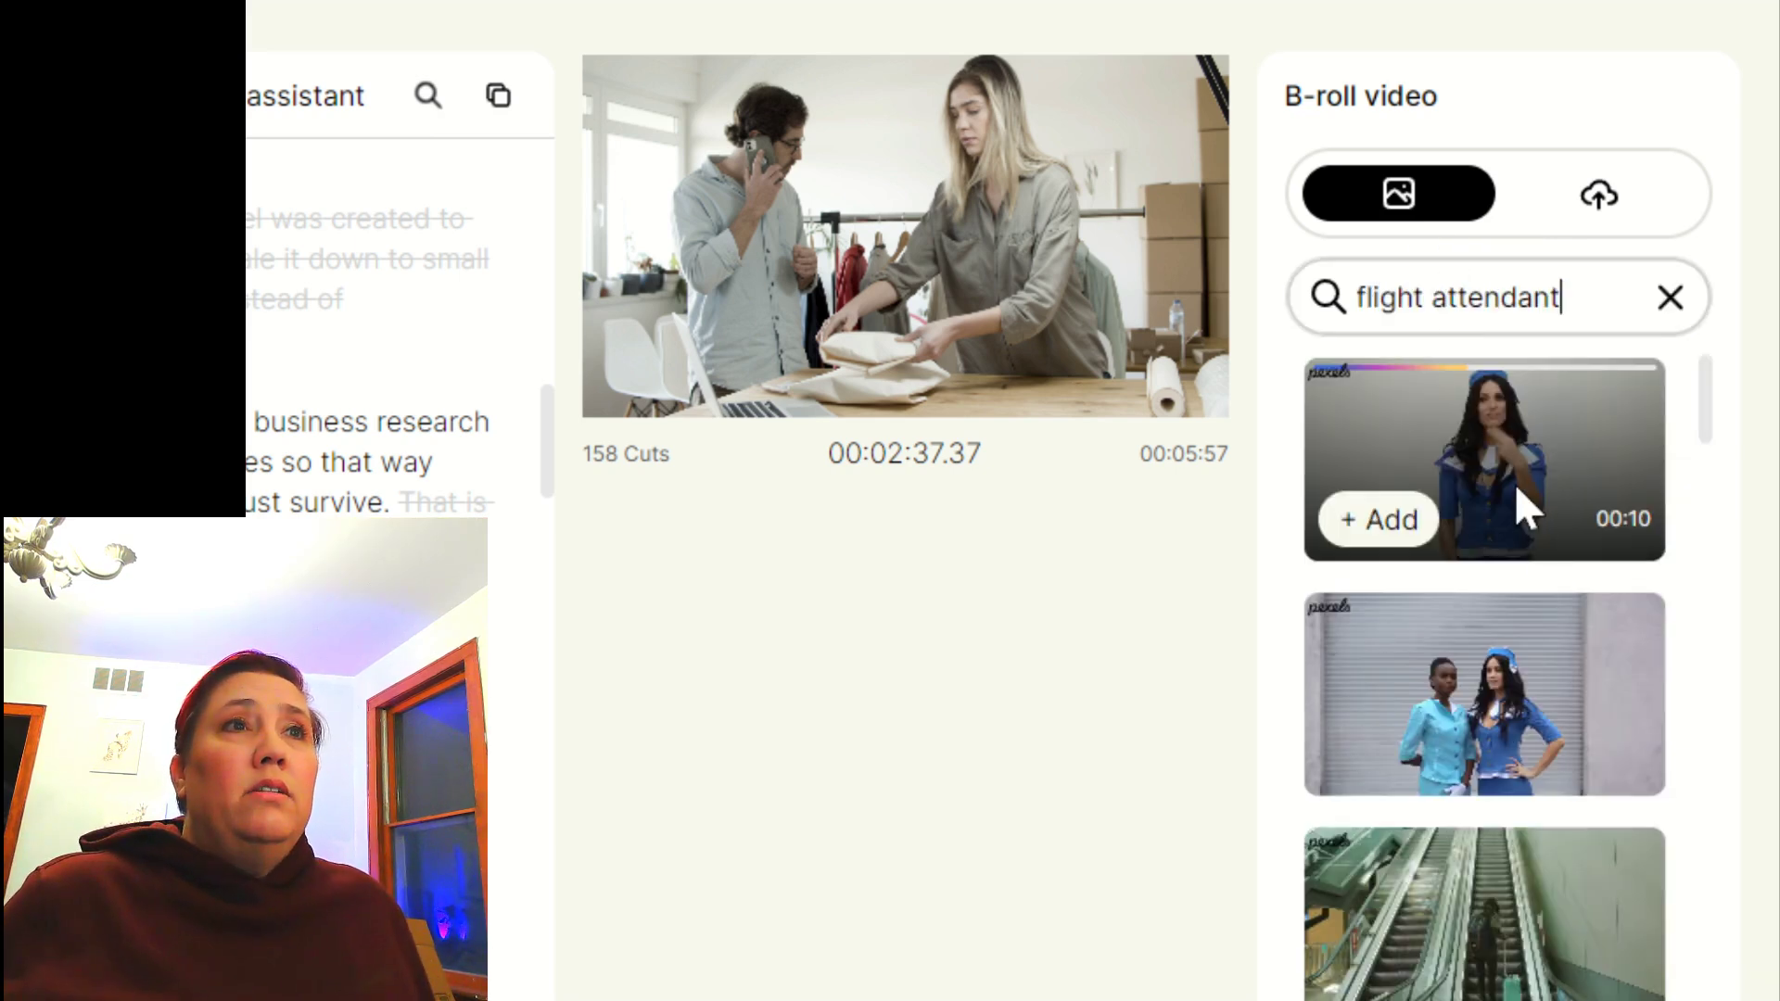
click(1386, 524)
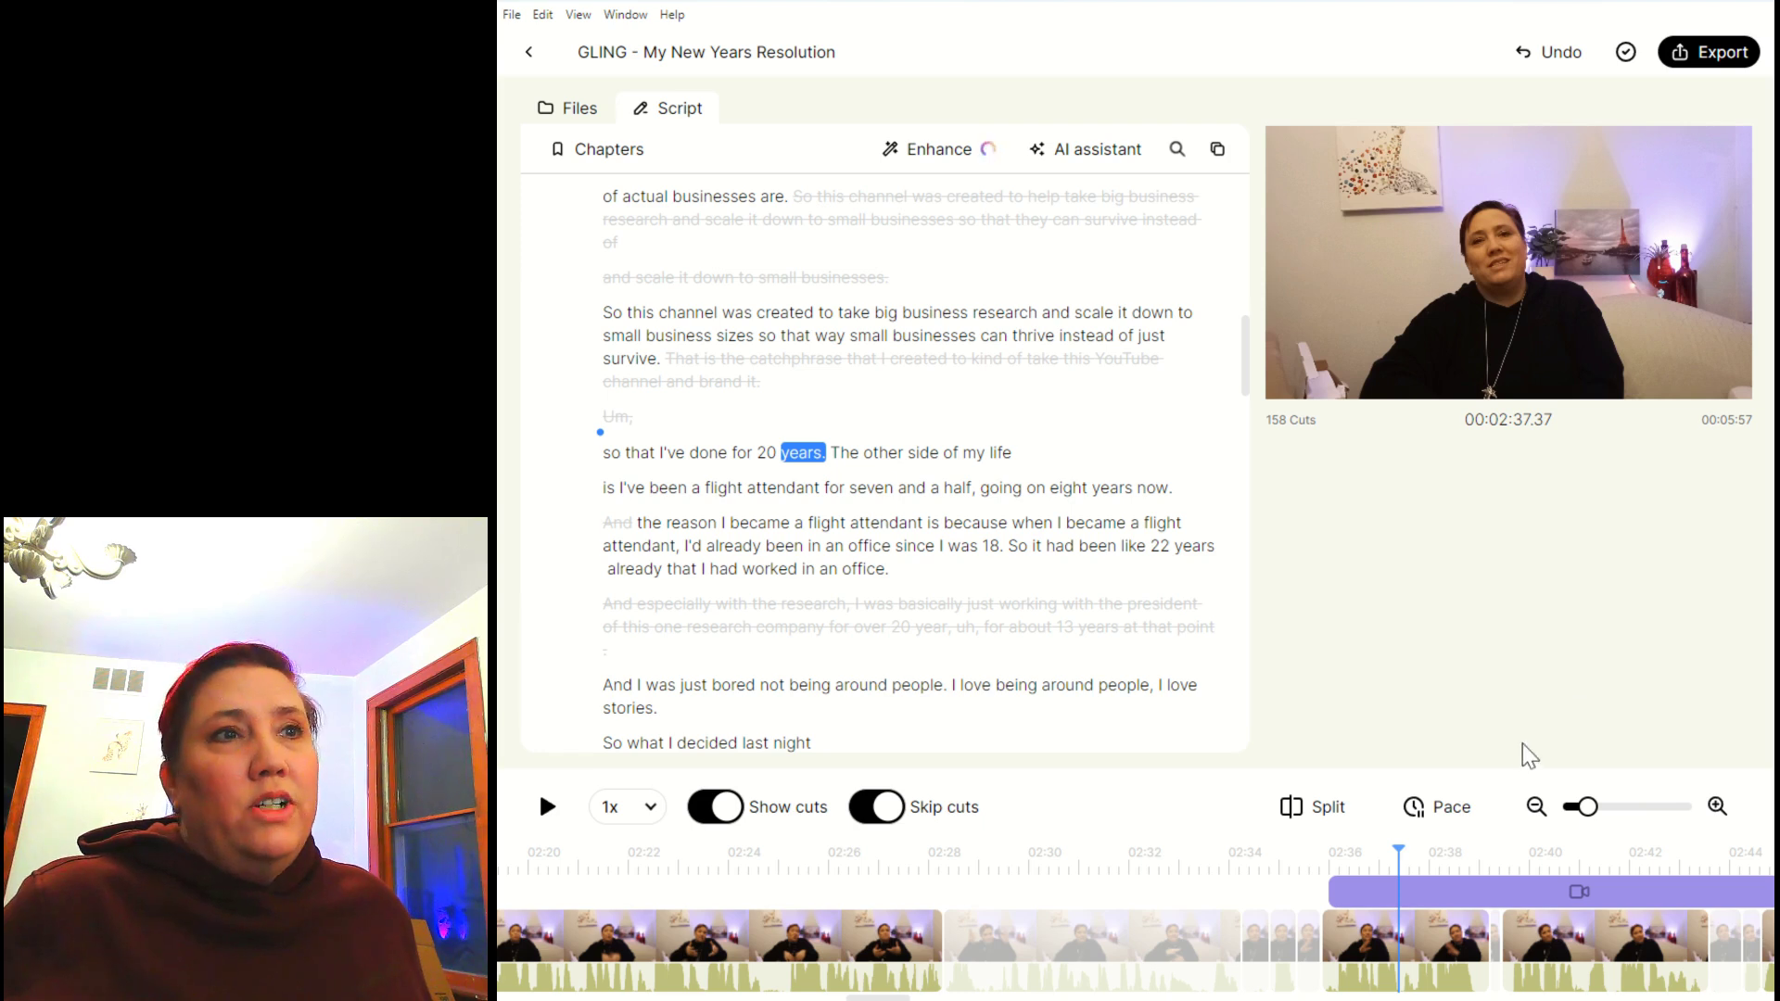
click(1363, 872)
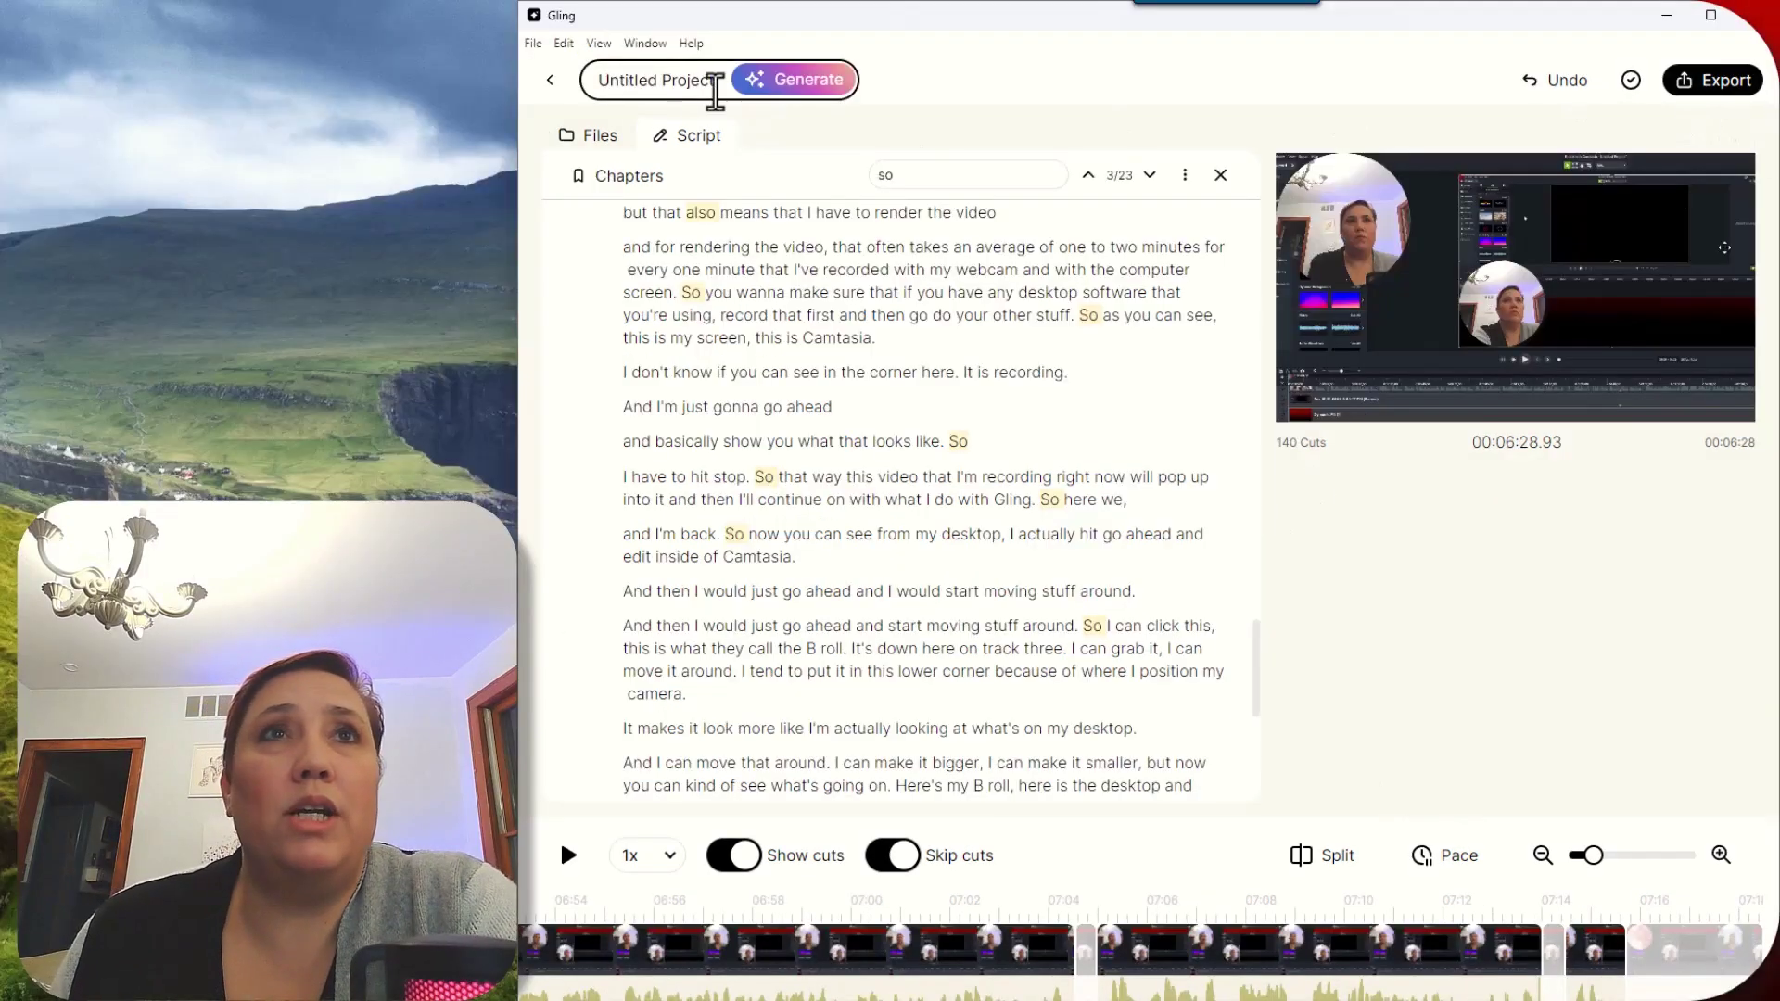
Retitle the project from Untitled Project to 'GLING - How to Edit Faster'
click(718, 85)
key(ctrl+a)
key(BackSpace)
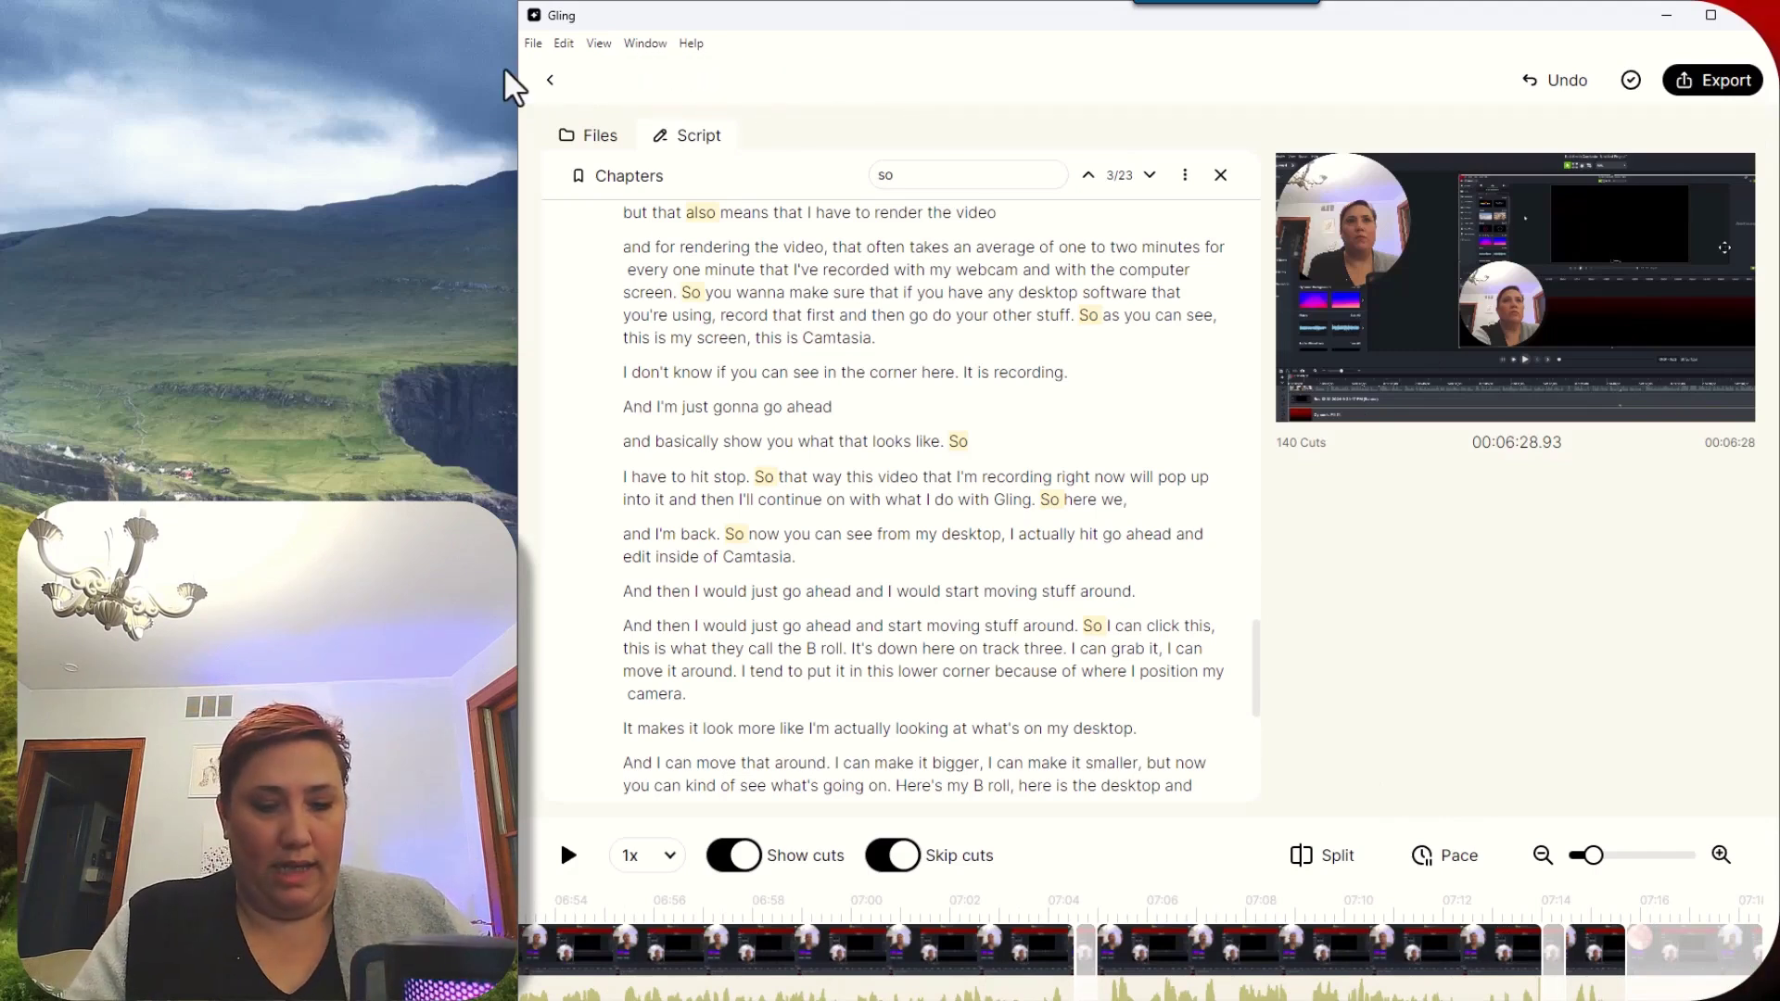
text(GLING -)
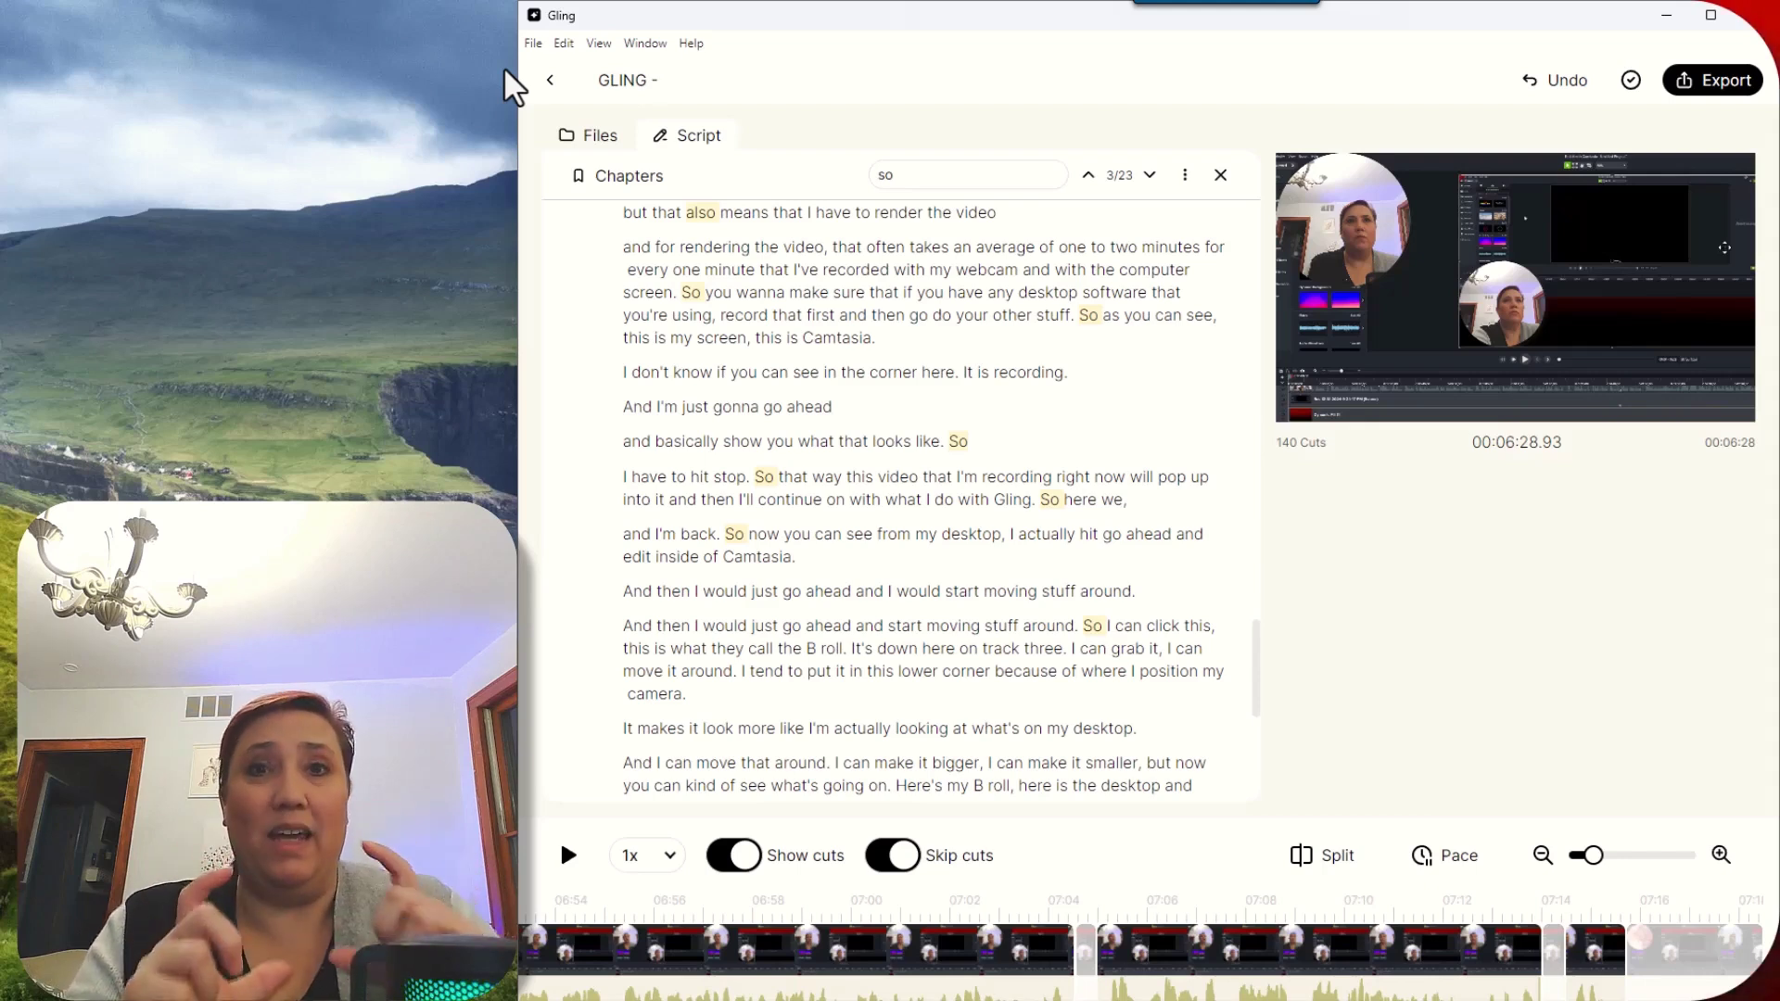
text(How to Edit Faster)
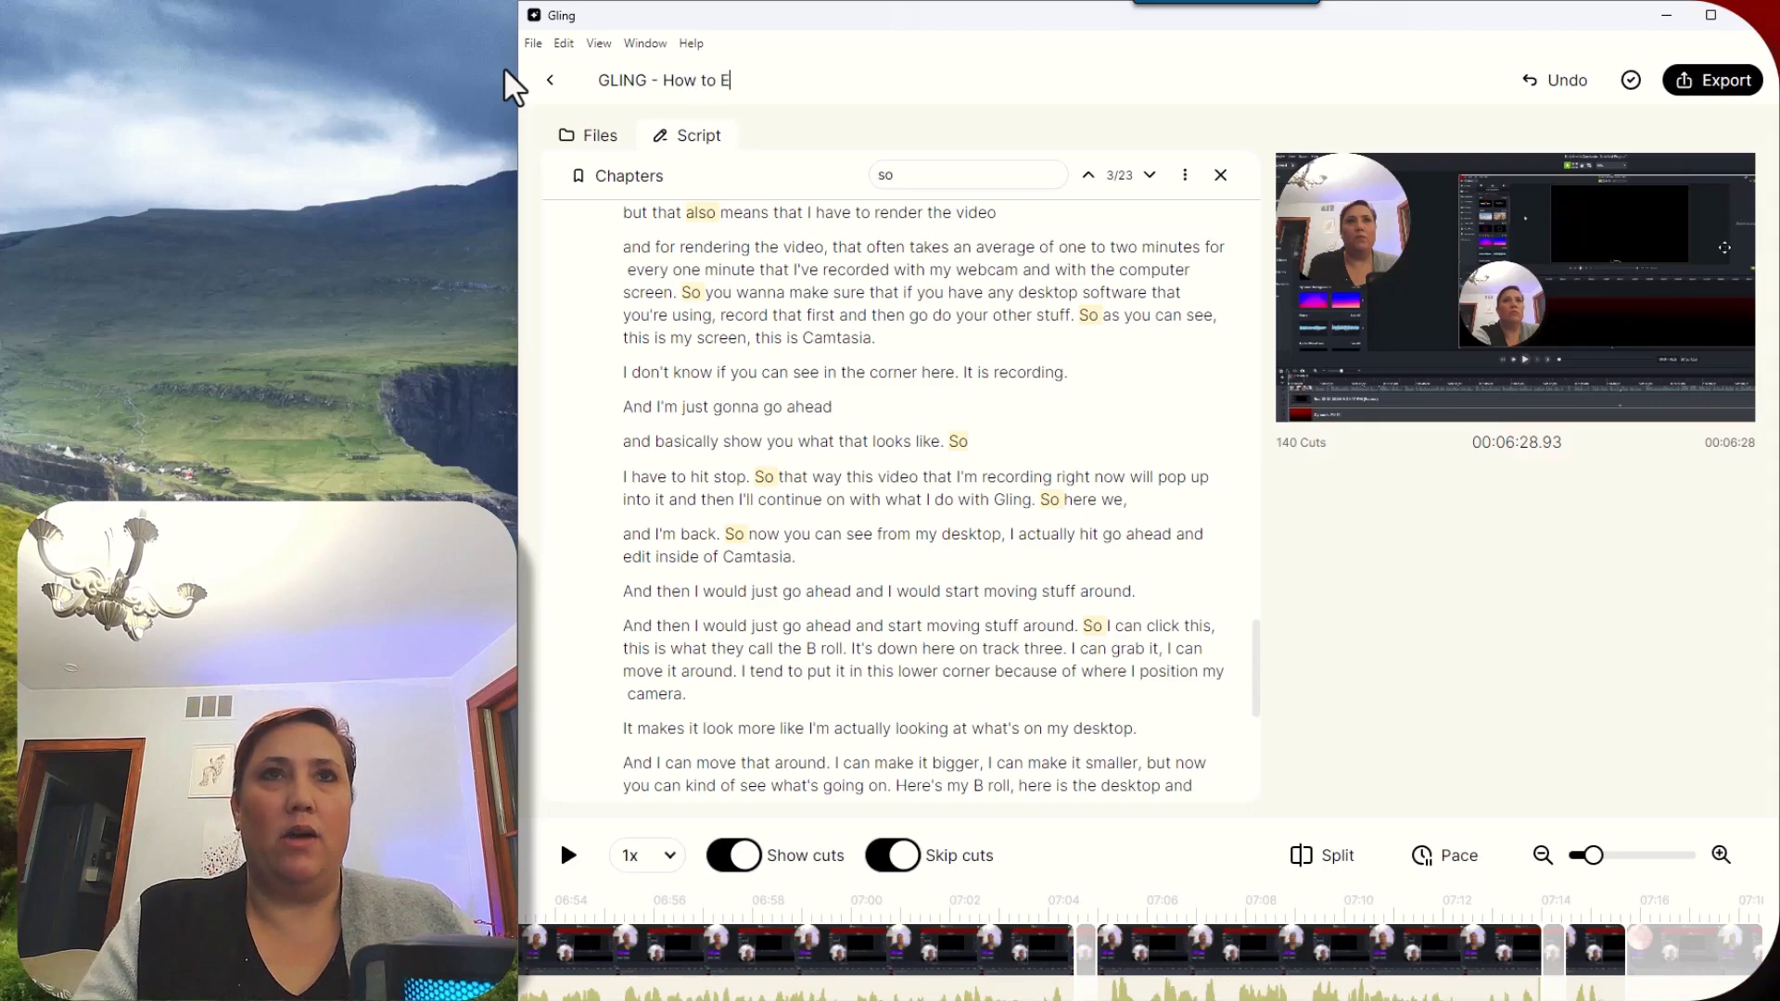
Export the project as an MP4 named 'GLING - How to Edit Faster' in the How to Film Faster folder
click(1711, 80)
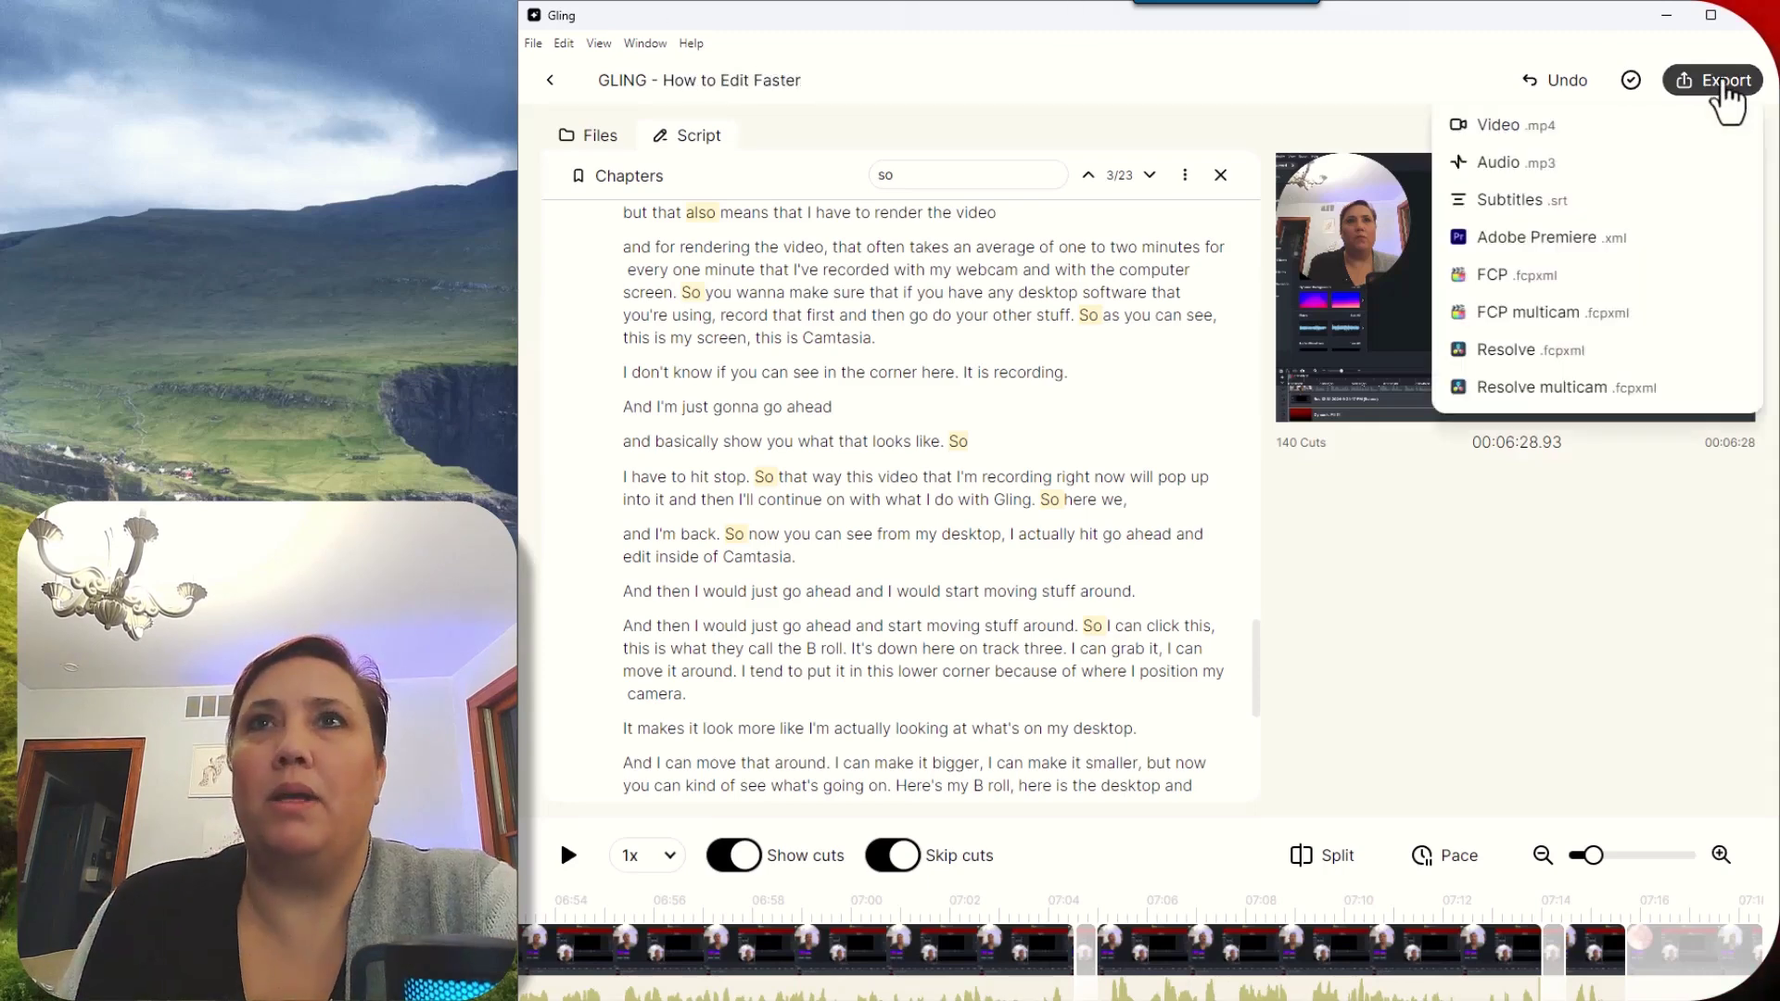
click(1513, 135)
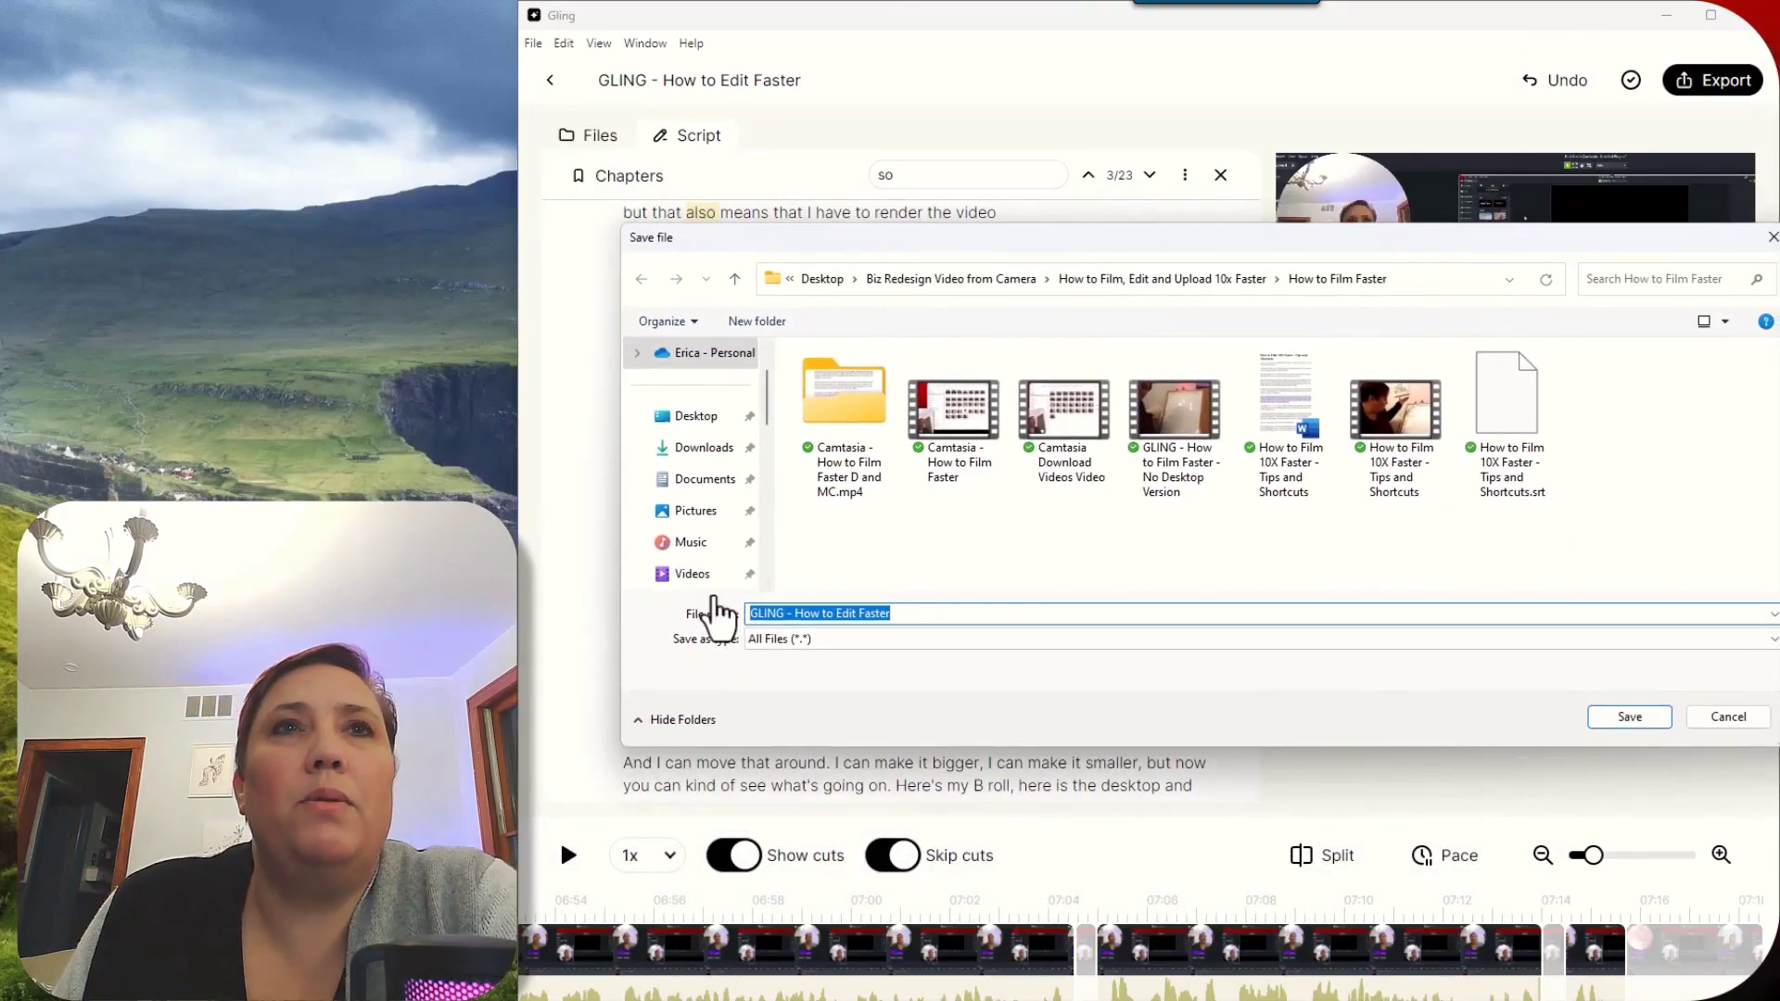
scroll(686, 510, down, 10)
scroll(691, 528, up, 12)
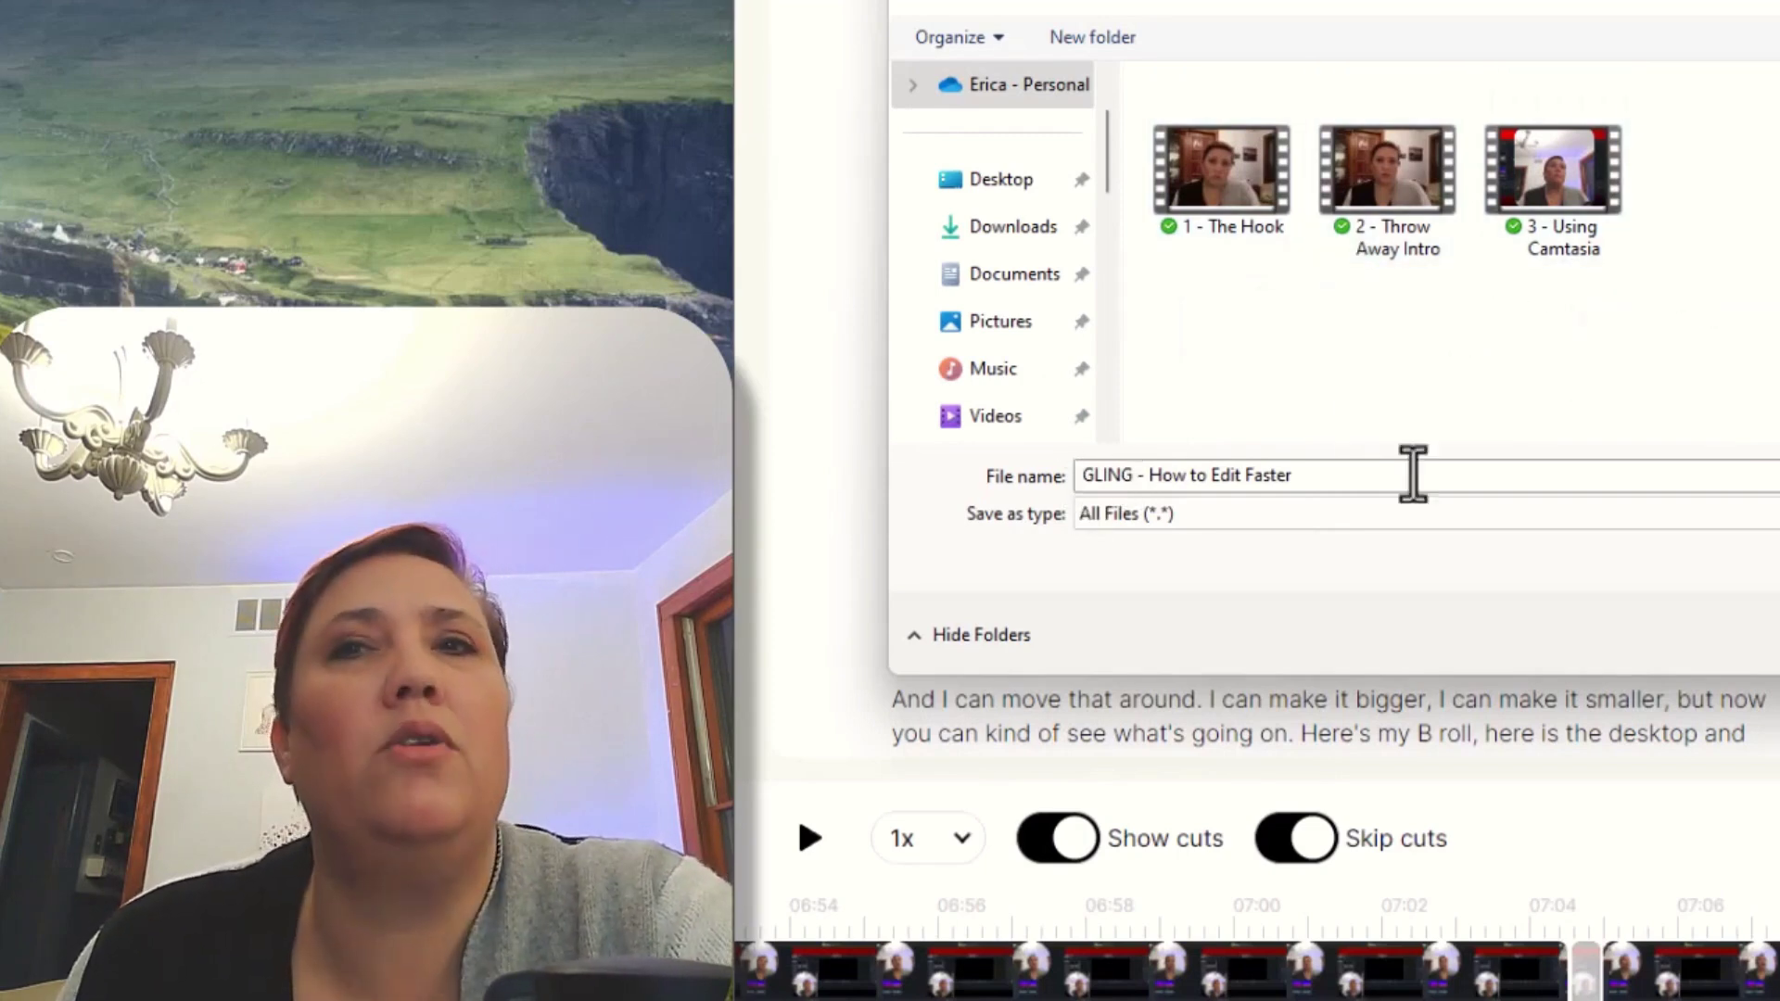
key(Return)
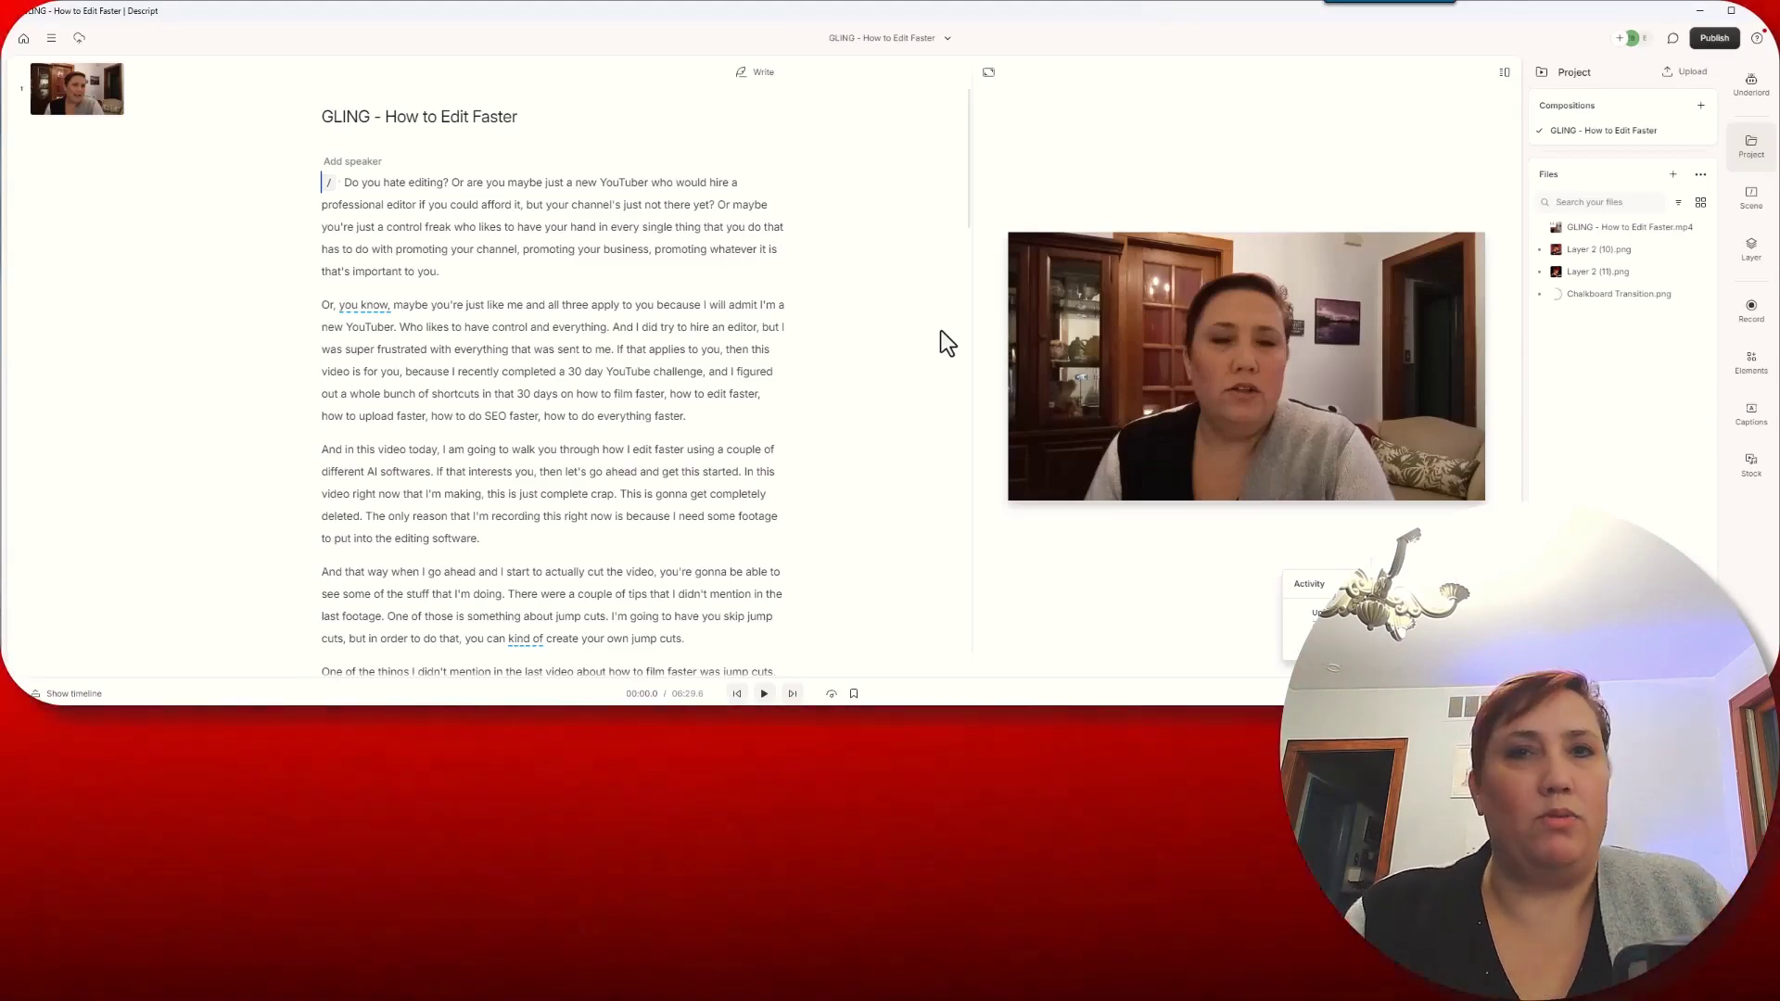
Show the Underlord AI actions list, including Shorten word gaps, from the right sidebar
click(1753, 96)
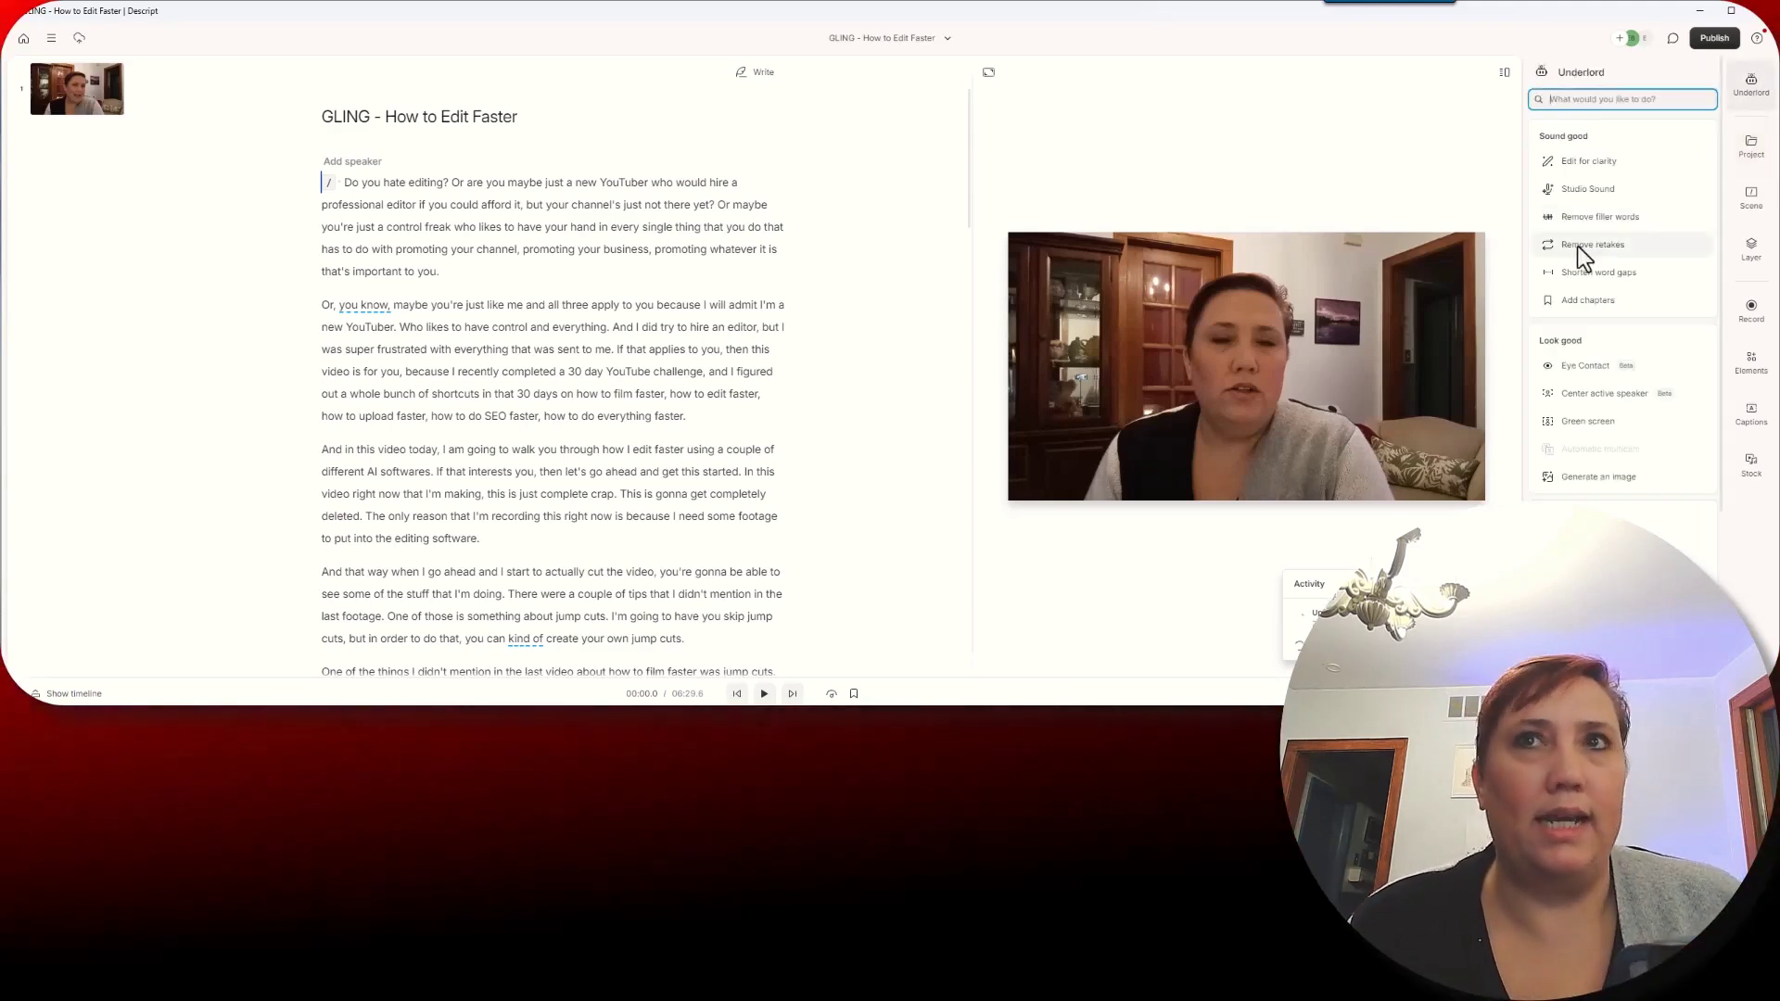
mouse_move(1587, 270)
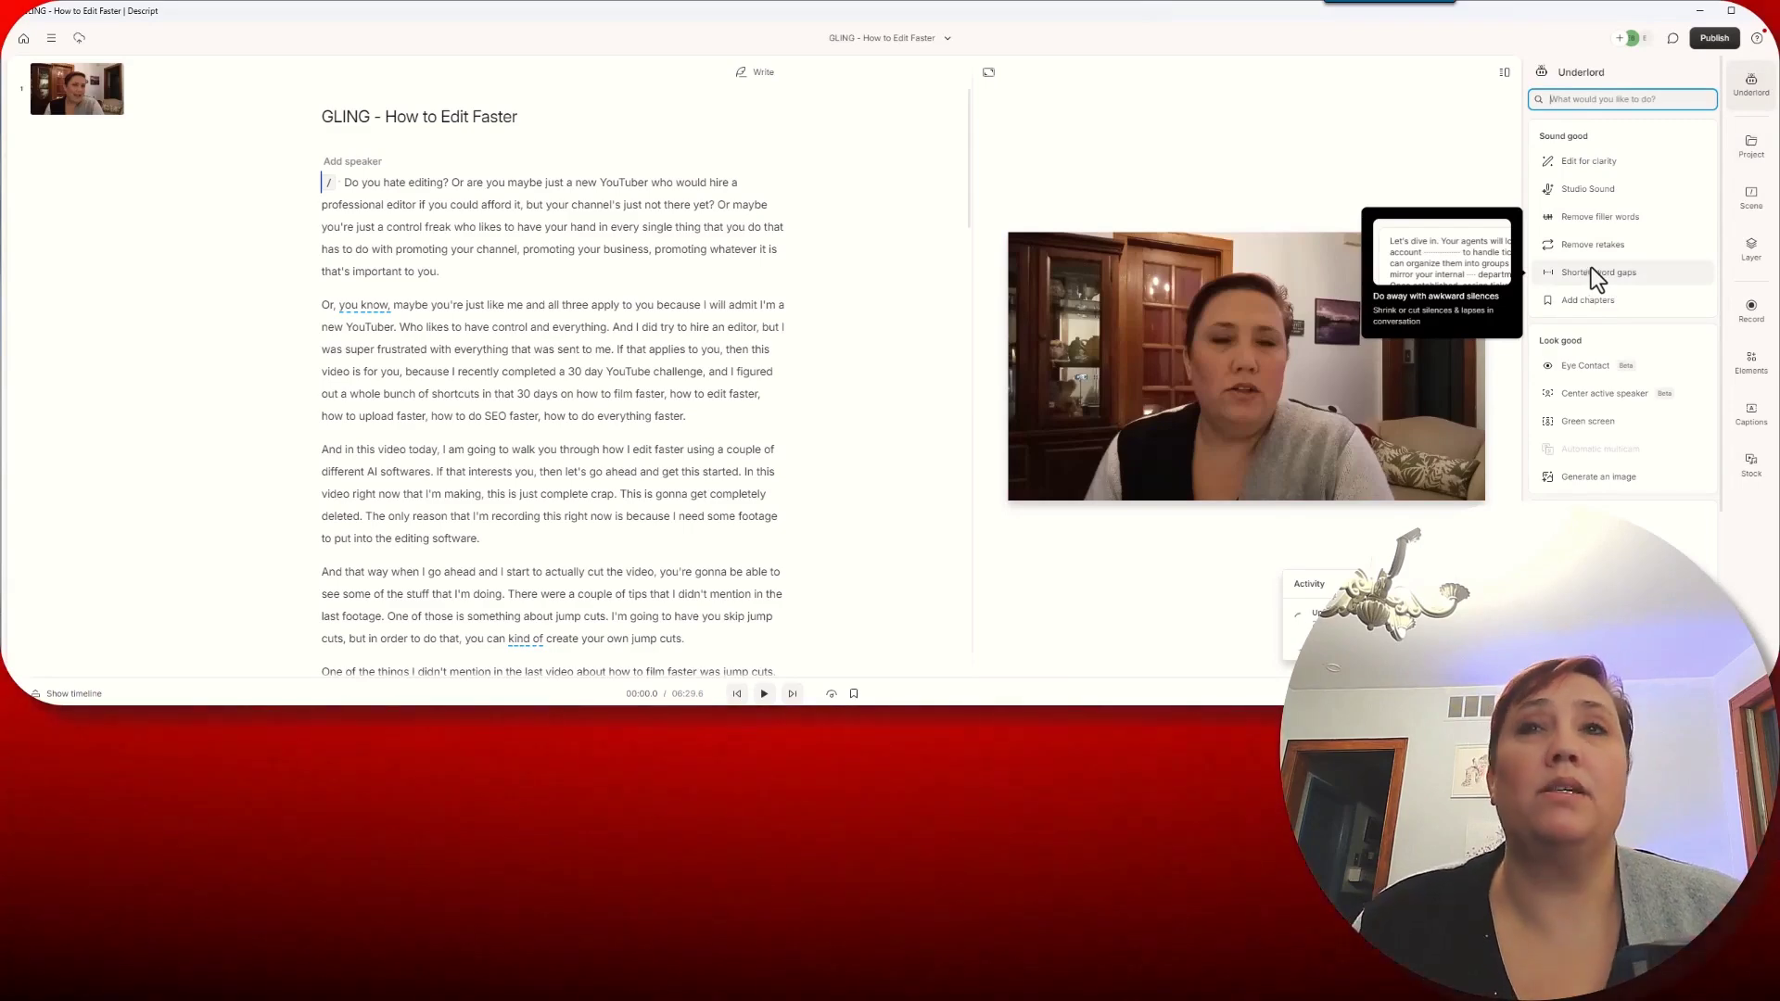
mouse_move(1578, 224)
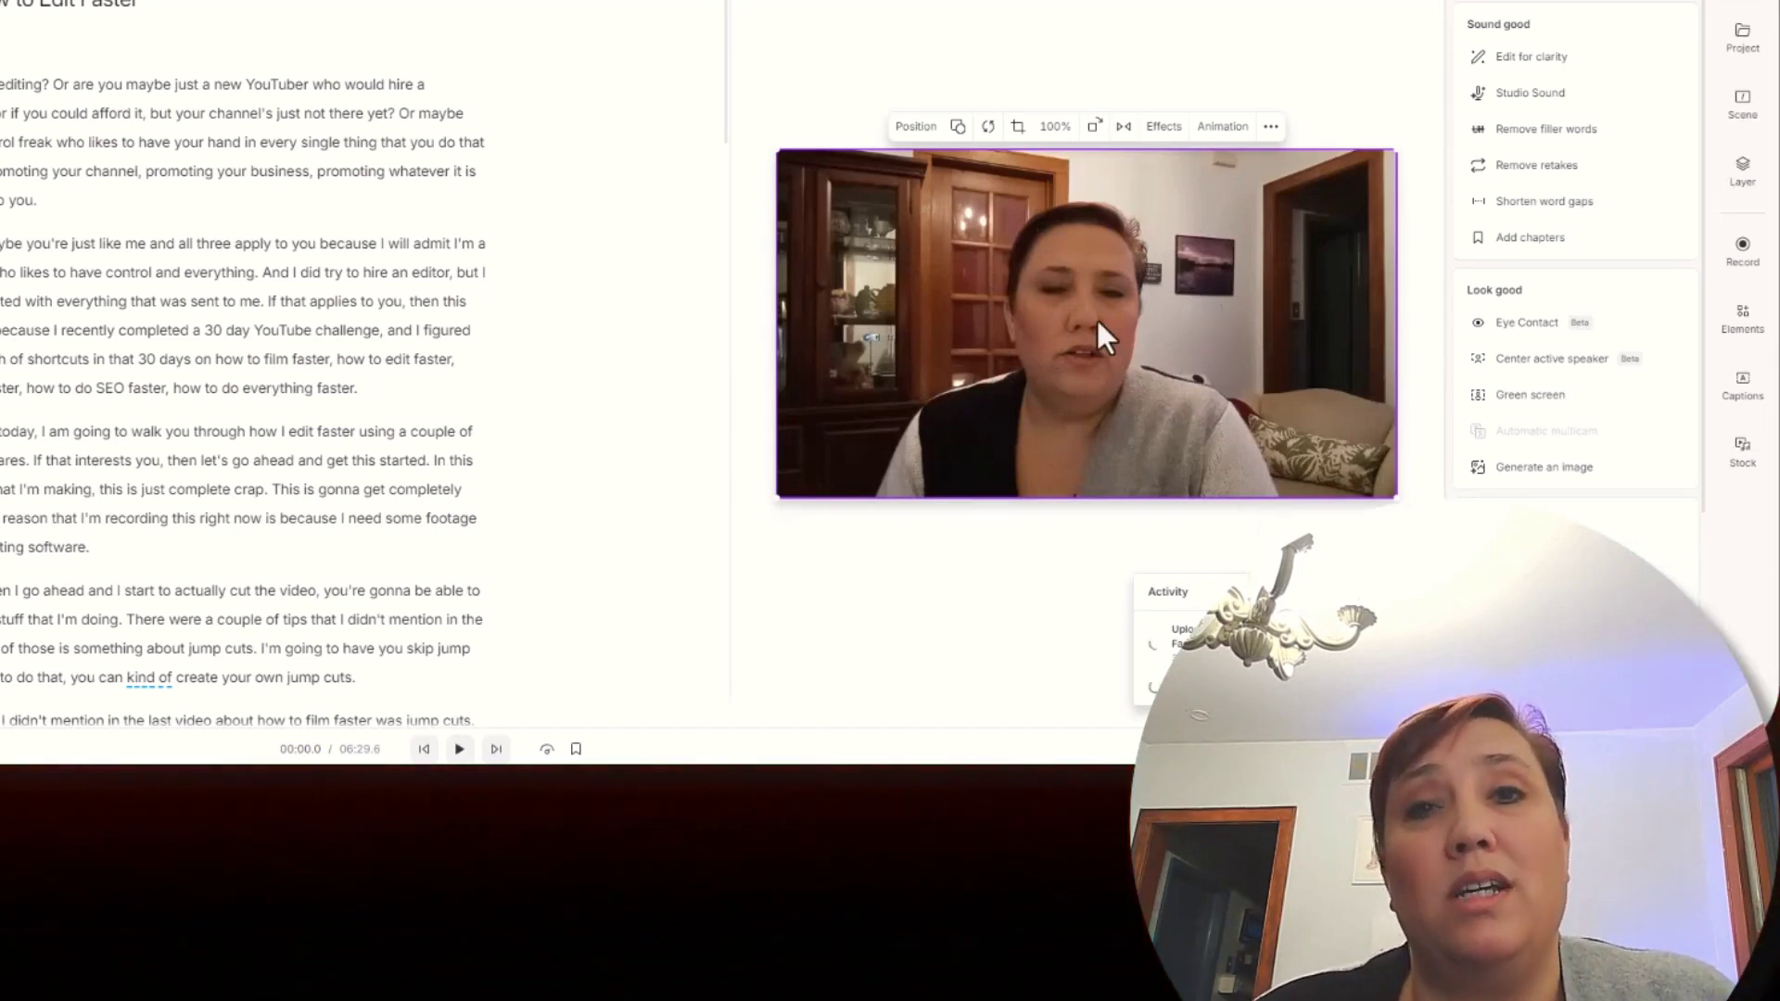
Add a Color adjustments effect to the video layer with Exposure at 10%
click(1164, 130)
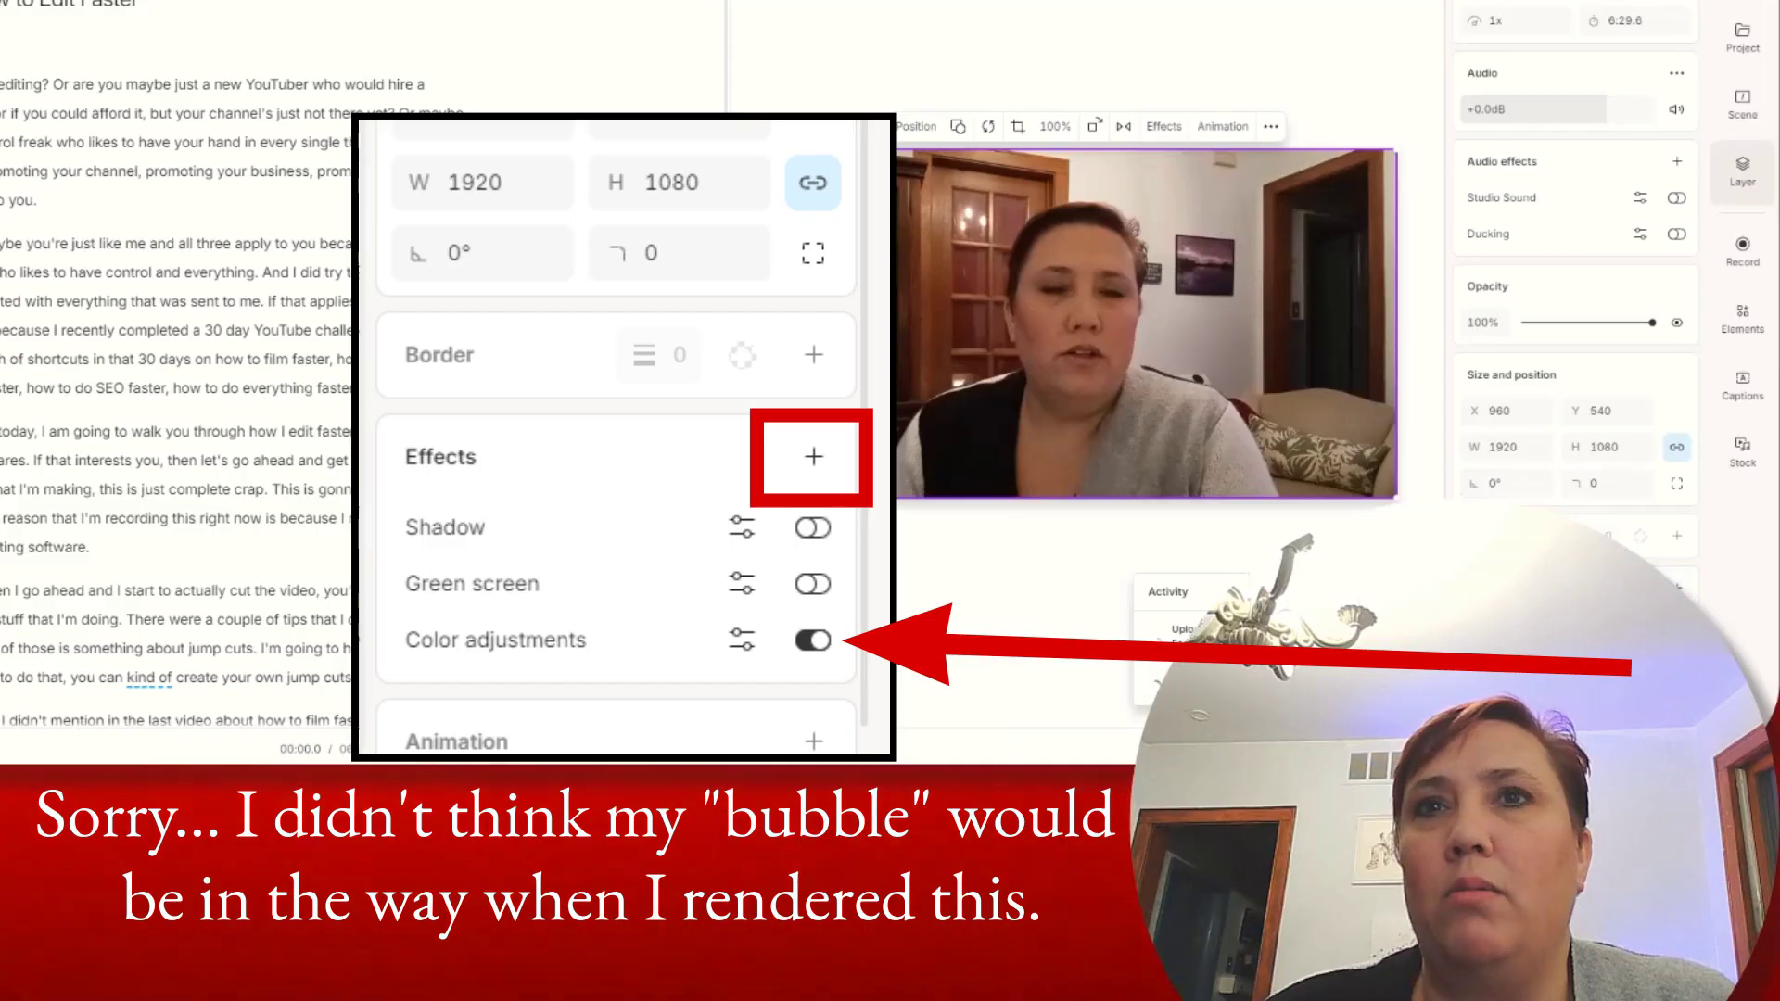
click(1677, 535)
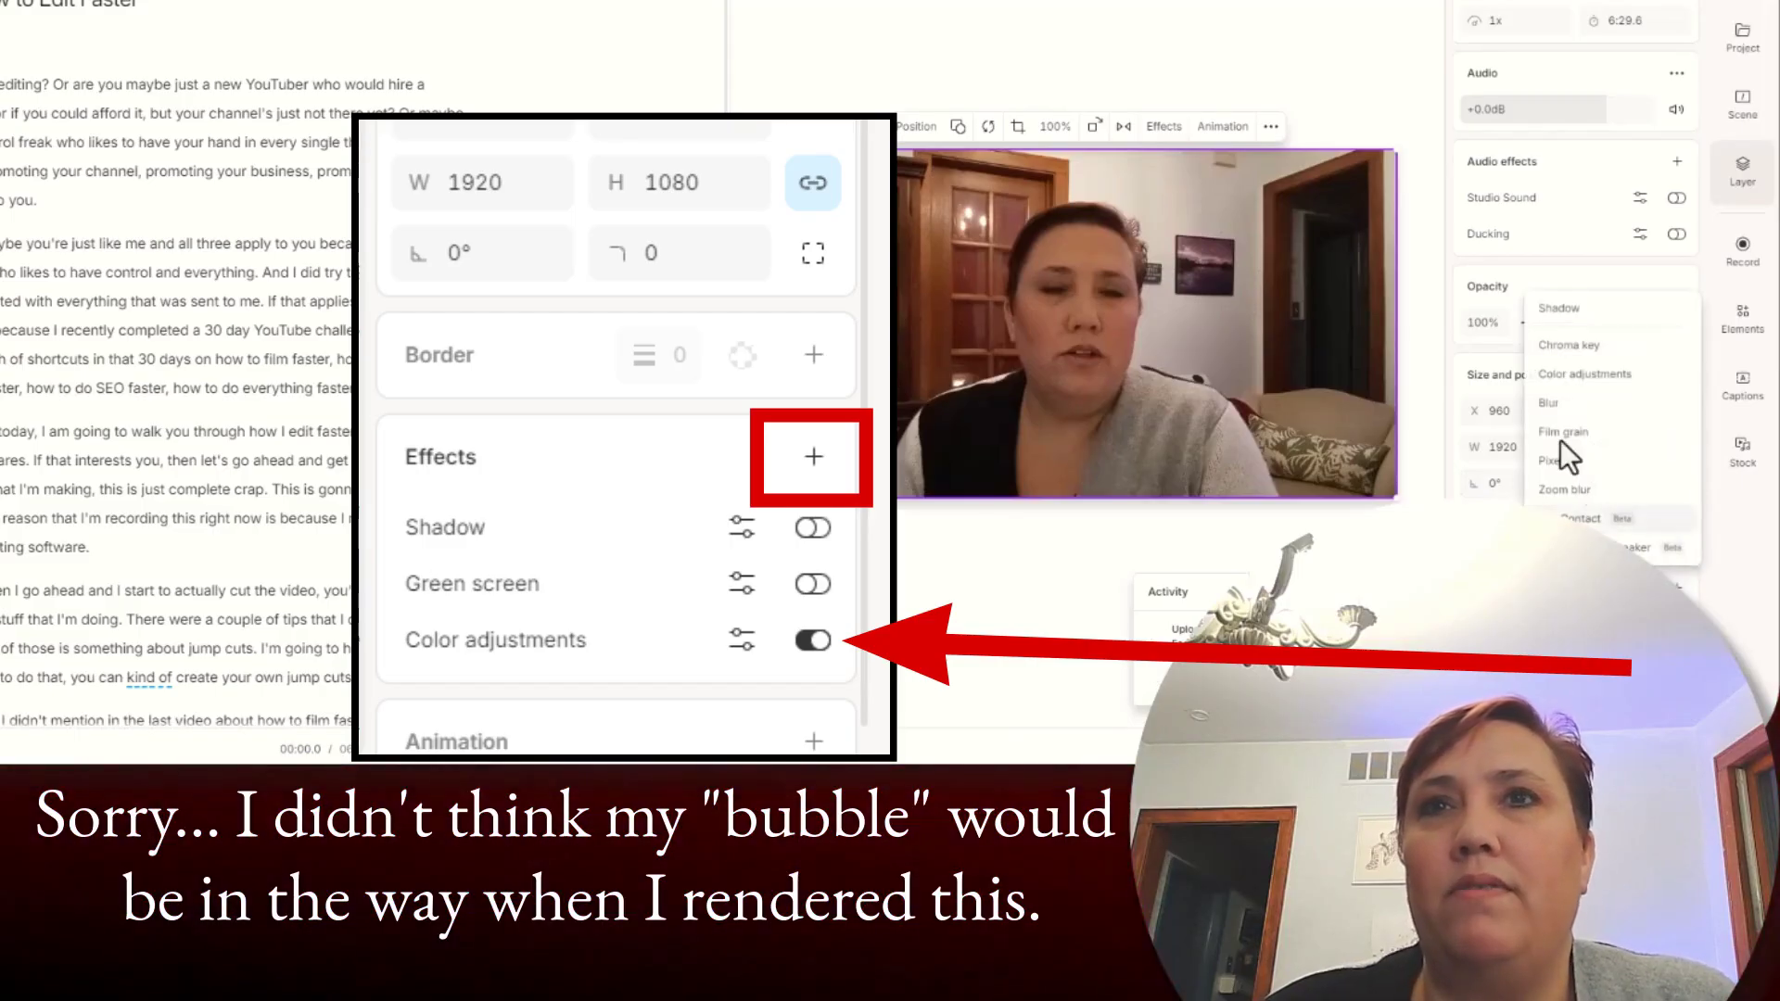
click(1567, 370)
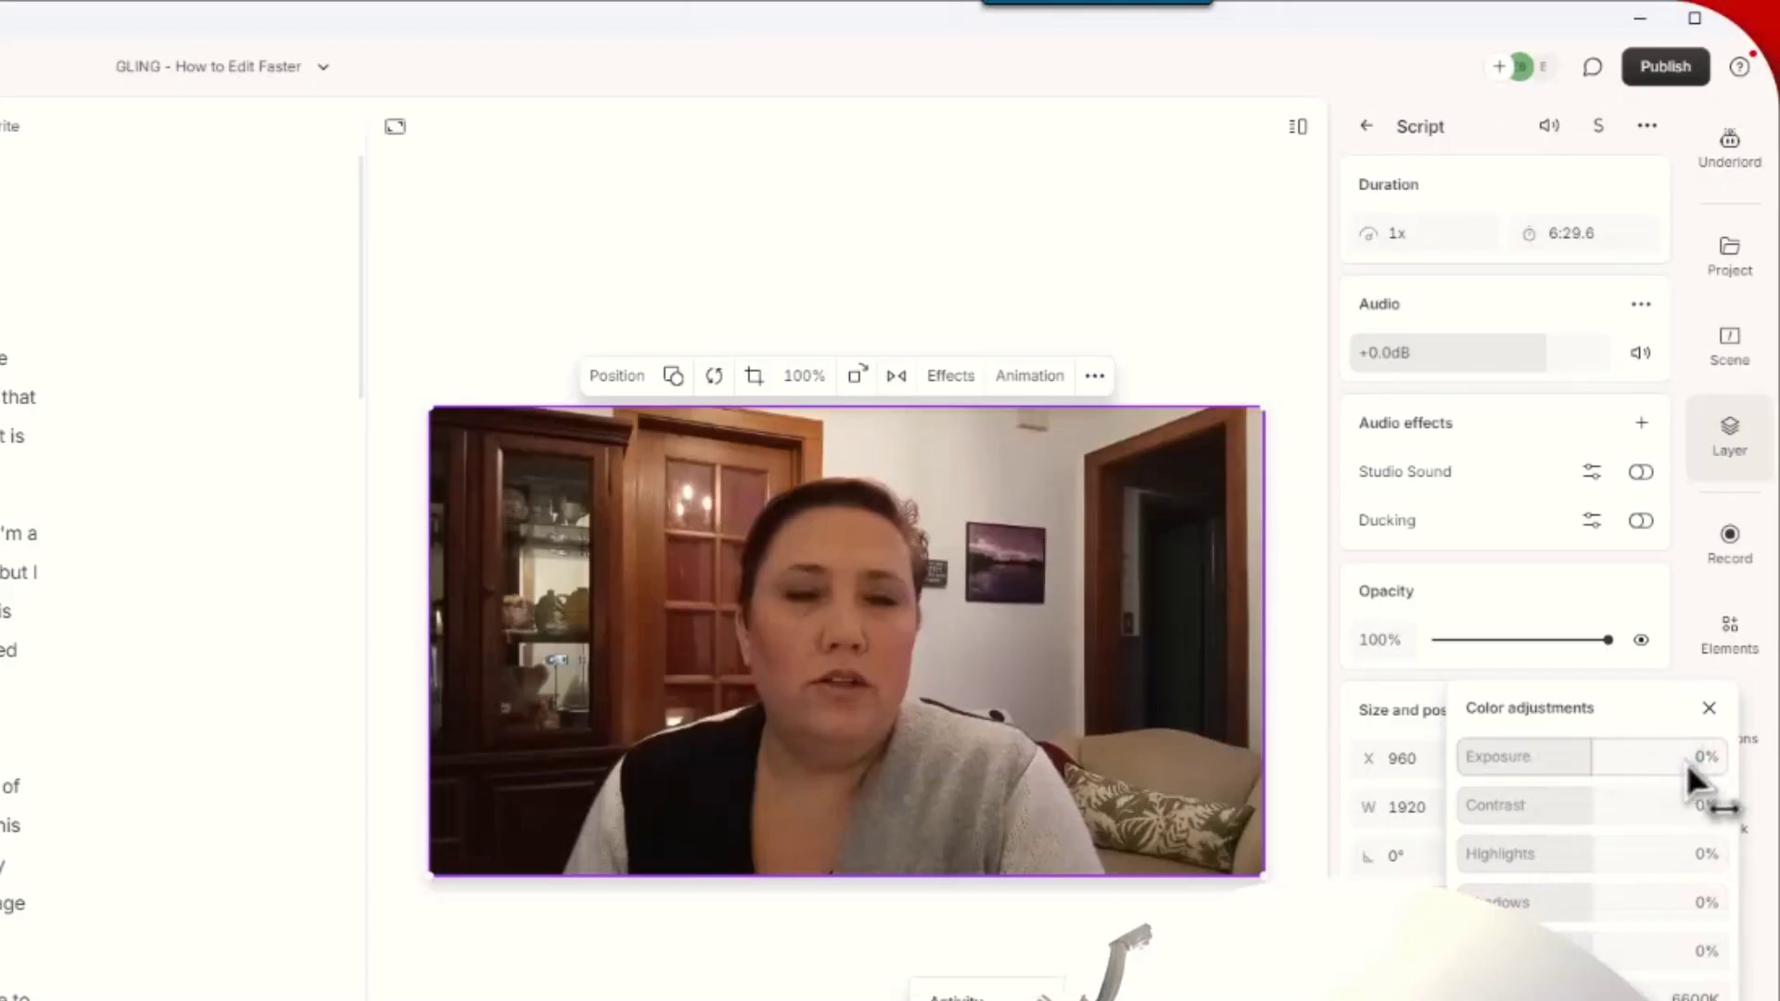
key(Return)
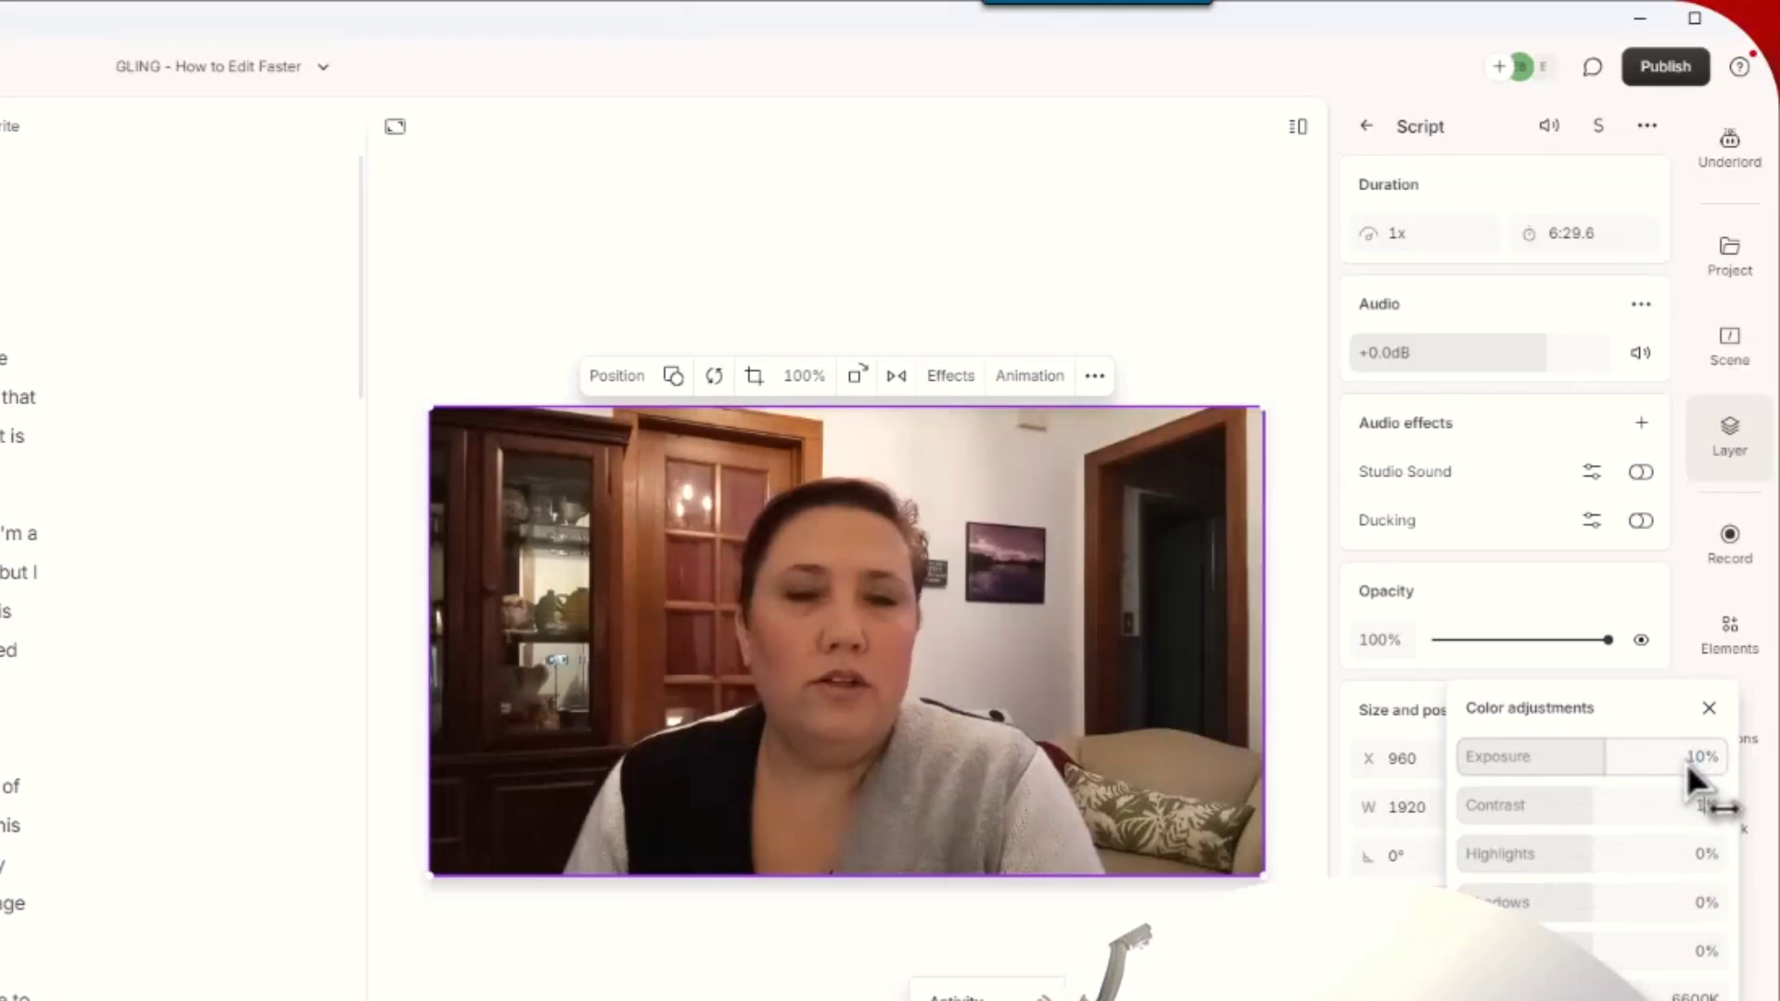